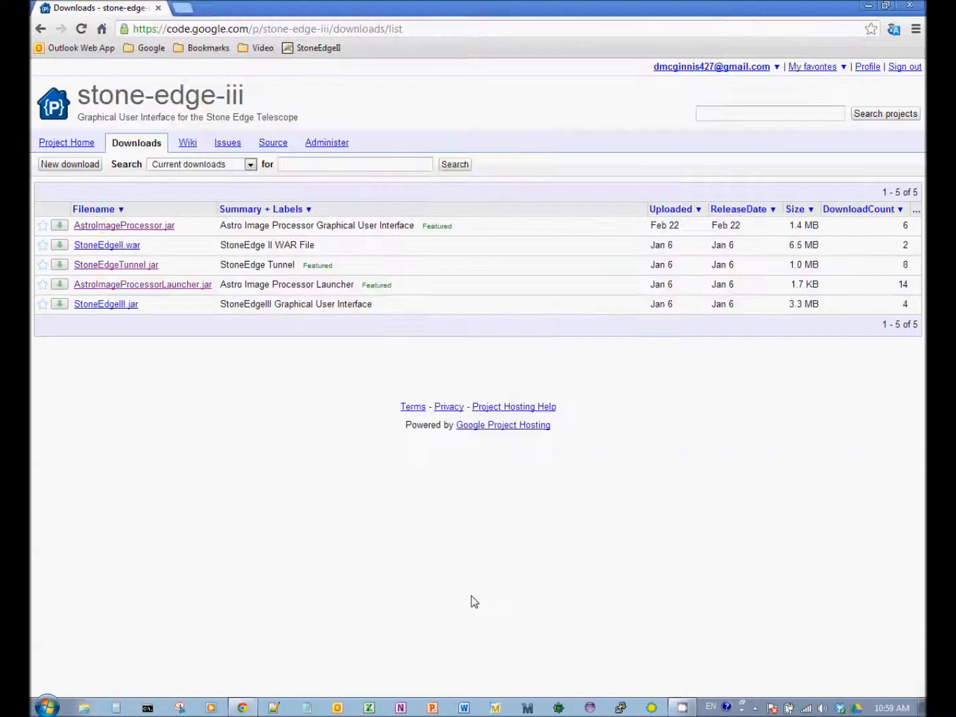
Save StoneEdgeTunnel.jar from the stone-edge-iii downloads list into the StoneEdge folder on the desktop.
click(452, 30)
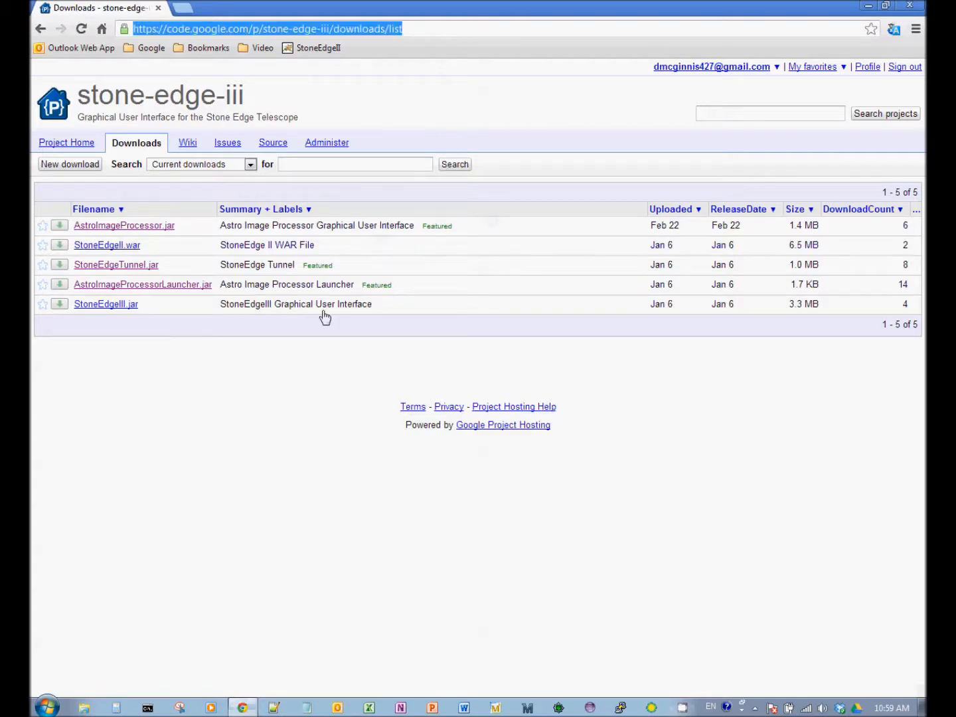
click(221, 395)
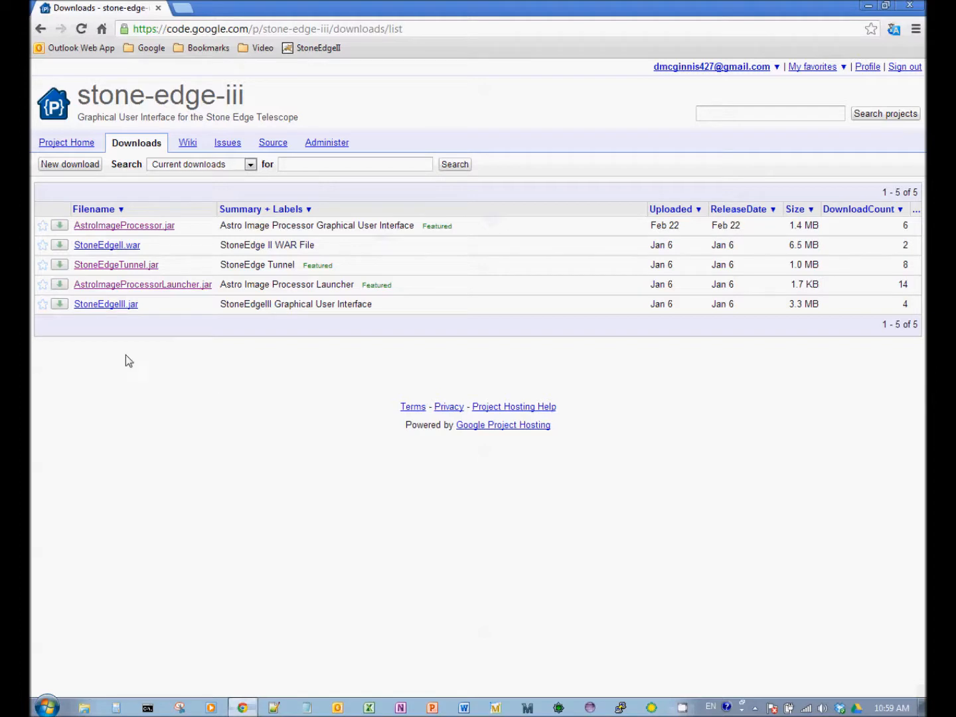
right_click(58, 265)
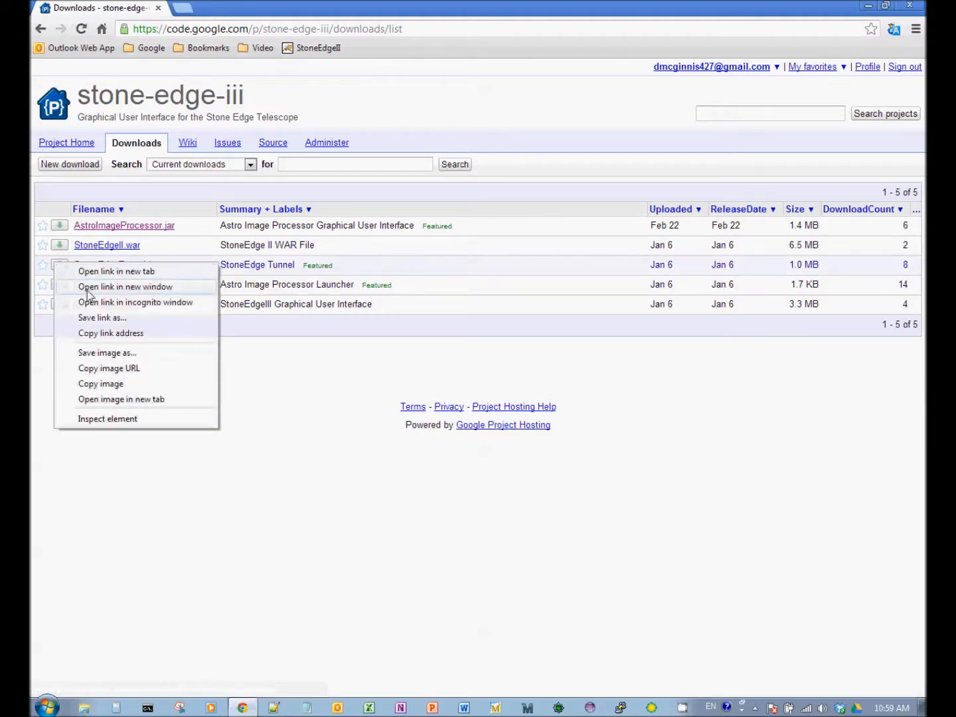
click(93, 319)
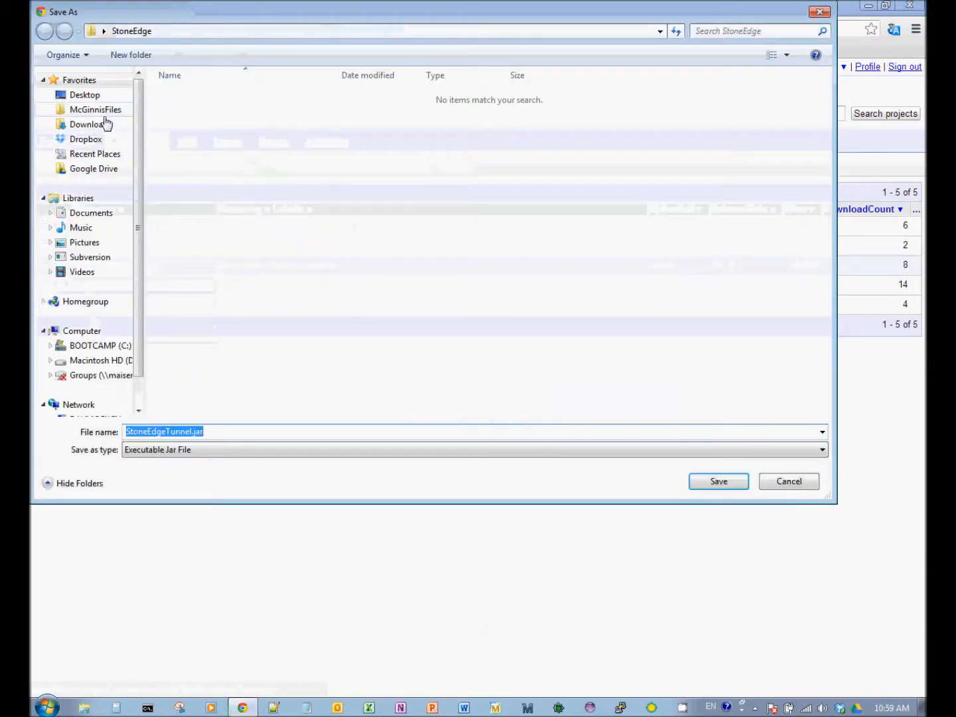
click(85, 95)
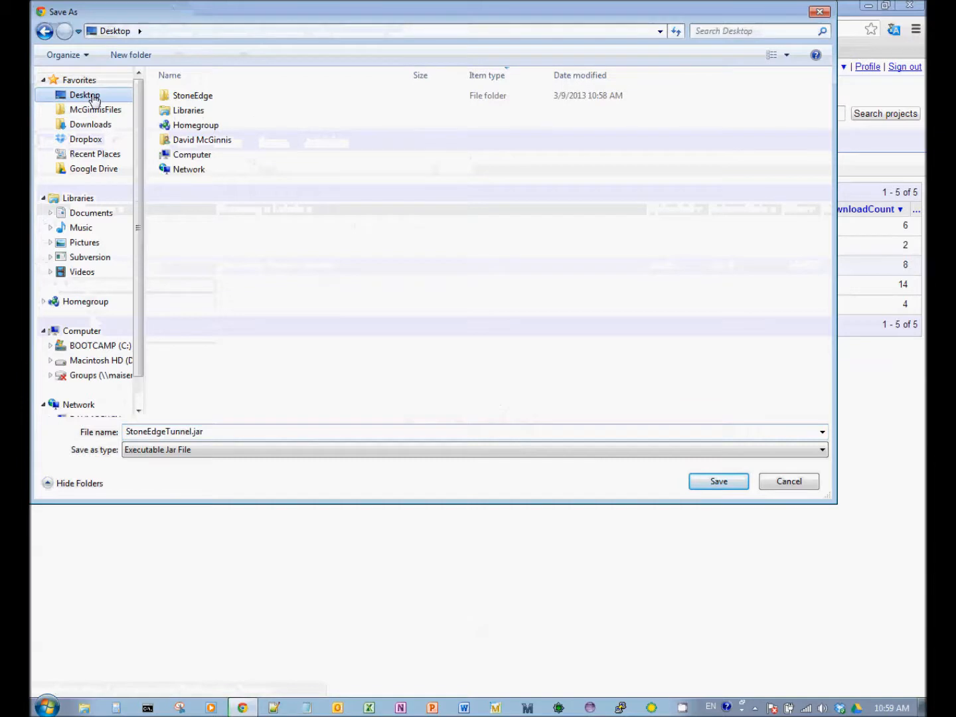
double_click(176, 96)
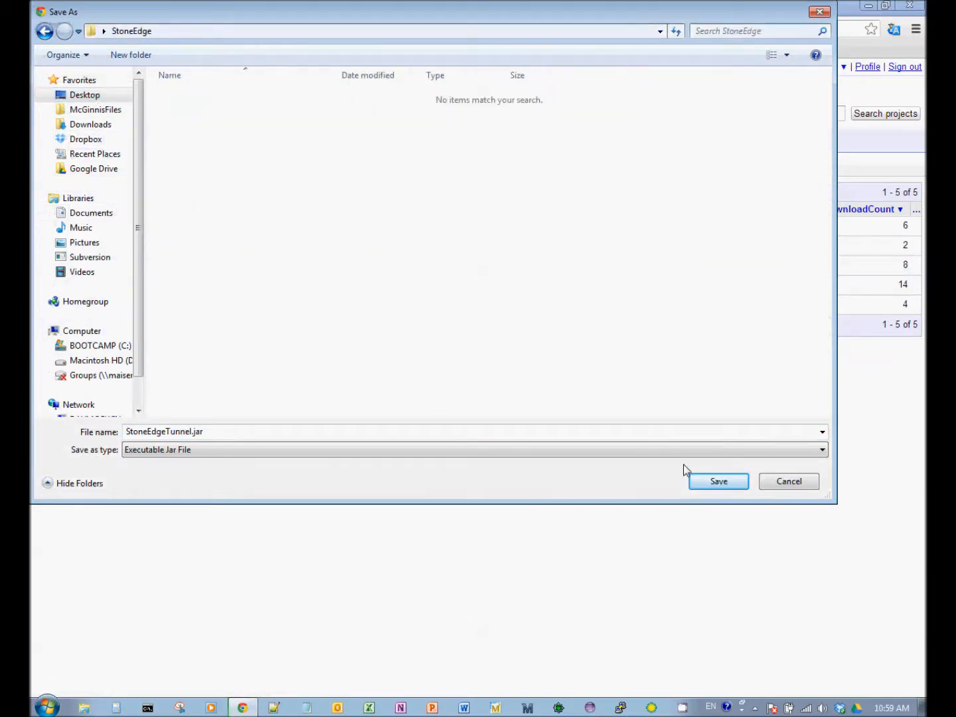
click(720, 486)
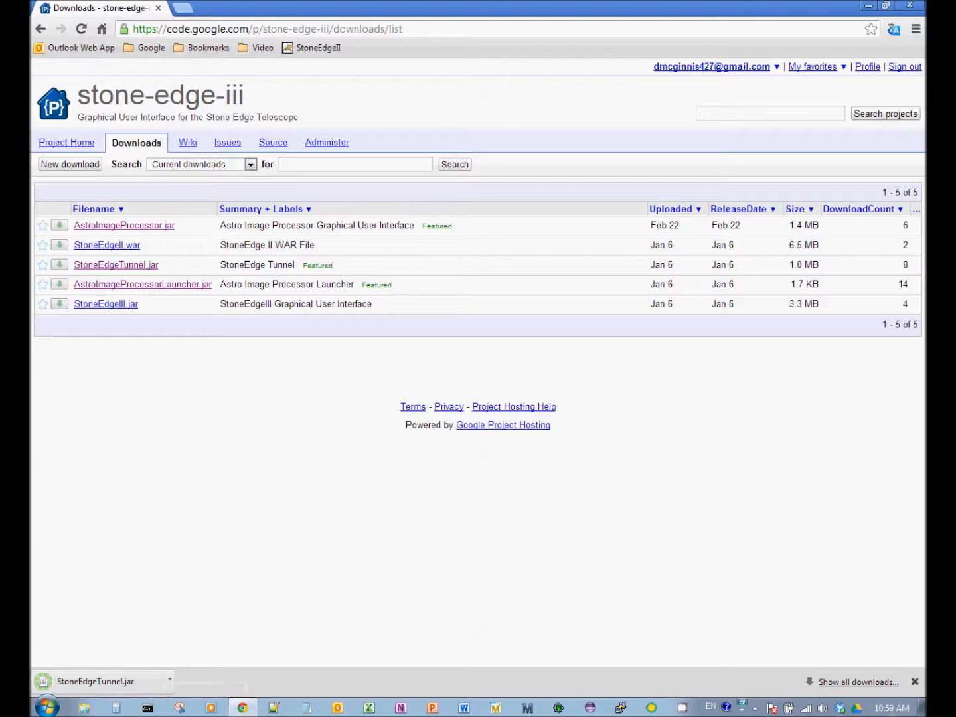
Show the desktop, open the StoneEdge folder and launch StoneEdgeTunnel.jar.
click(923, 710)
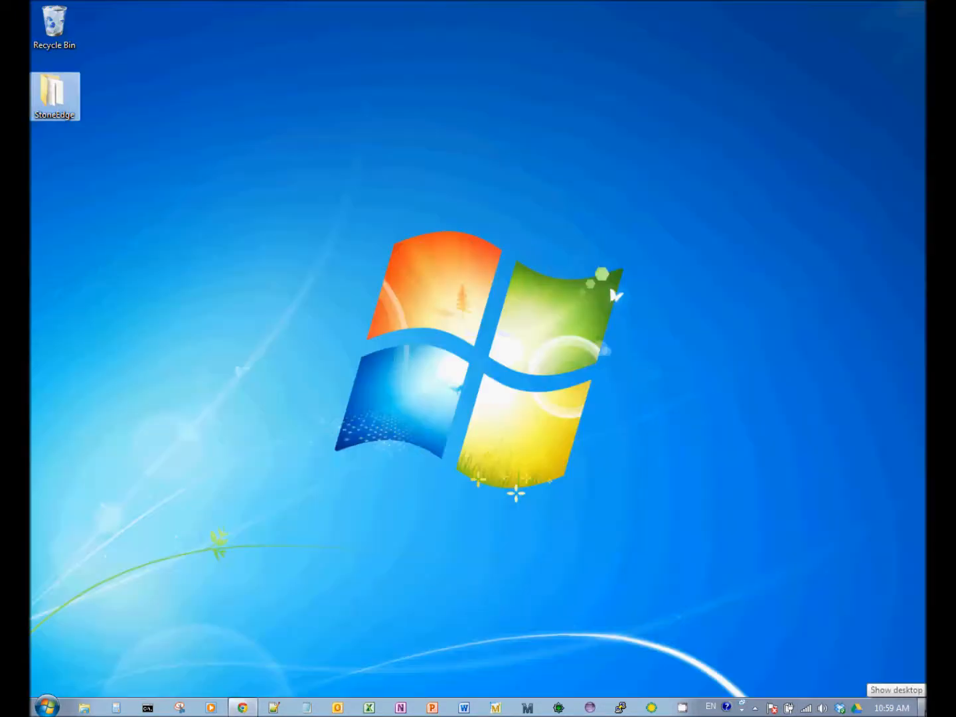
double_click(52, 92)
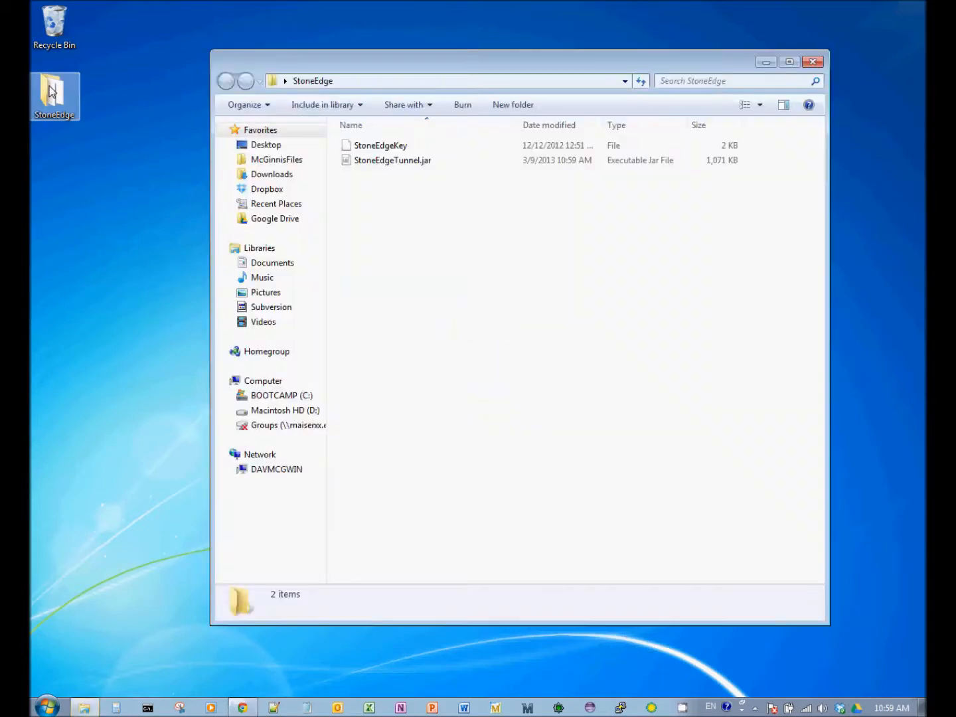
click(349, 163)
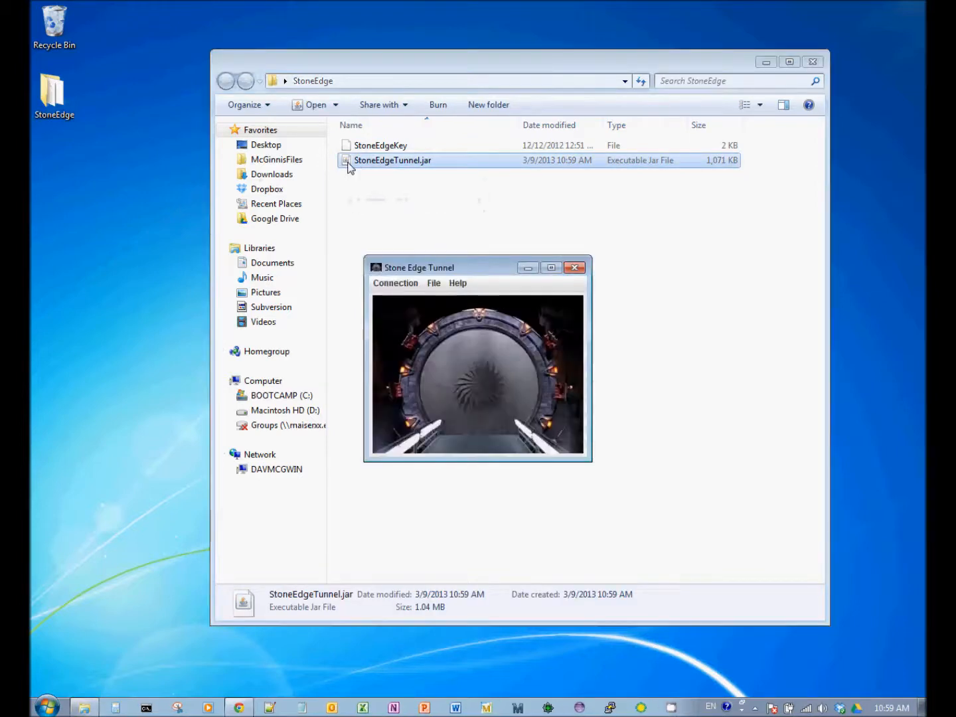
Connect the Stone Edge Tunnel to the observatory using the StoneEdgeKey file.
click(395, 283)
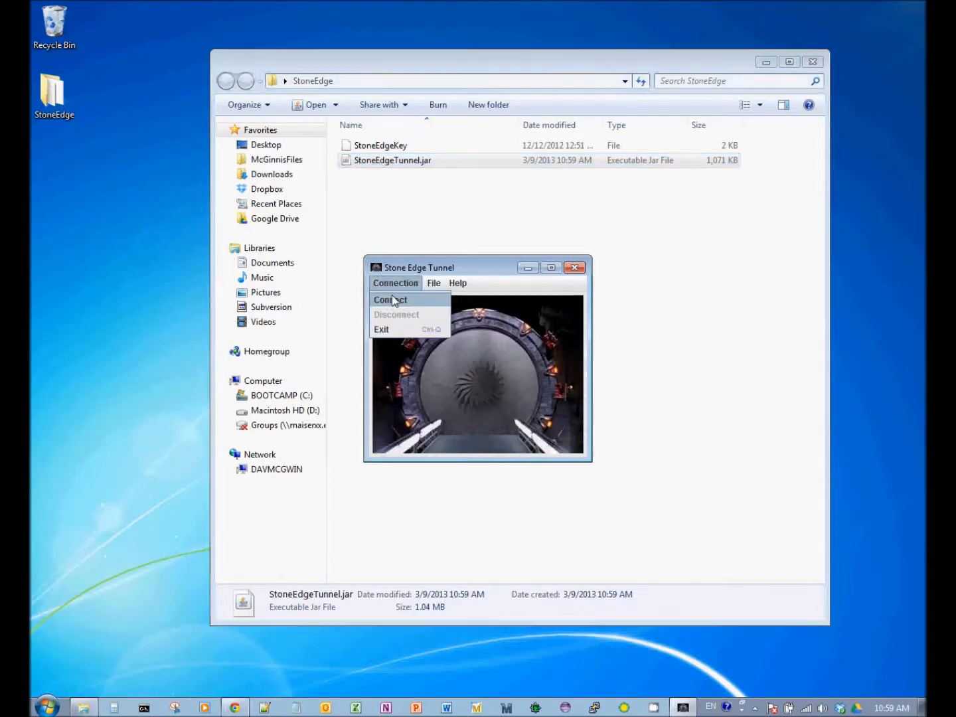
click(392, 300)
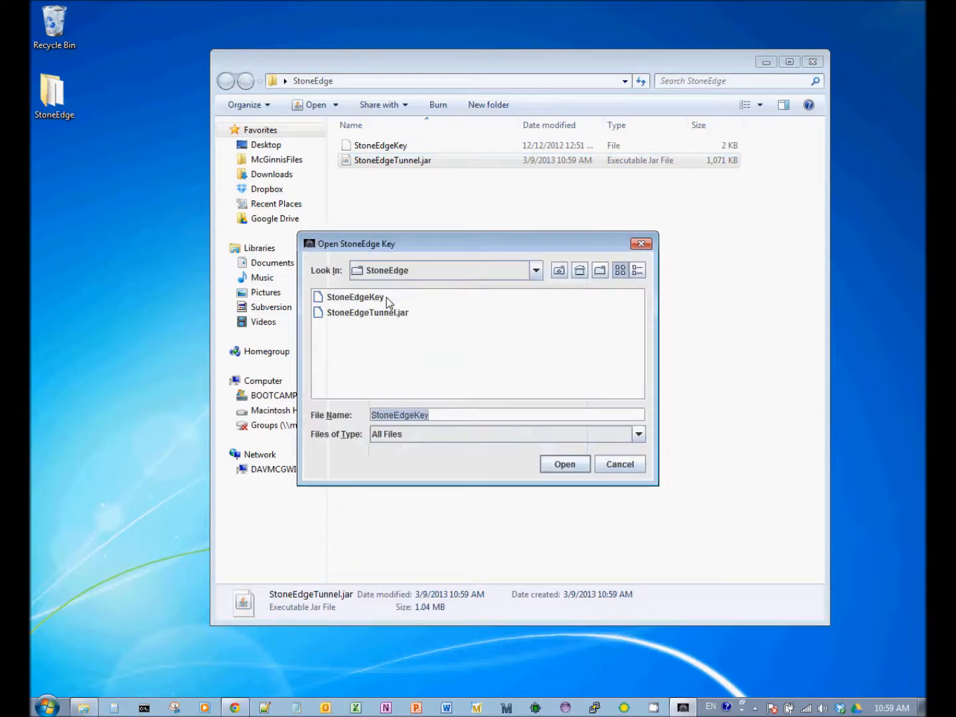
click(331, 303)
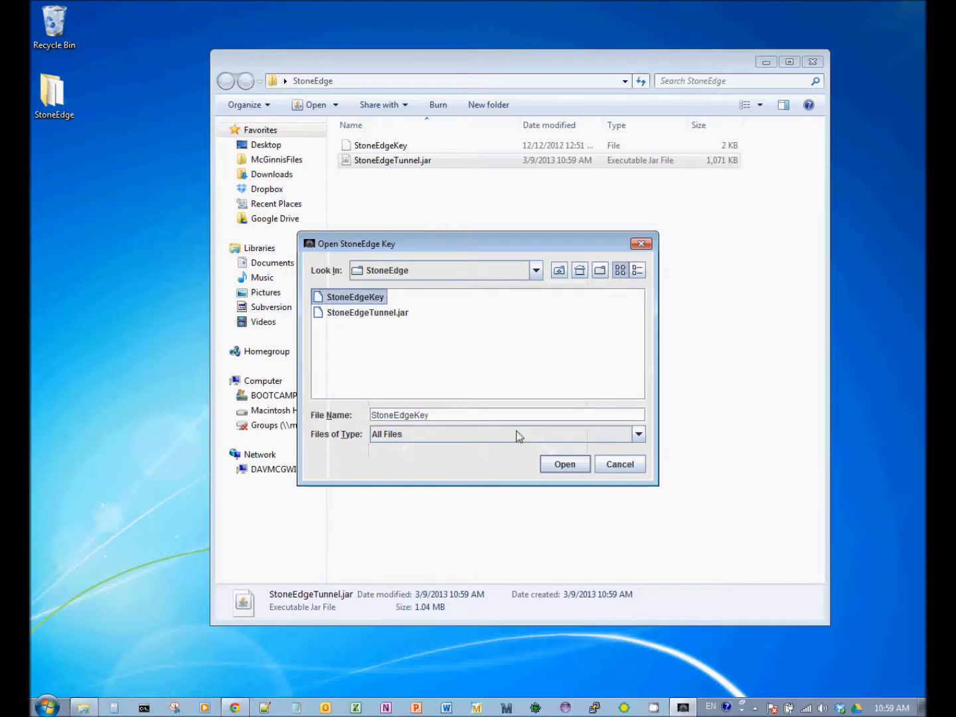
click(564, 464)
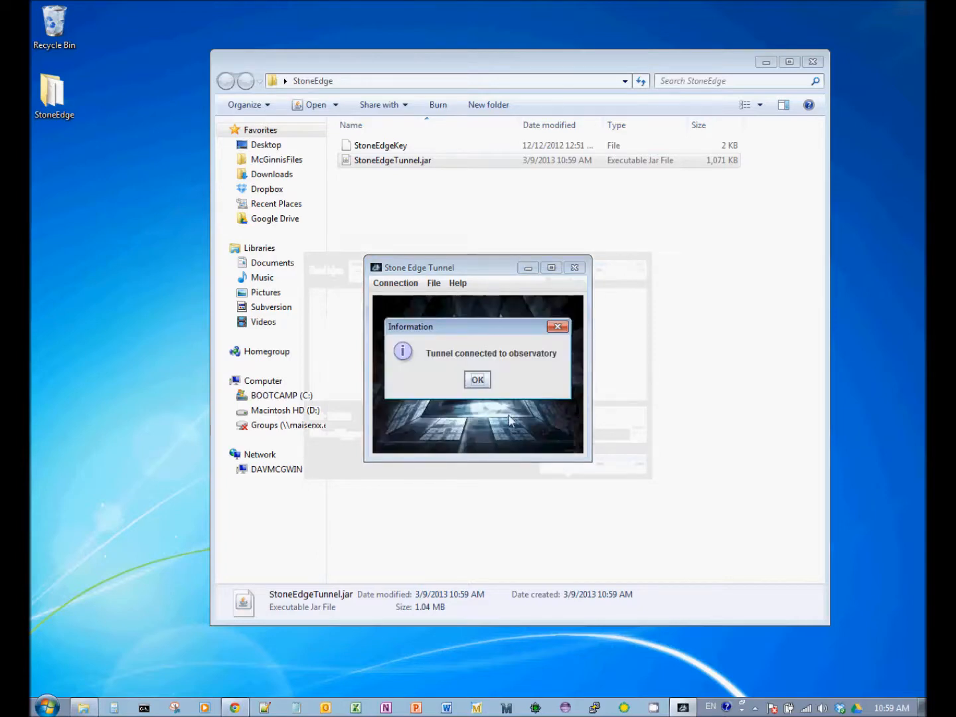
click(477, 381)
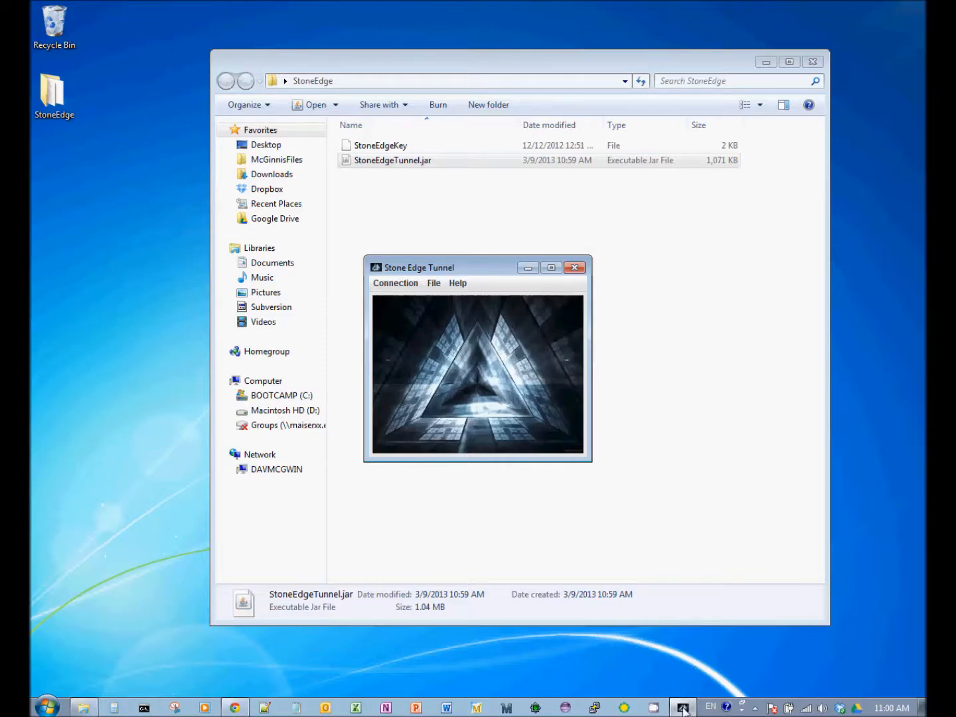
Switch to Chrome, load the bookmarked StoneEdgeII site in a new tab and close the project downloads tab.
mouse_move(683, 710)
click(228, 711)
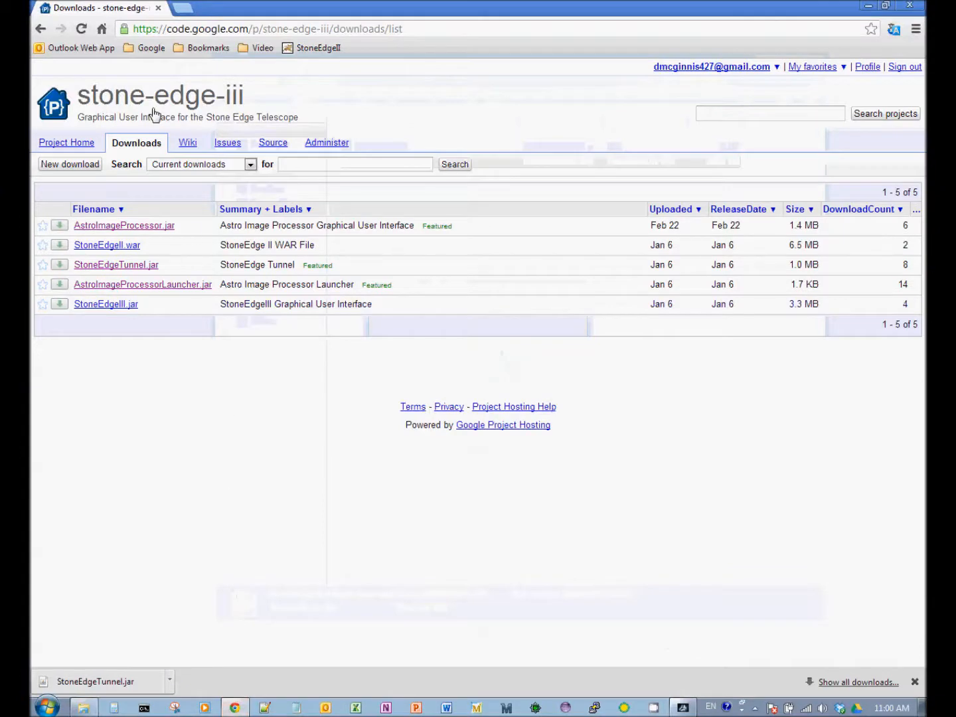
click(183, 10)
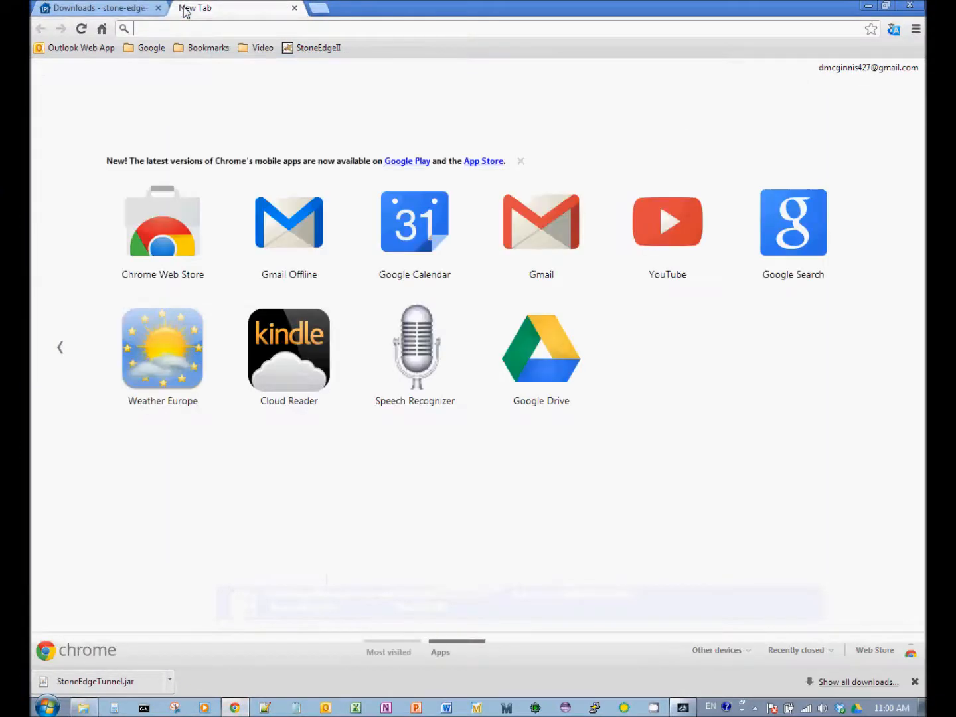
click(289, 47)
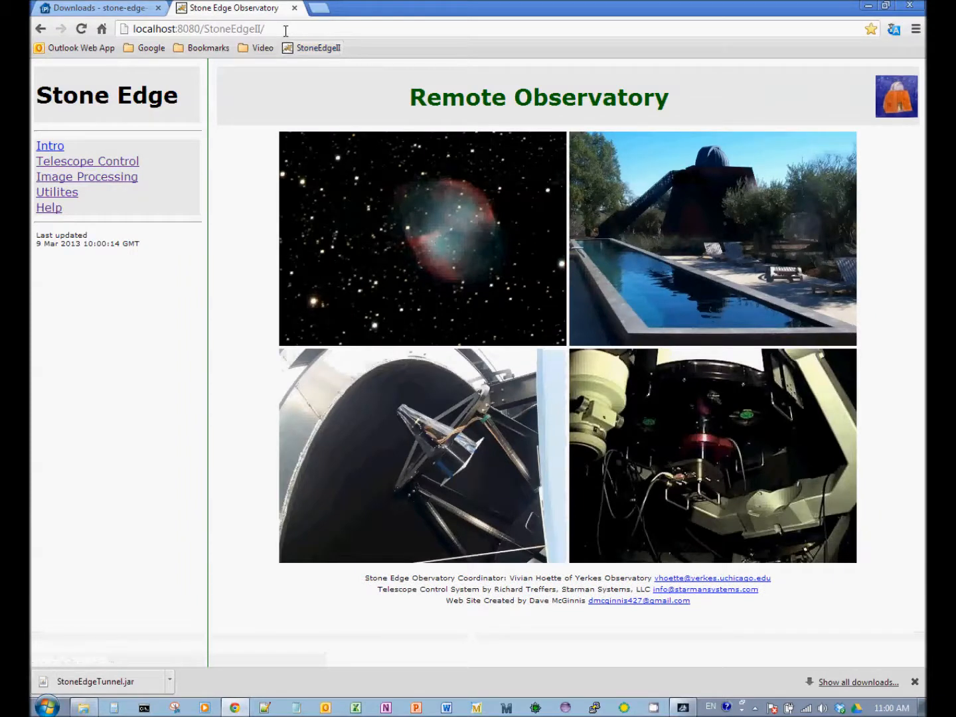
click(285, 32)
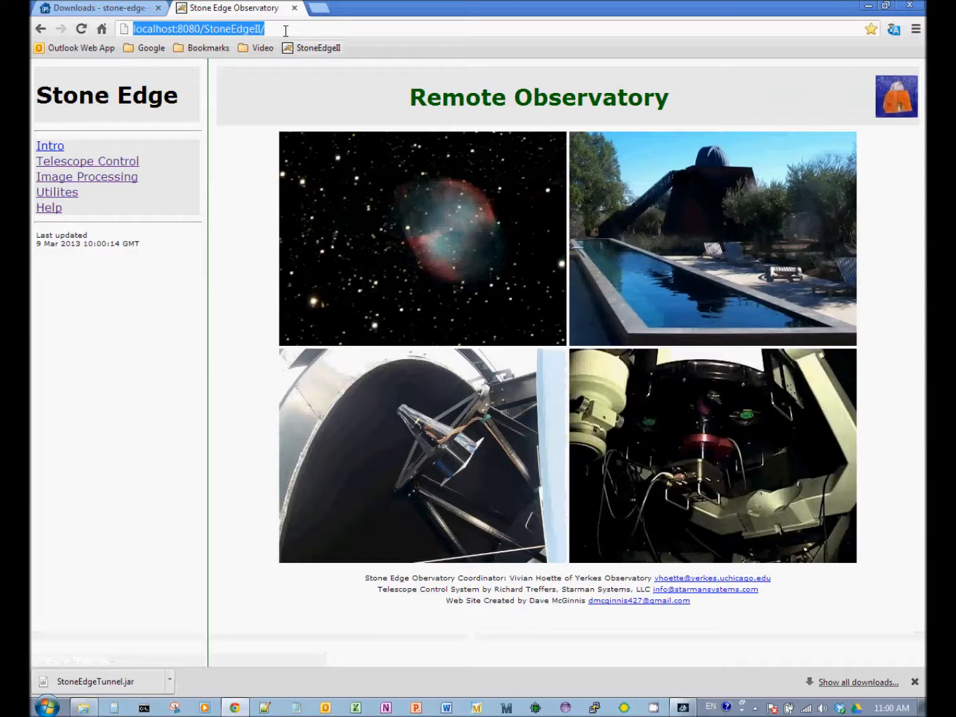
click(133, 8)
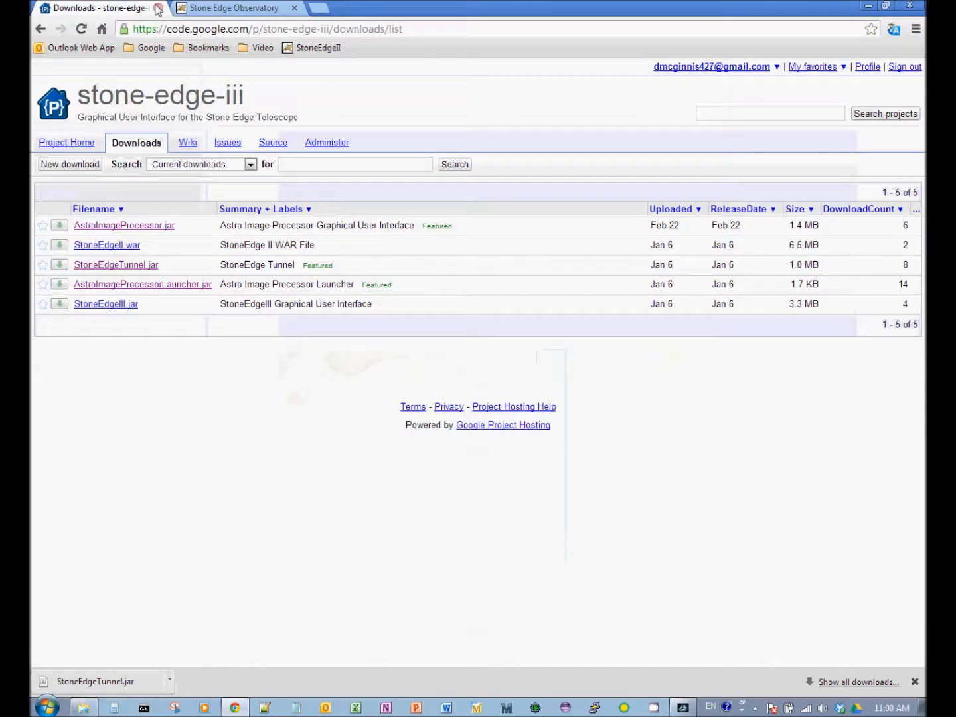
click(158, 9)
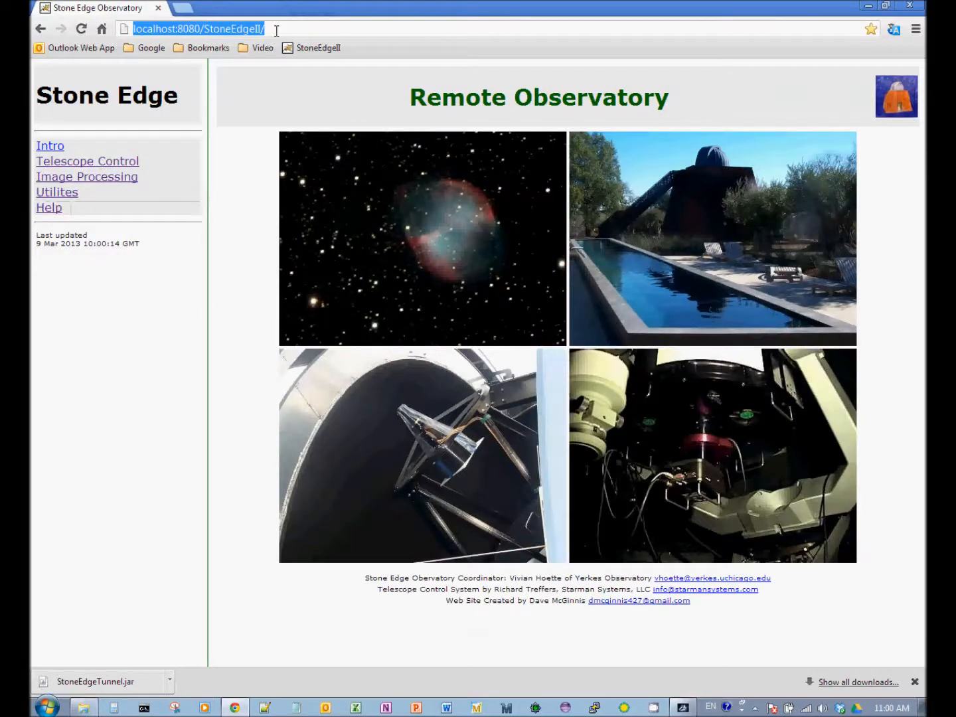
Look through the Login, Status and Targeting pages of the Telescope Control section.
click(98, 163)
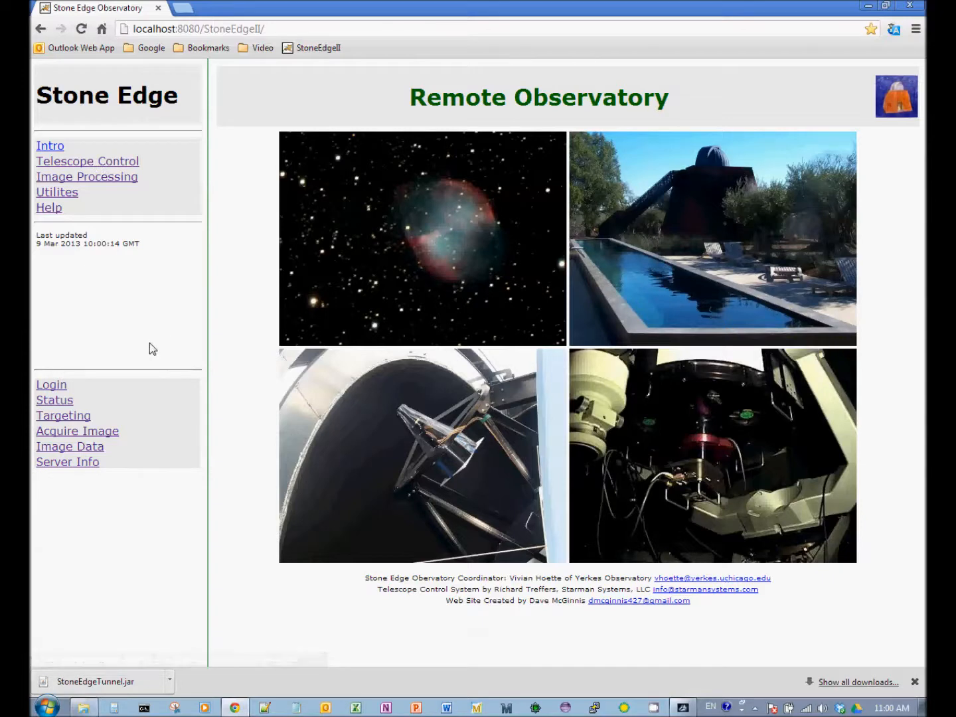
click(56, 391)
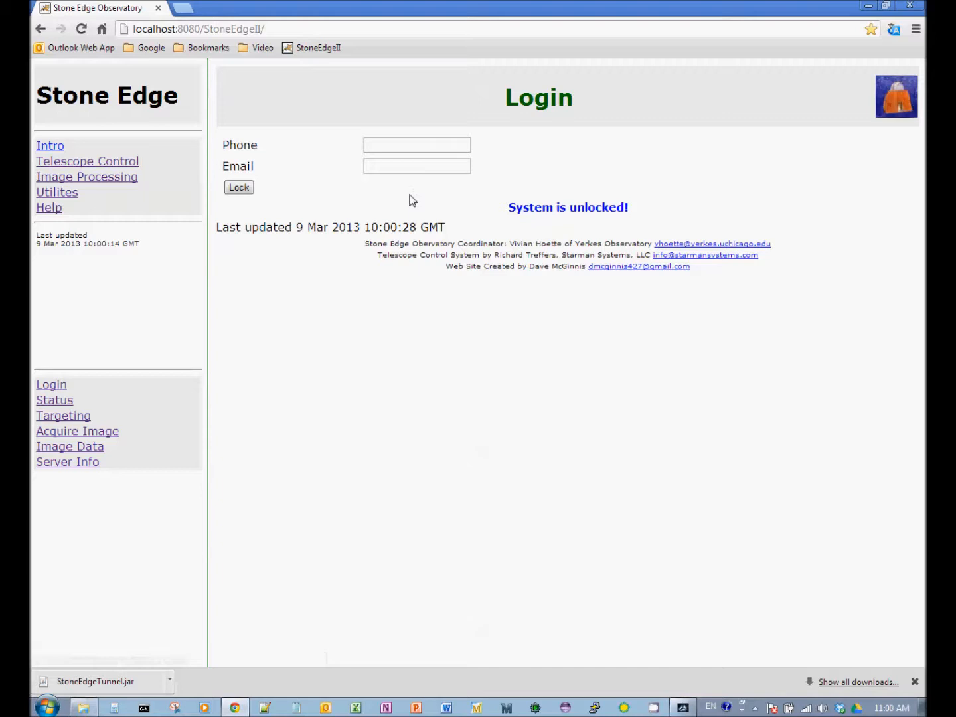
click(58, 401)
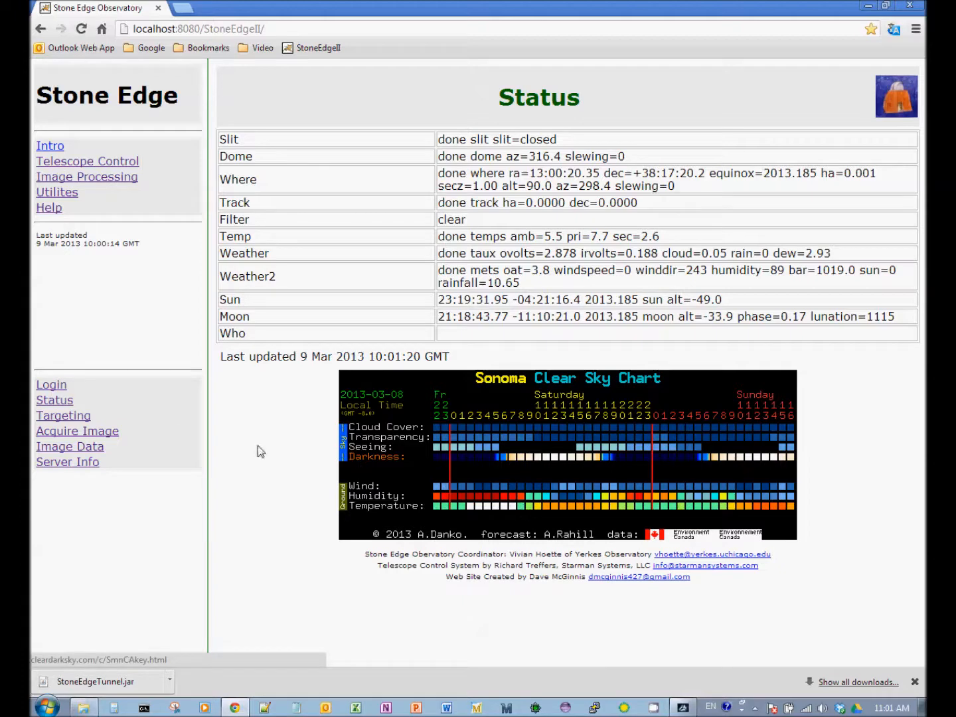
click(77, 417)
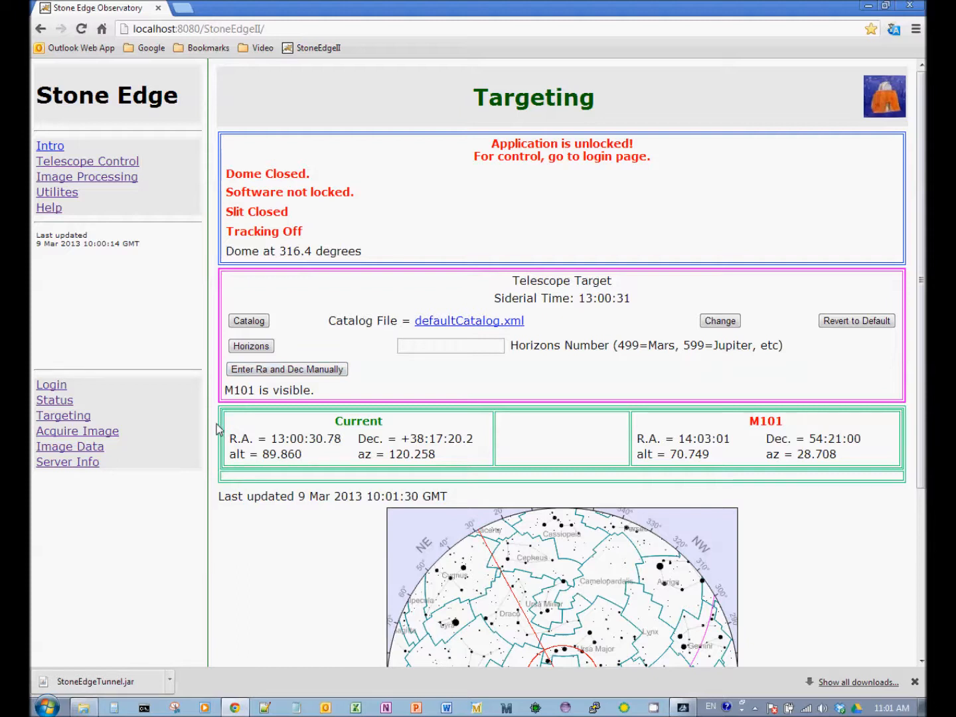
Lock the telescope system from the Login page with the operator's phone number and e-mail address.
click(59, 390)
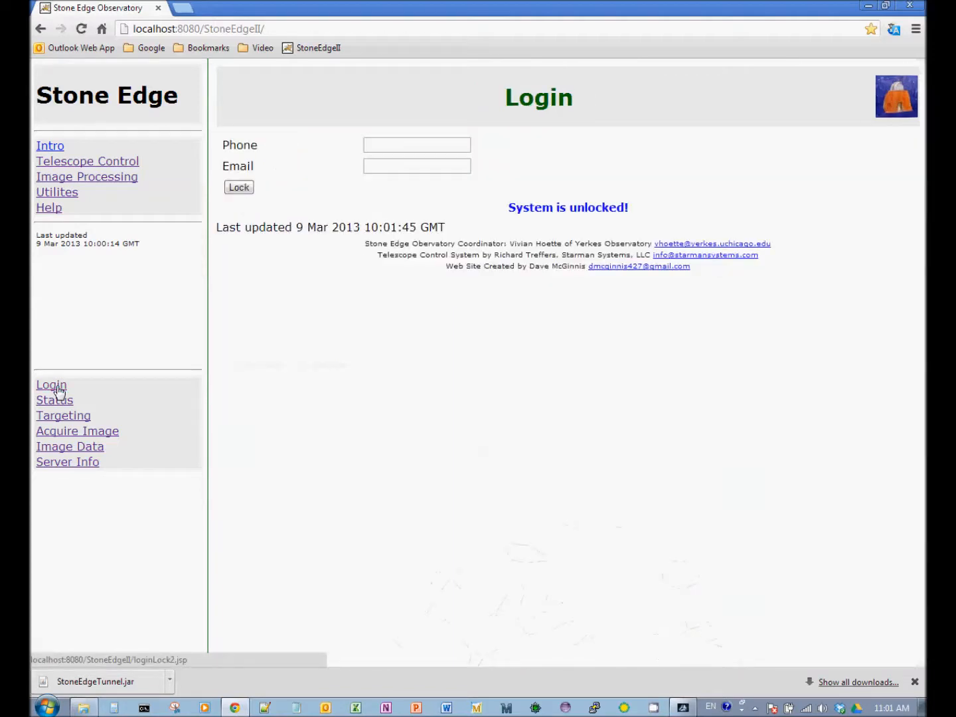
click(378, 145)
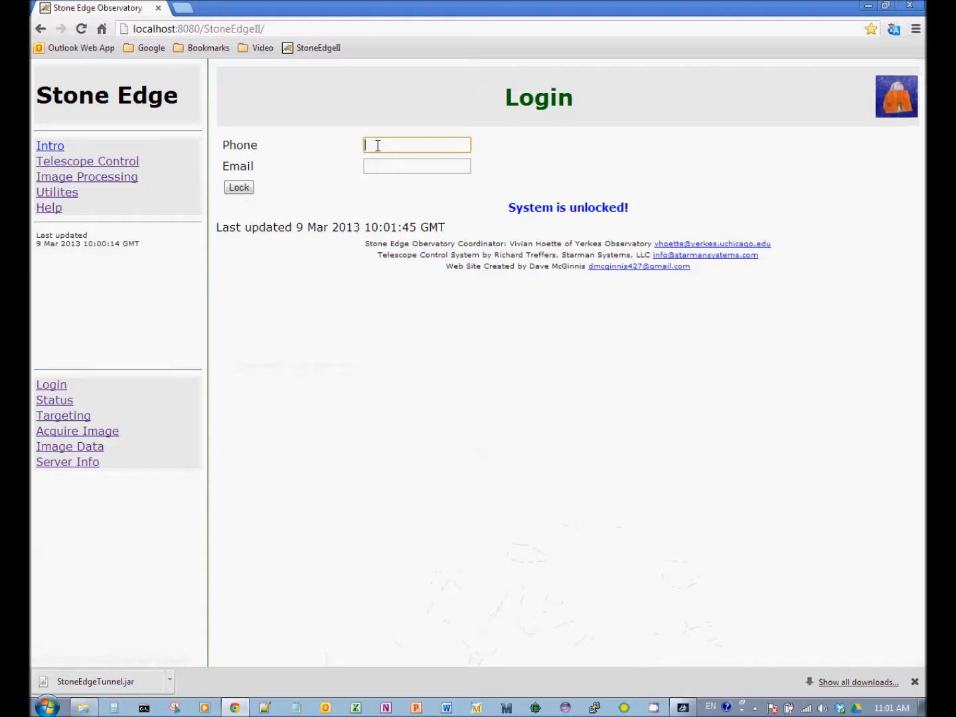
click(378, 145)
text(6)
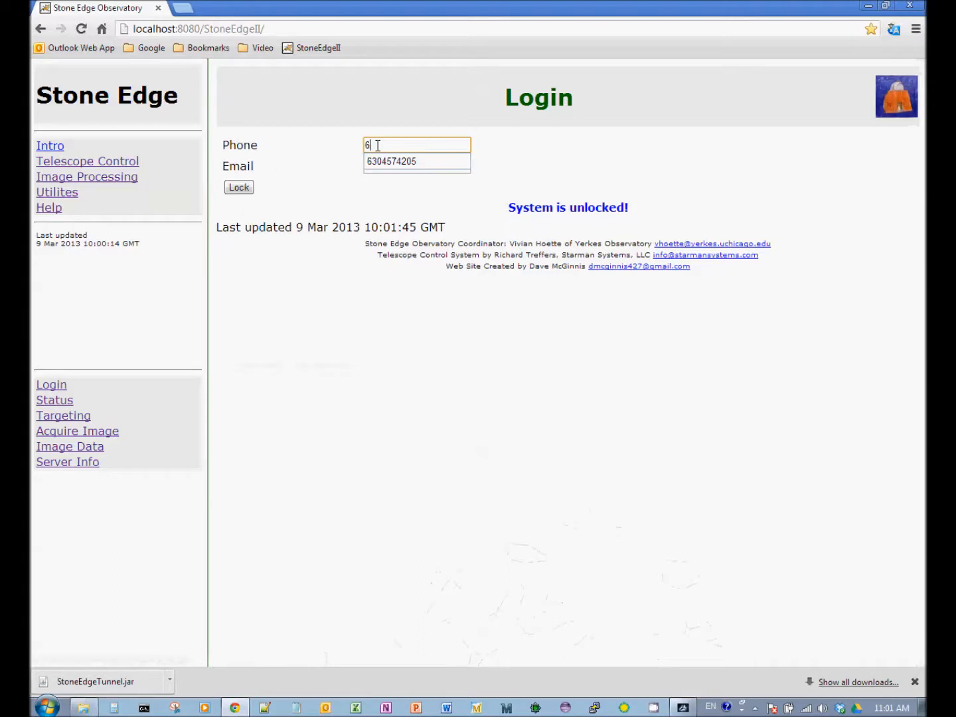
click(380, 163)
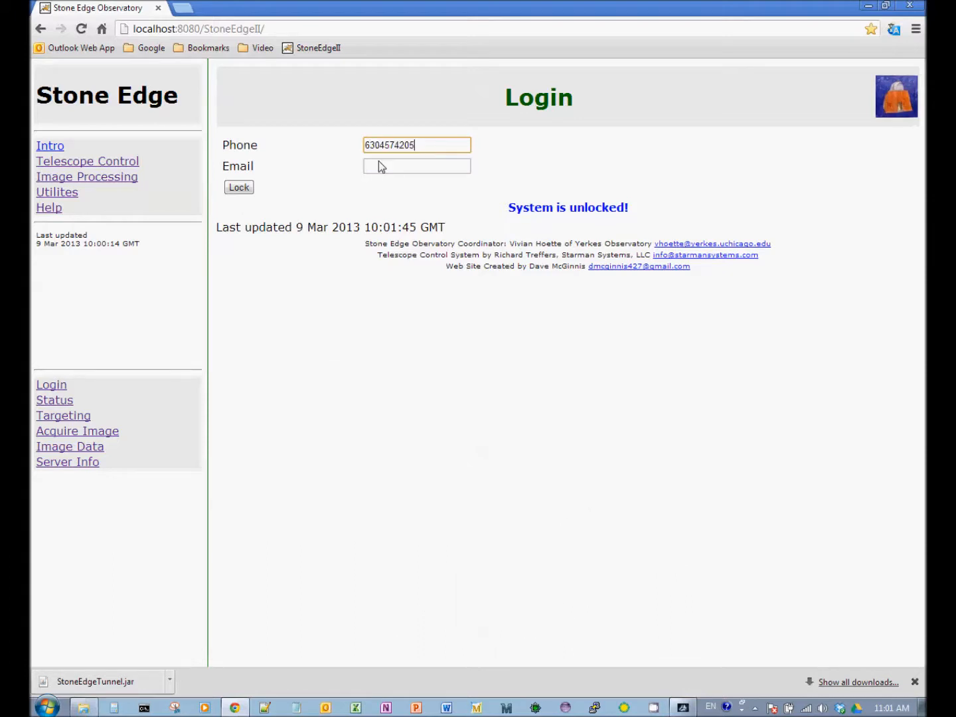
click(374, 167)
text(d)
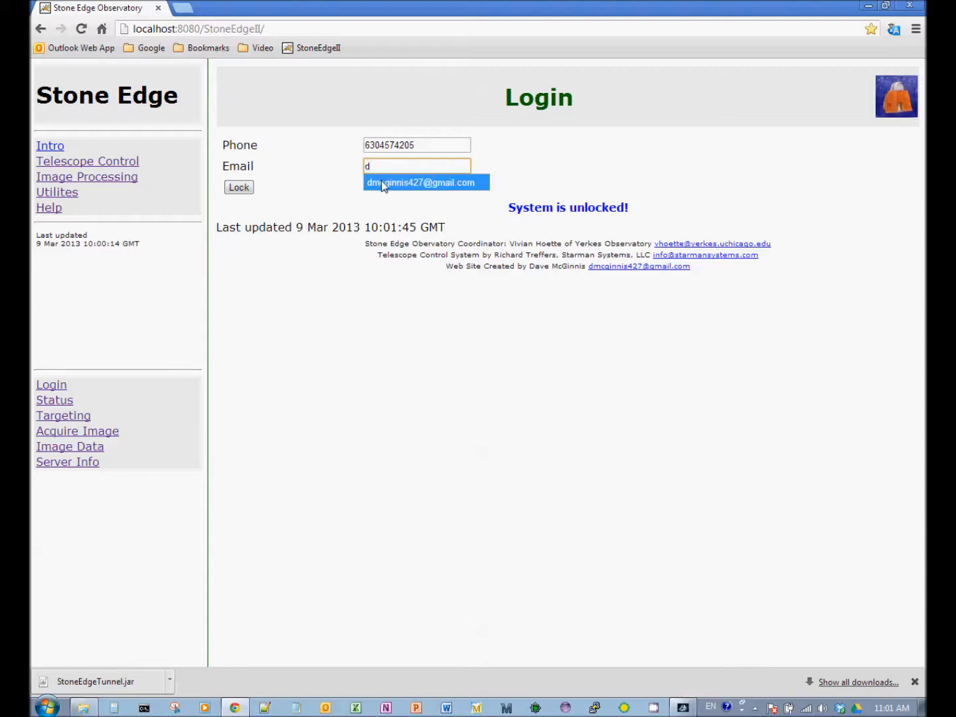
click(382, 183)
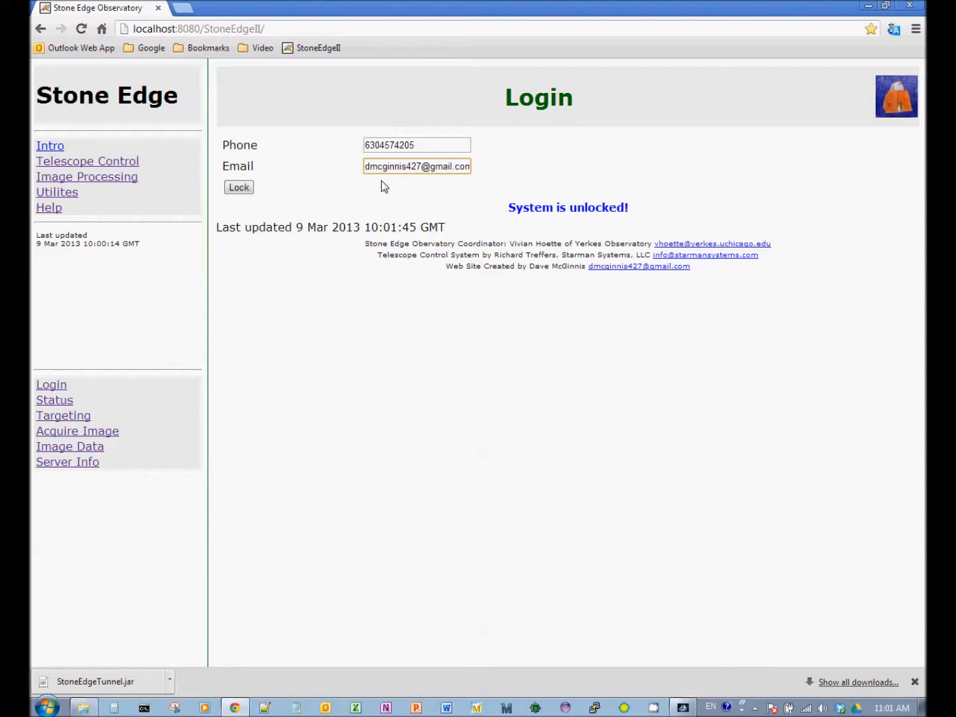
click(239, 188)
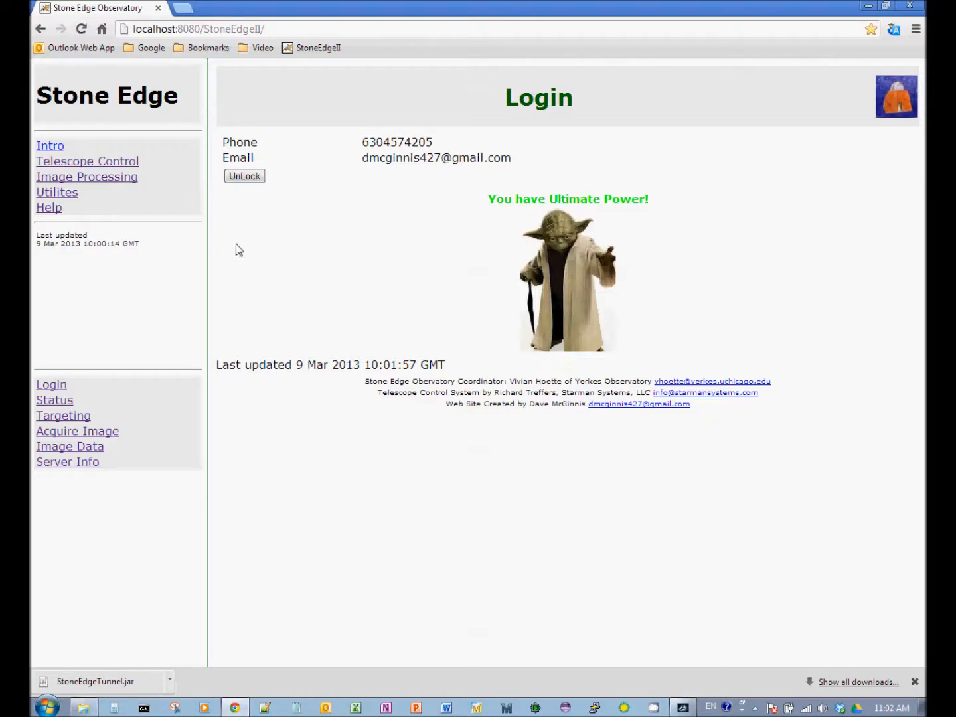
Open the Dome Camera page from the Utilities section and close the browser's downloads bar.
click(64, 194)
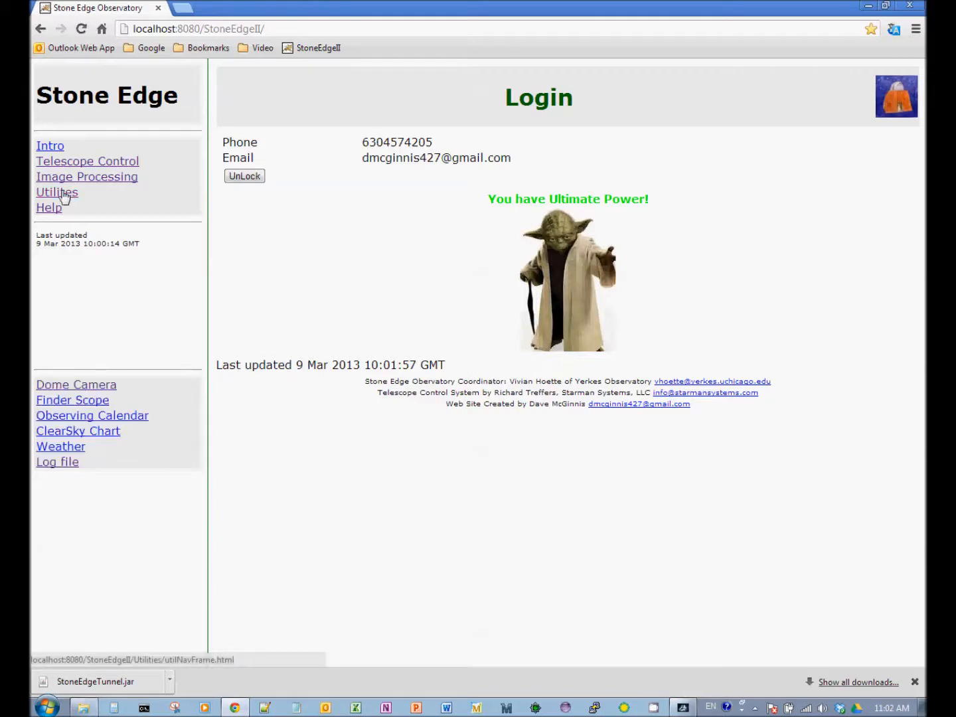
click(85, 388)
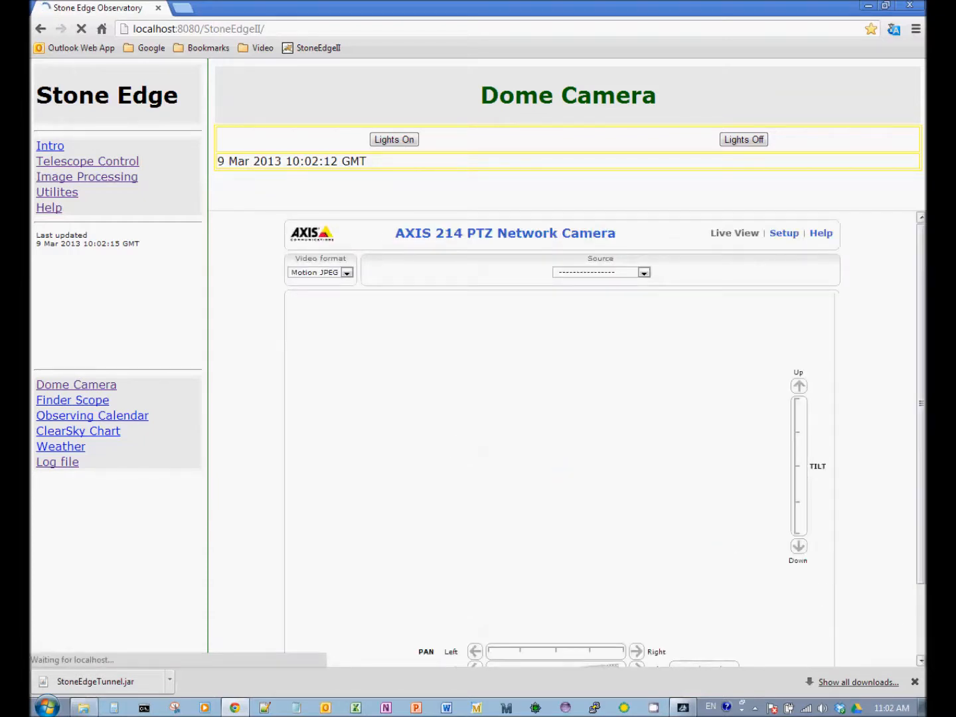
click(915, 682)
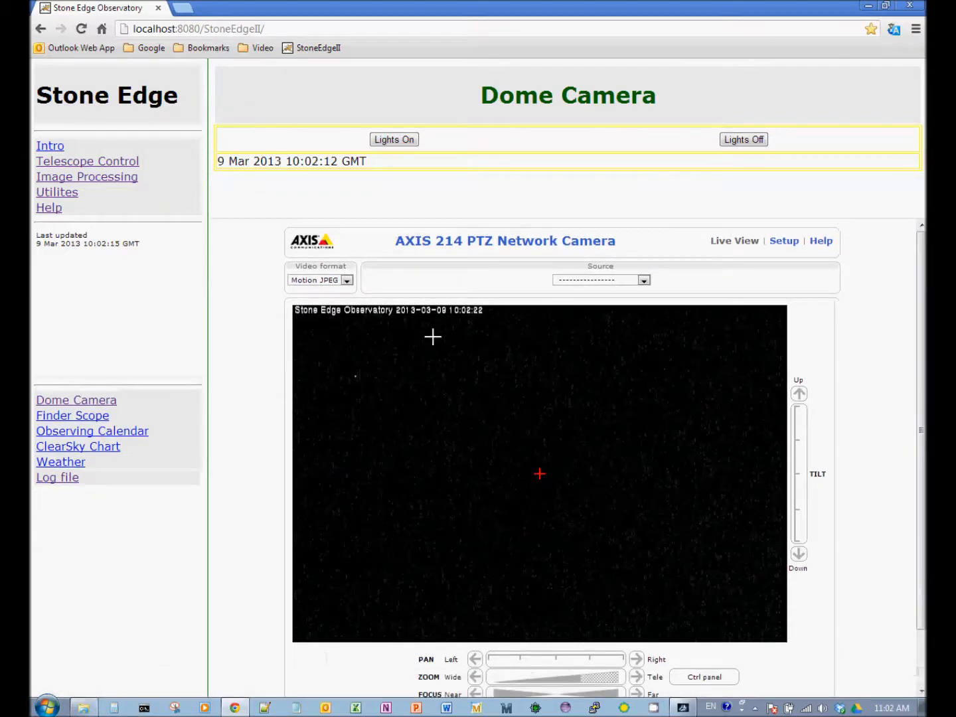
Switch the dome lights on, tilt the dome camera down and back up, and switch the lights off.
click(395, 142)
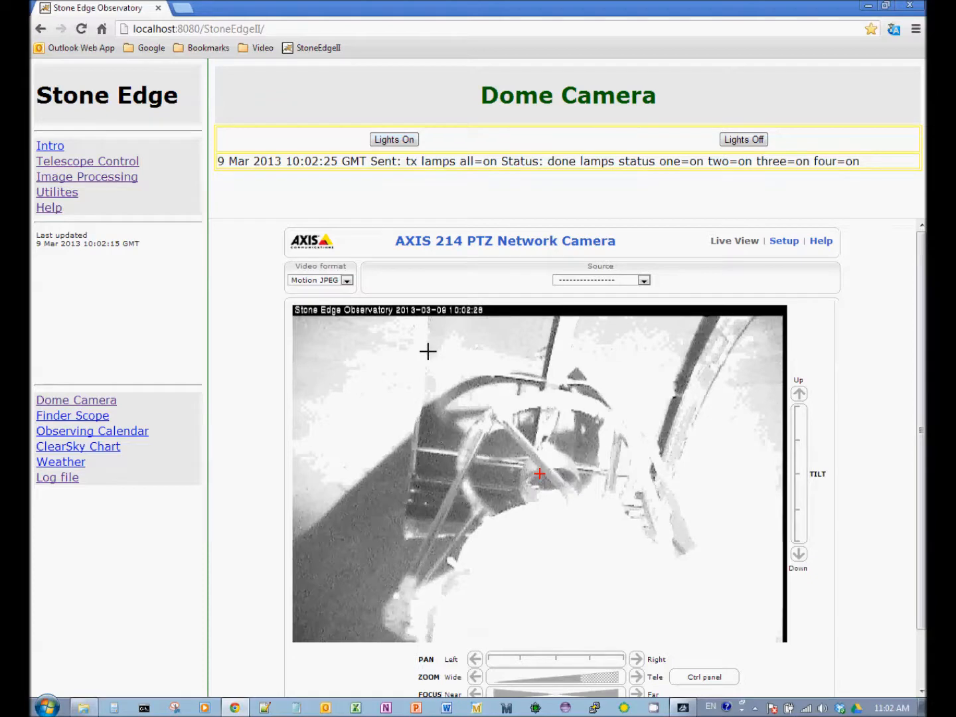
click(802, 558)
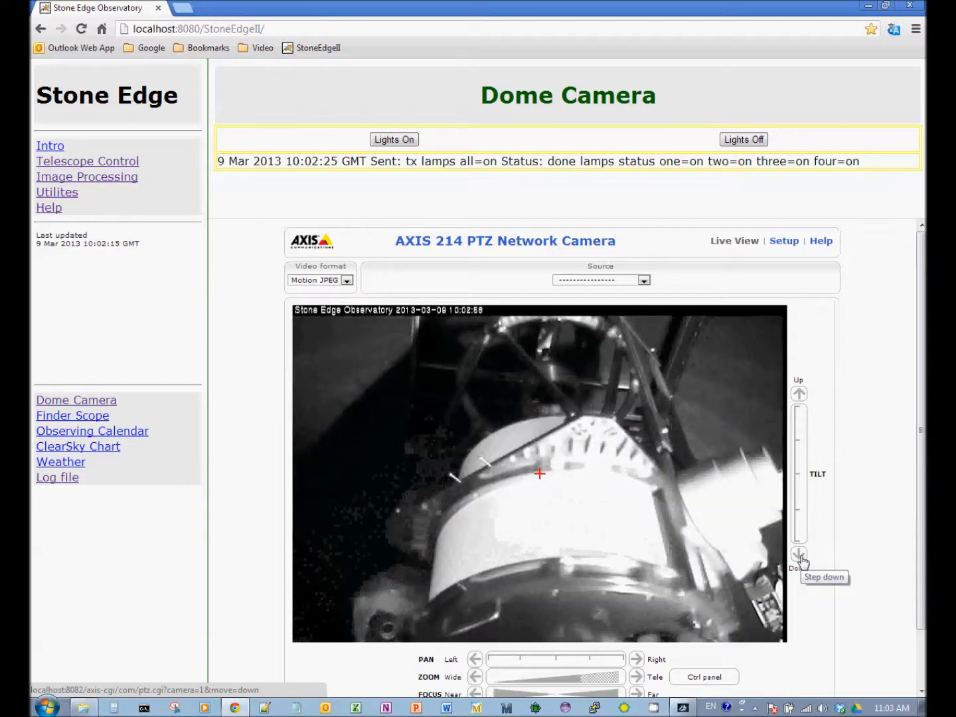
click(799, 397)
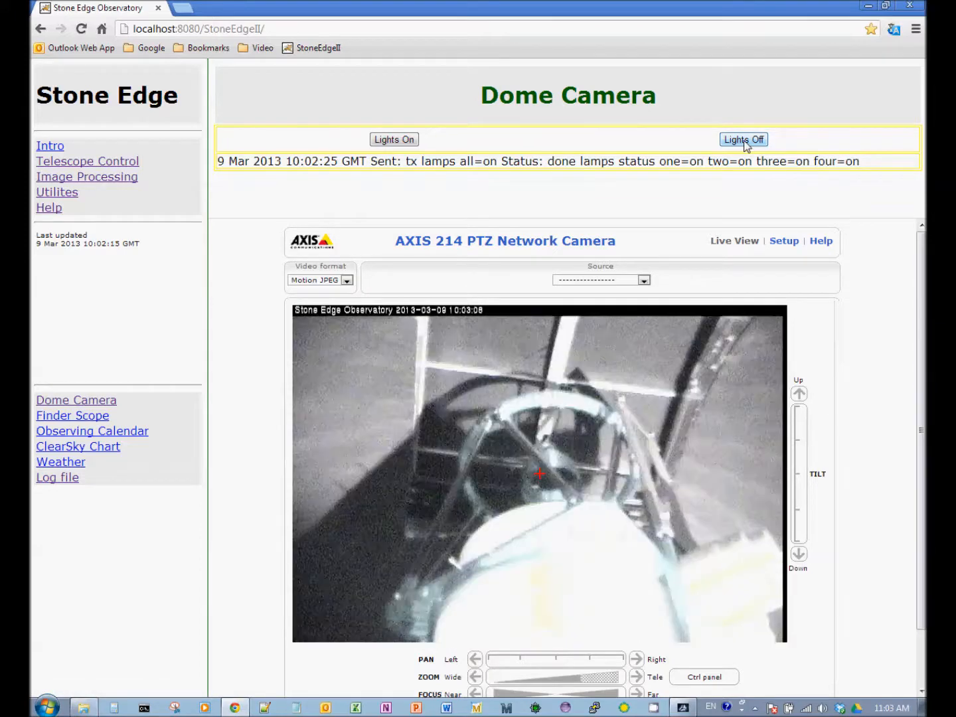
click(743, 140)
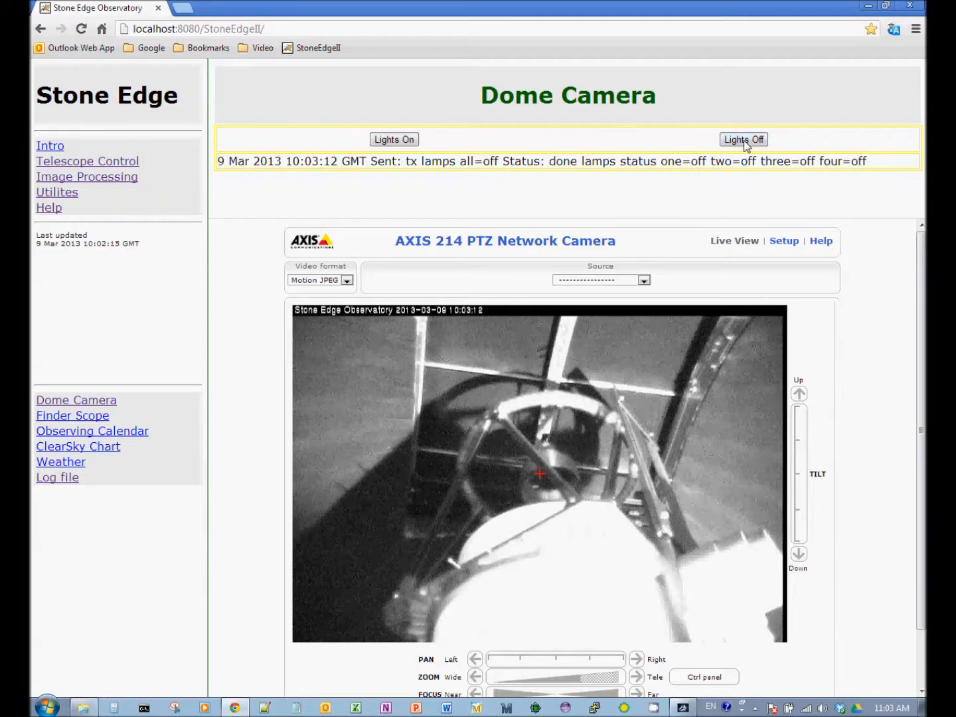
Load the bookmarked StoneEdgeII site in a second tab and open its Targeting page under Telescope Control.
click(184, 9)
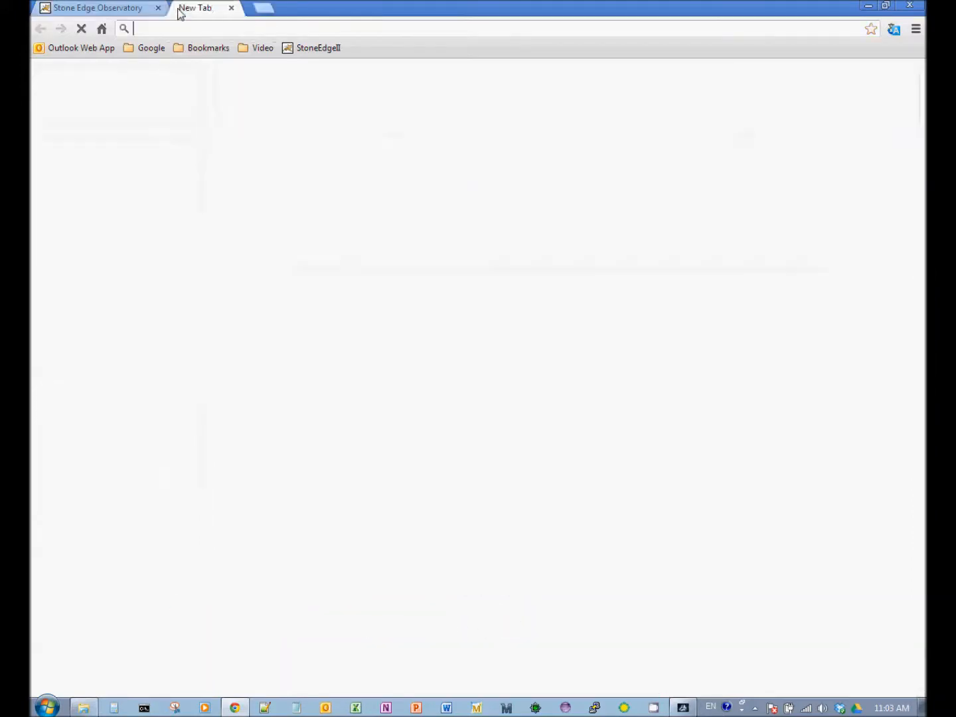
click(308, 53)
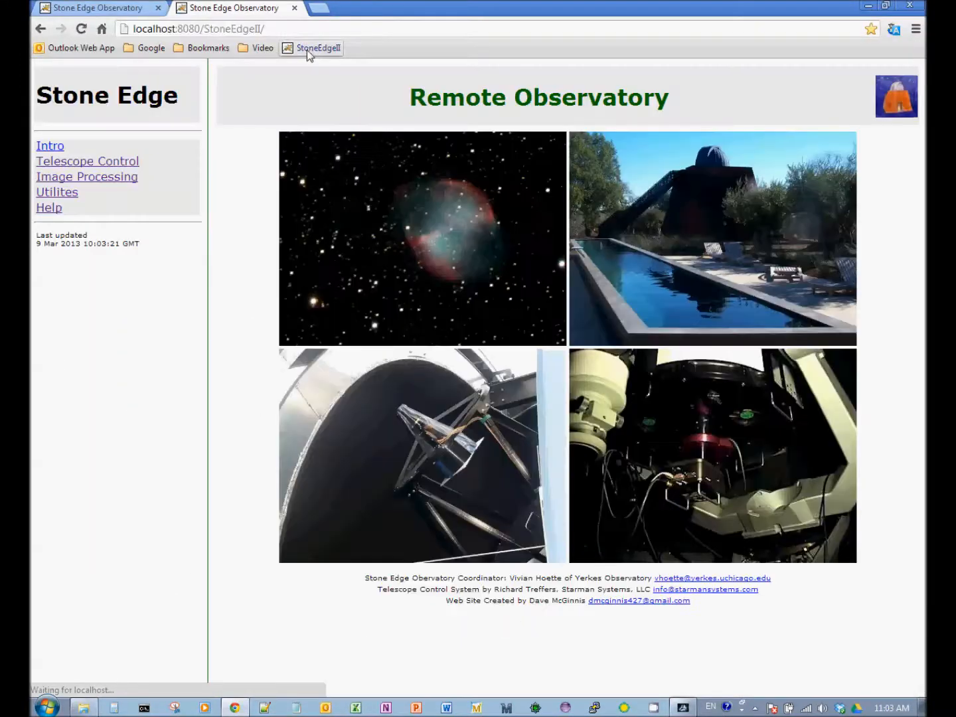
click(89, 162)
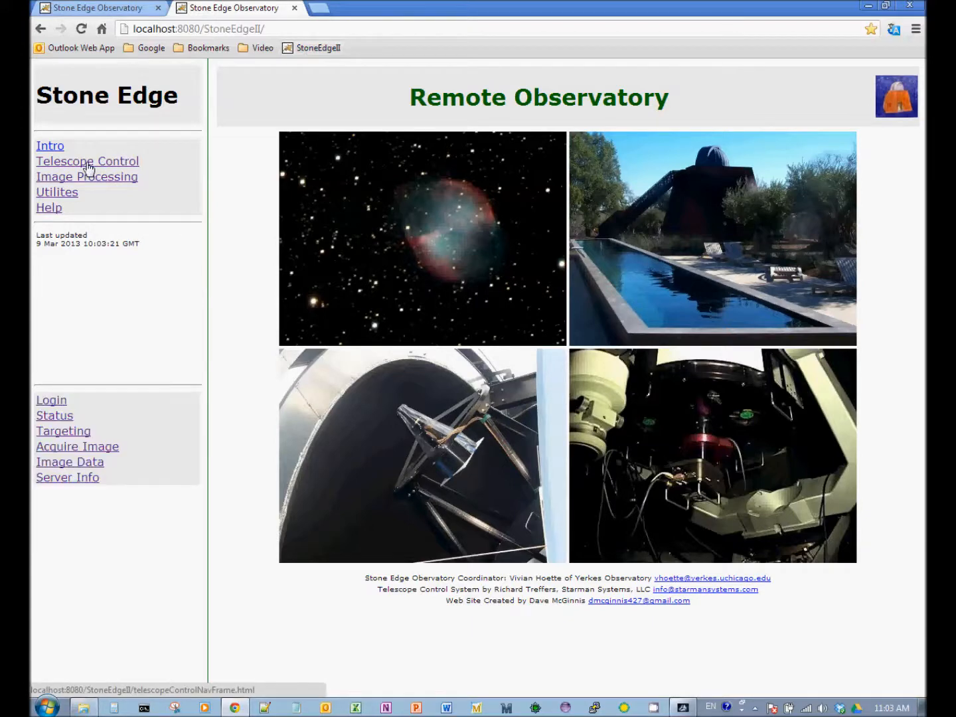
click(63, 433)
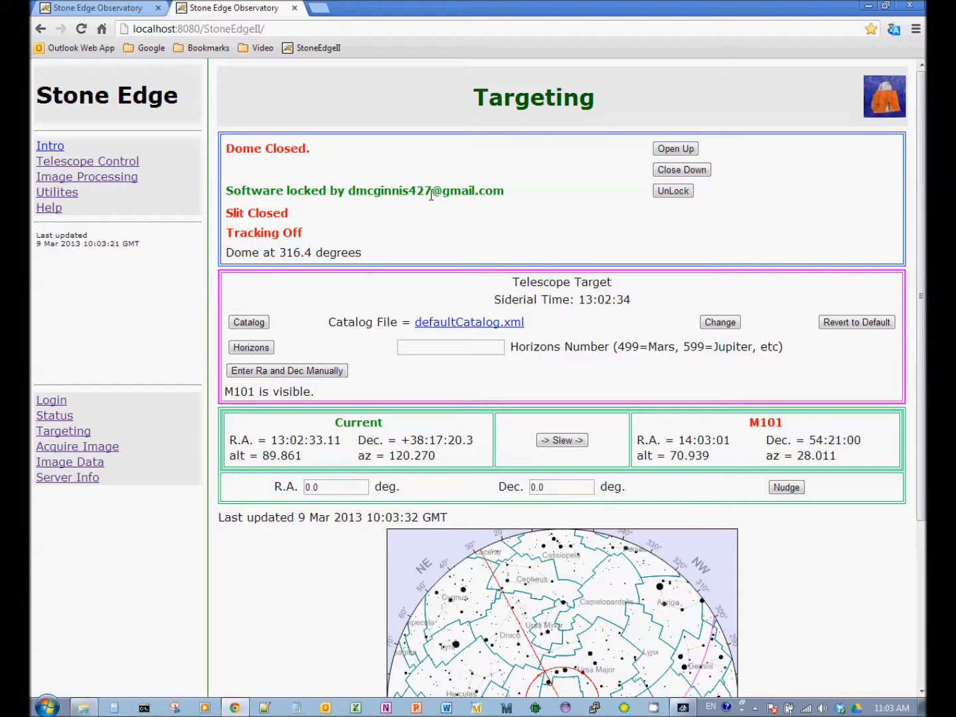
Open up the observatory dome, check it through the Dome Camera page, and return to the Targeting page.
click(679, 149)
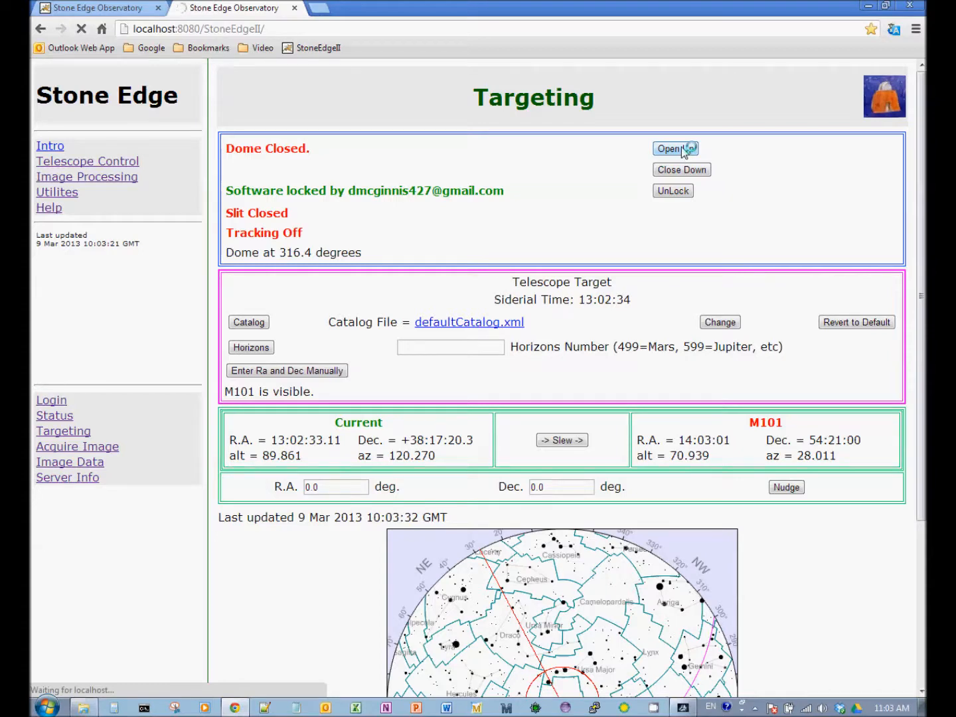
click(111, 9)
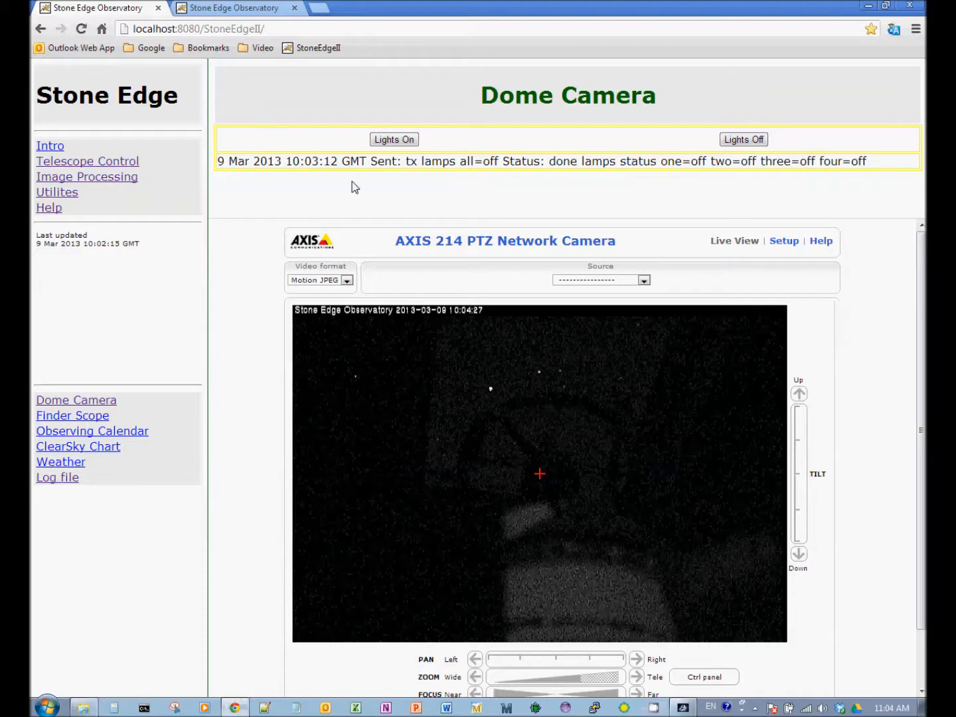
click(225, 7)
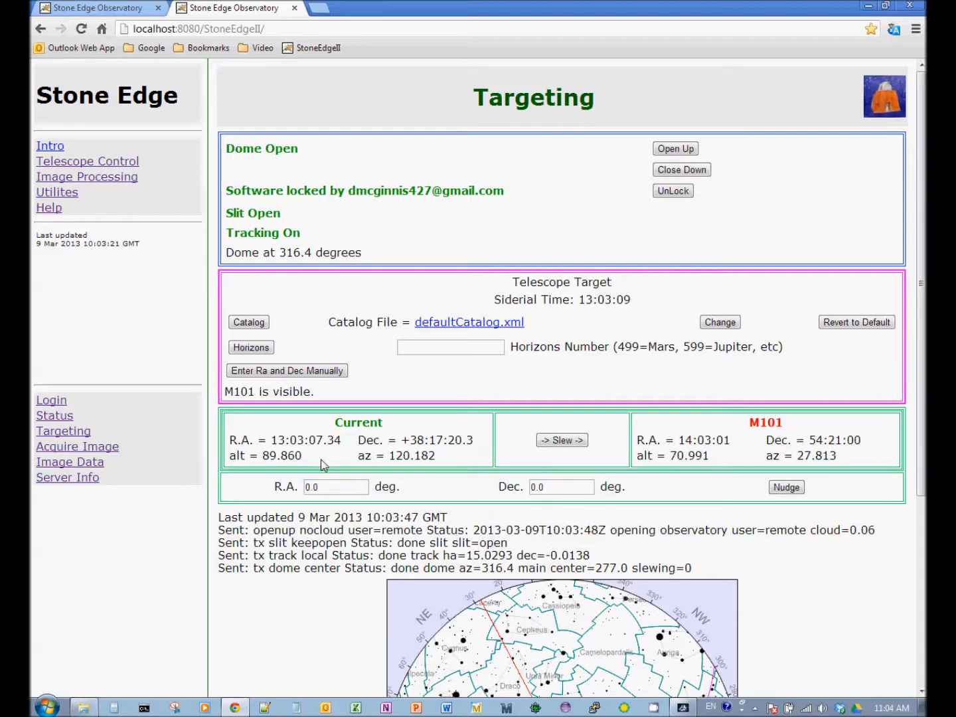
Read the catalog's information page on M81, choose M81 as the telescope target, and view its position on the sky chart.
click(245, 324)
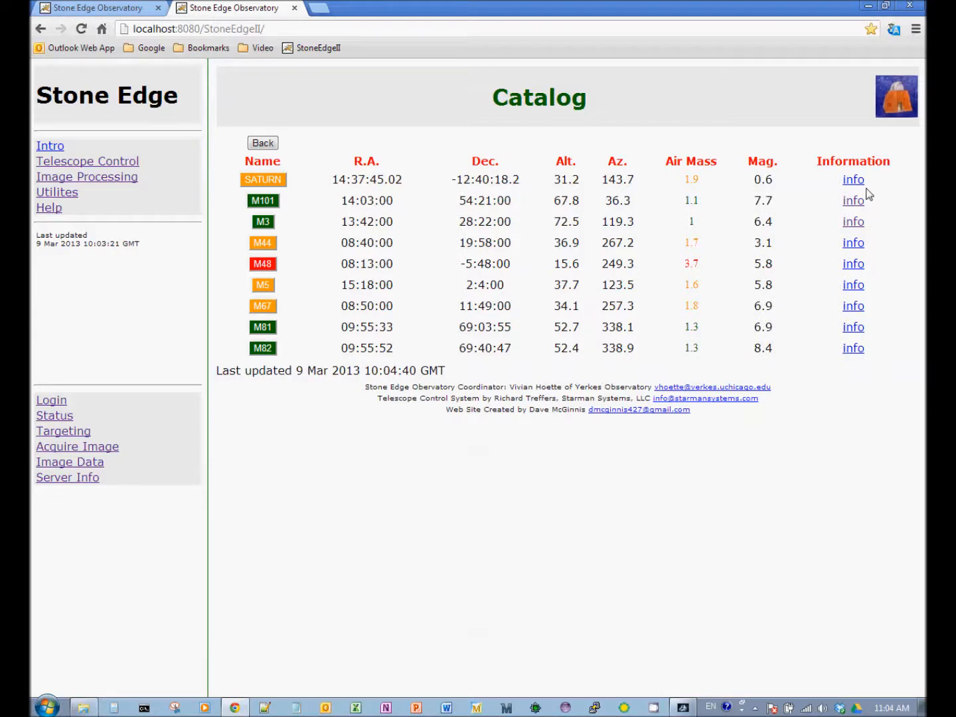
click(853, 328)
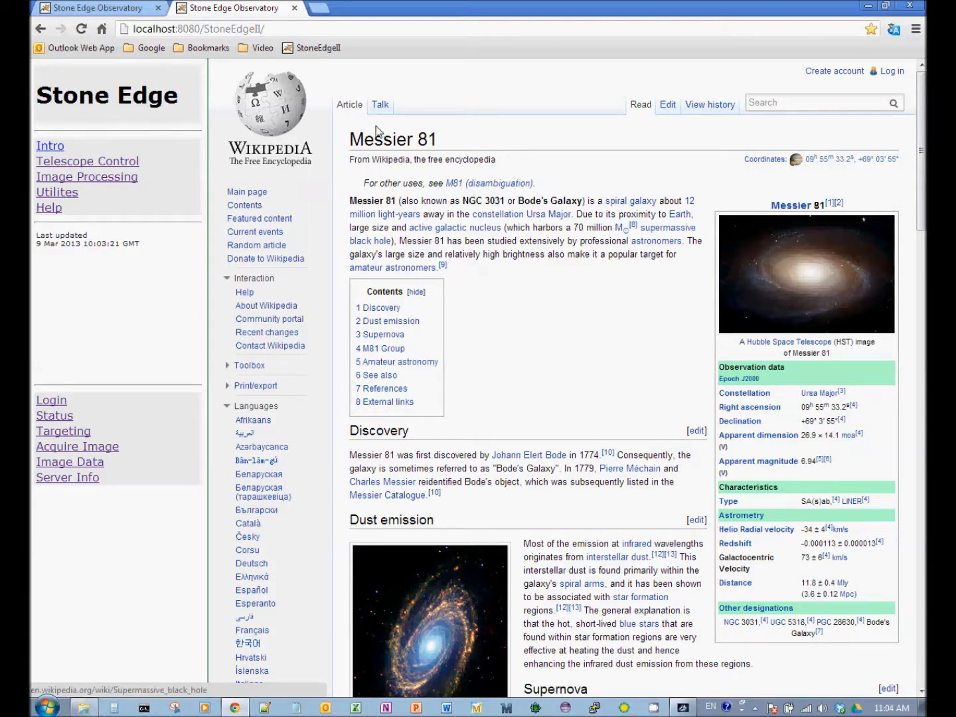
click(41, 29)
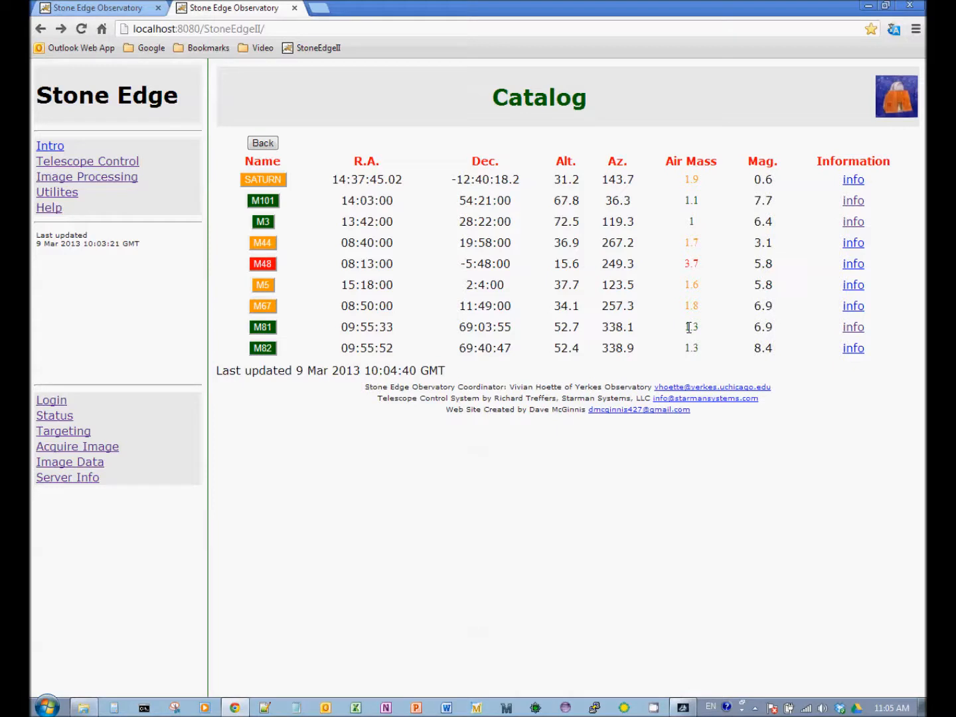
click(263, 327)
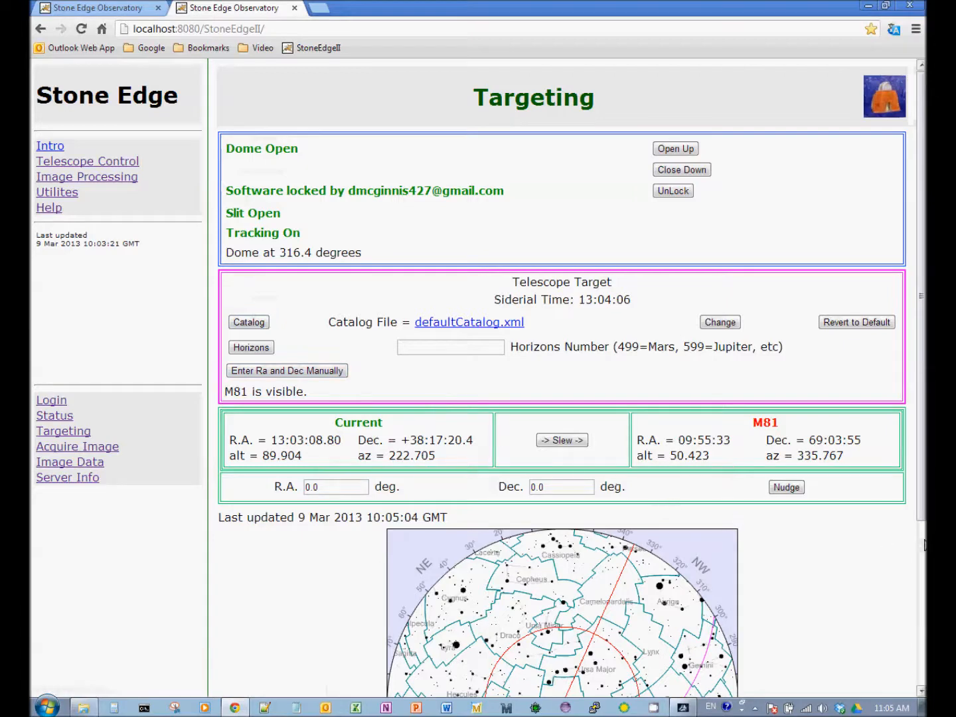
drag(923, 531, 923, 691)
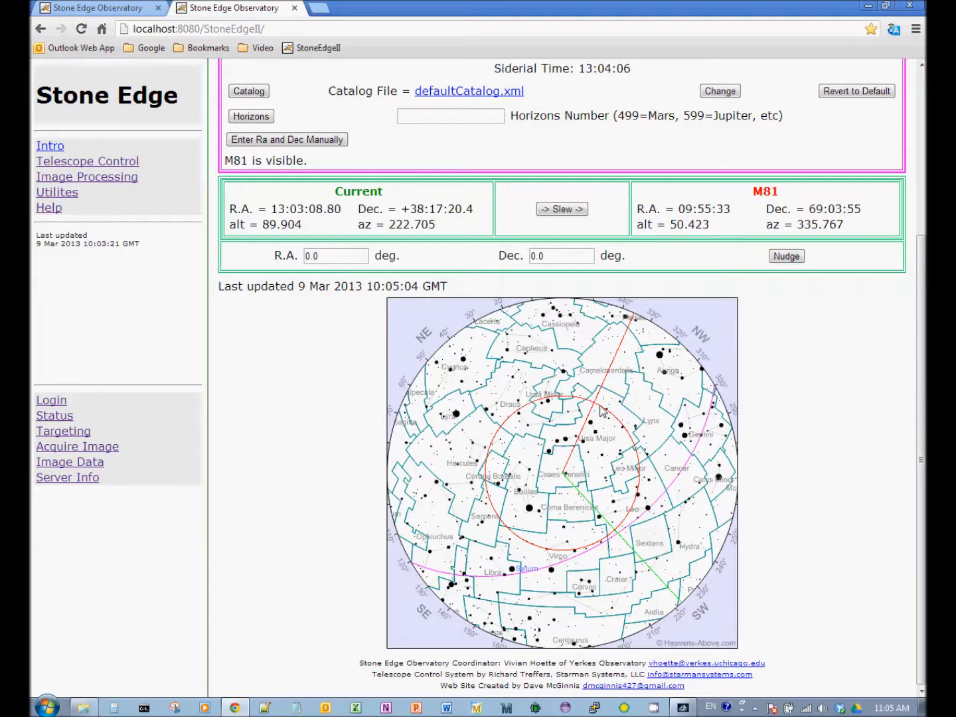
scroll(751, 337, up, 3)
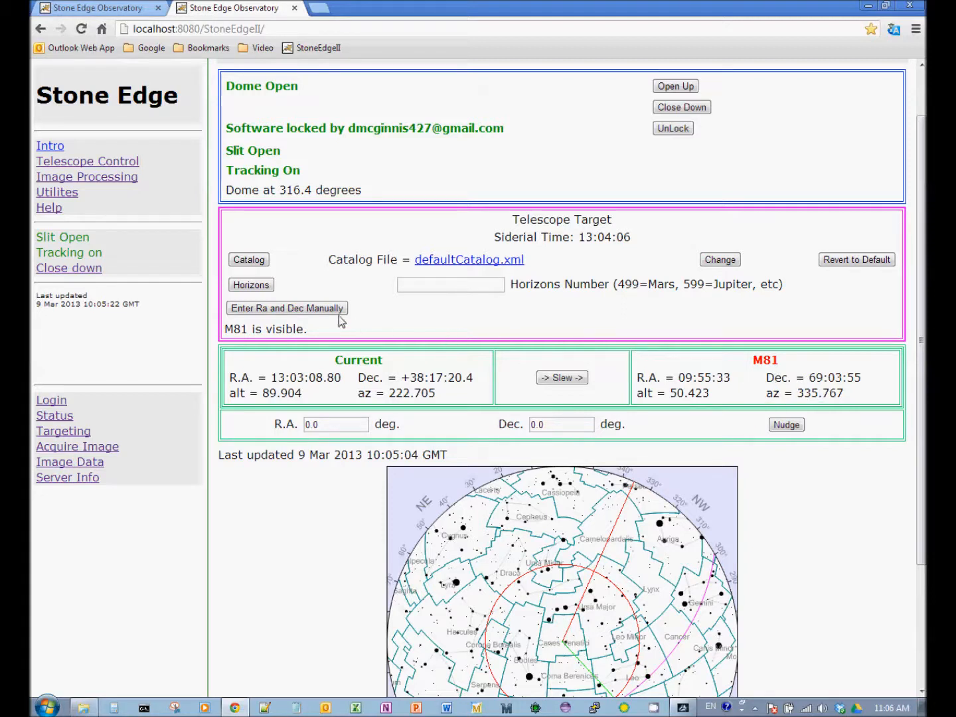
Enter the M81 target coordinates manually with a right ascension of 09:55:30.
click(280, 309)
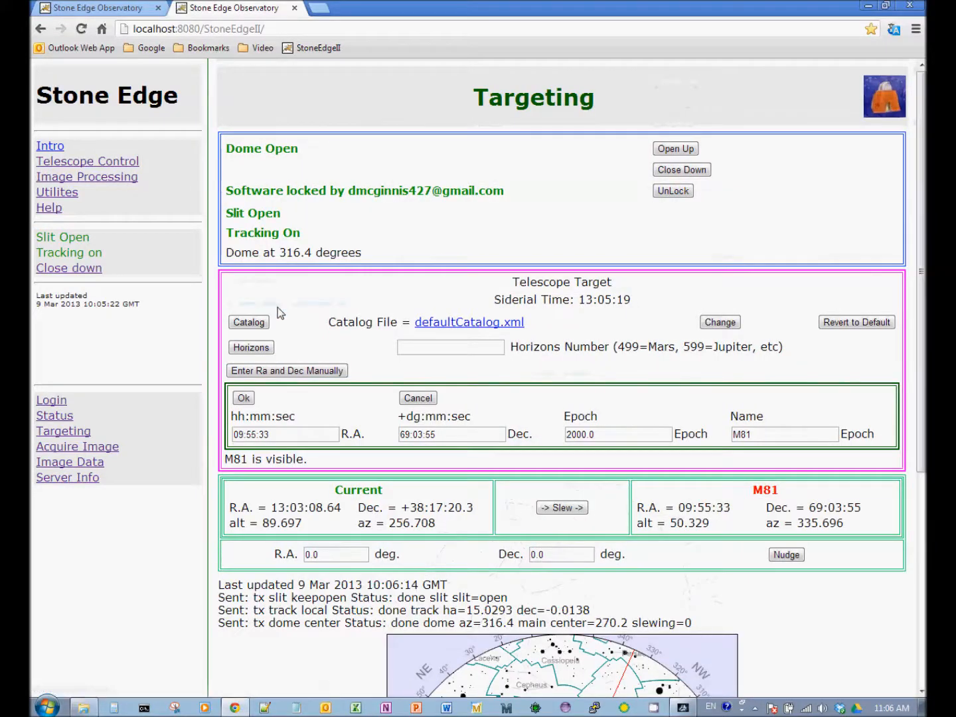
click(273, 435)
key(BackSpace)
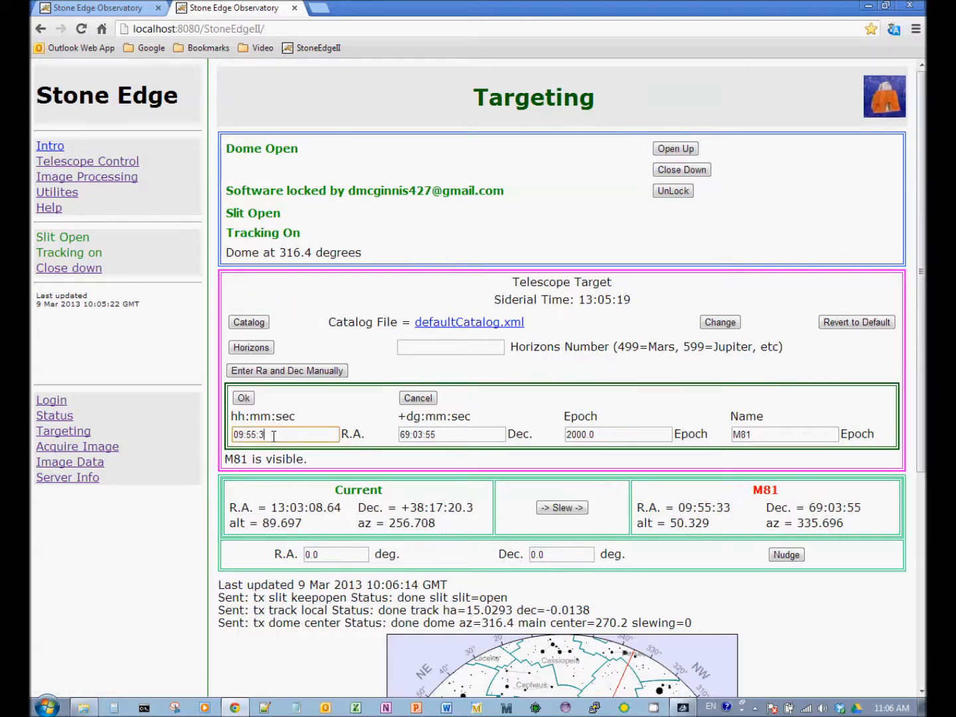
text(0)
click(243, 401)
click(243, 399)
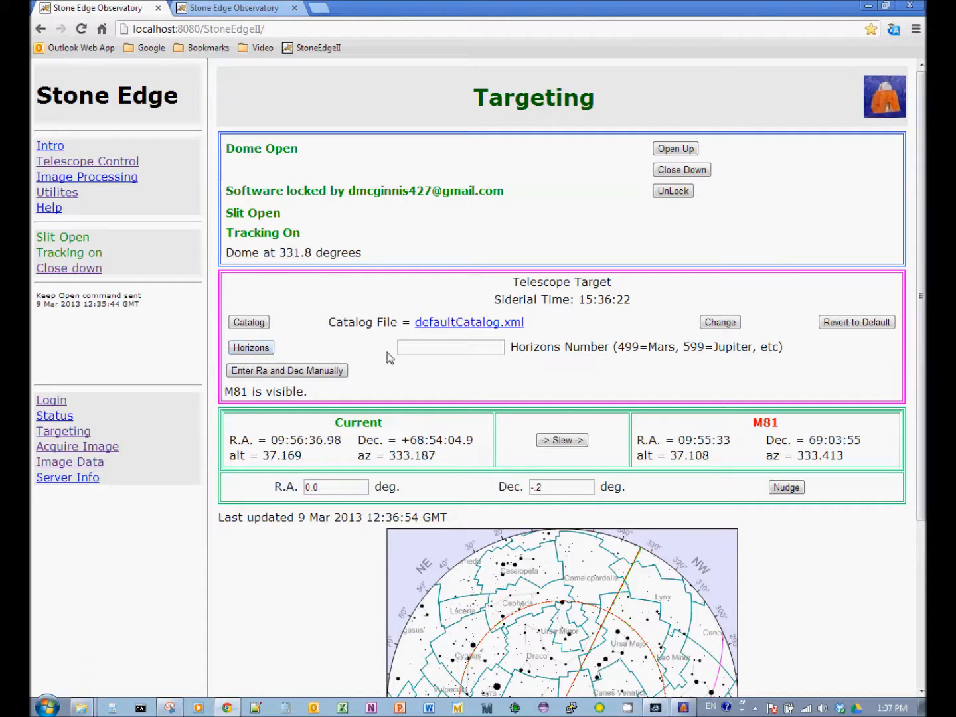
Try to set Mars as the telescope target using Horizons number 499.
click(420, 347)
text(4)
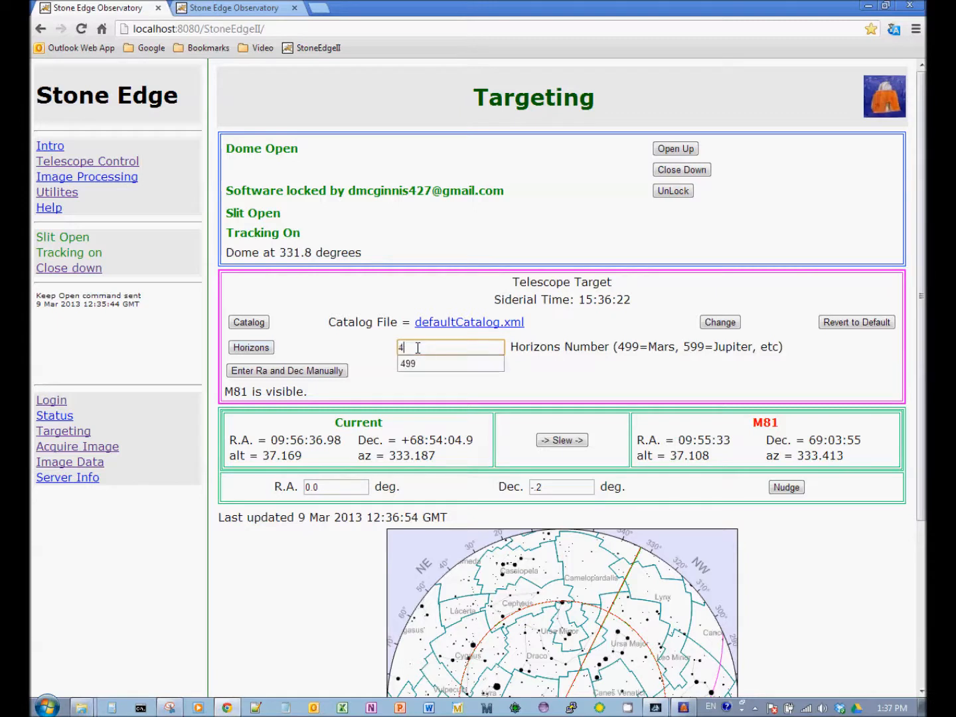
text(99)
click(408, 365)
click(251, 353)
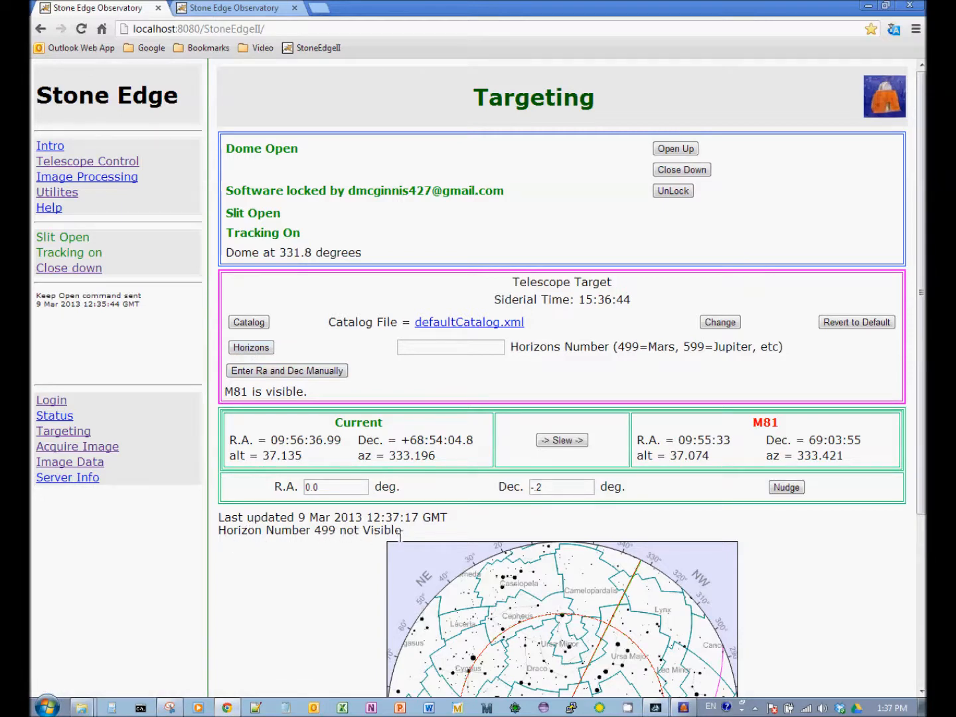
Set Saturn as the telescope target using Horizons number 699 and slew the telescope to it.
click(440, 350)
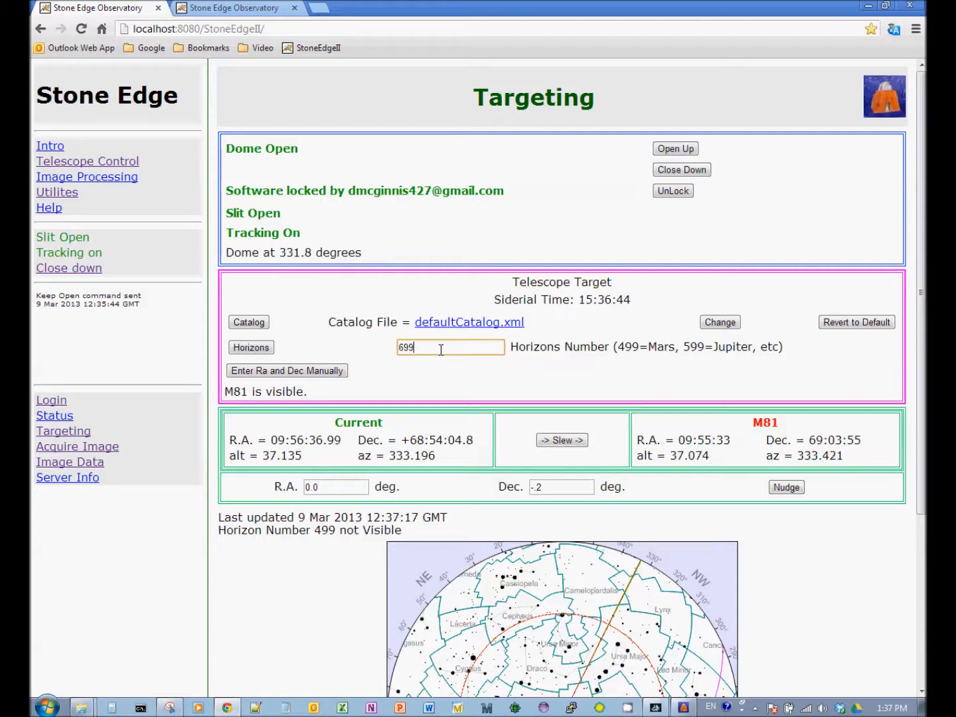
click(260, 351)
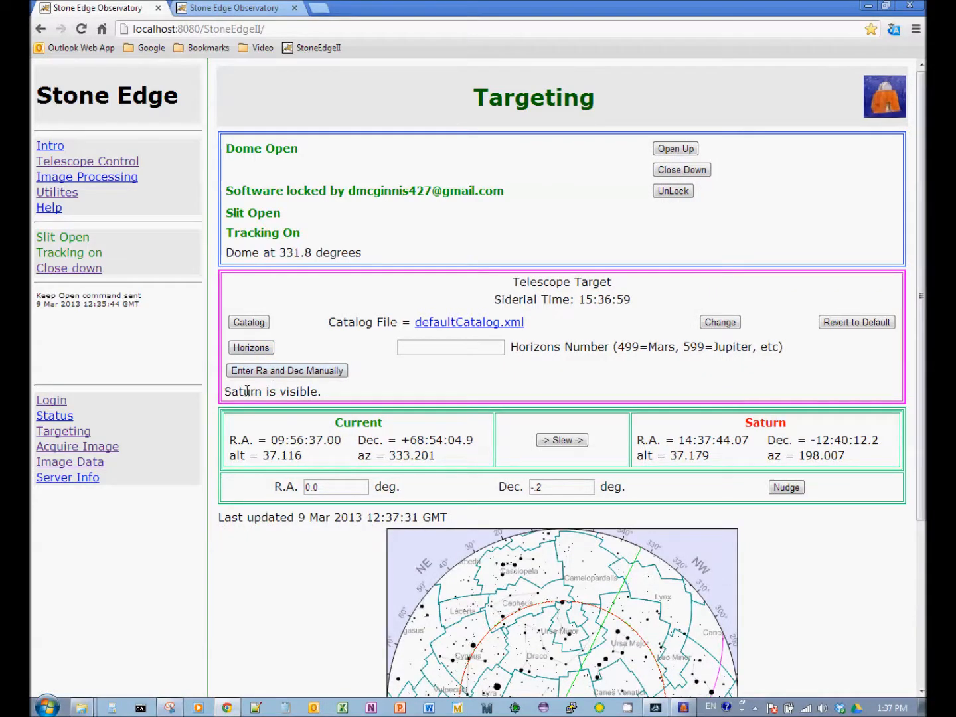
click(555, 440)
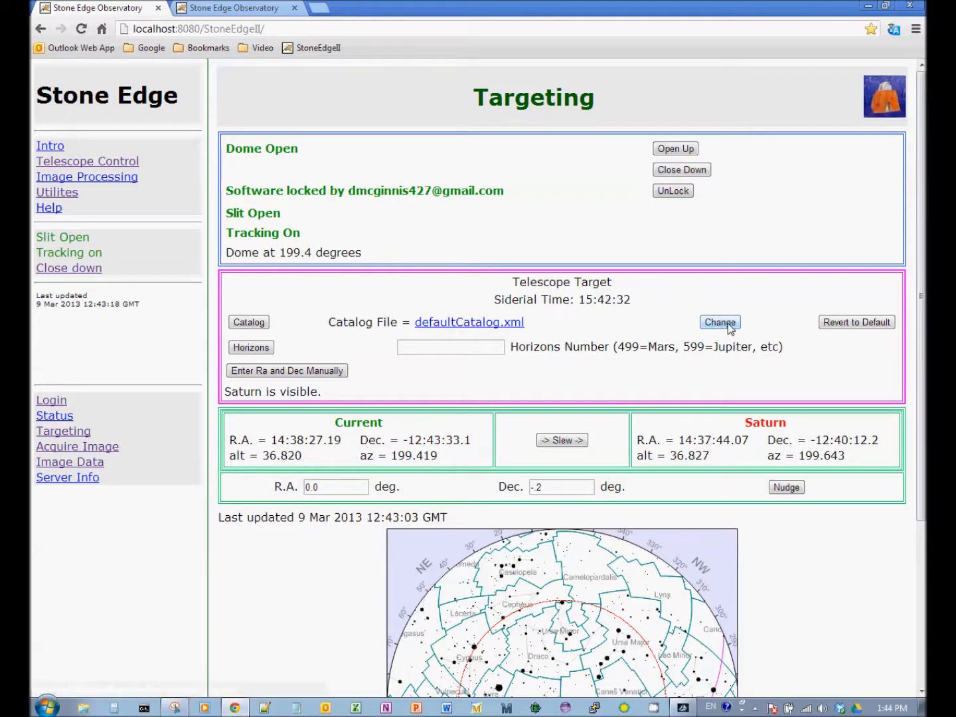
Save the linked defaultCatalog.xml file as davesCatalog.xml in the StoneEdge folder on the Desktop.
right_click(457, 330)
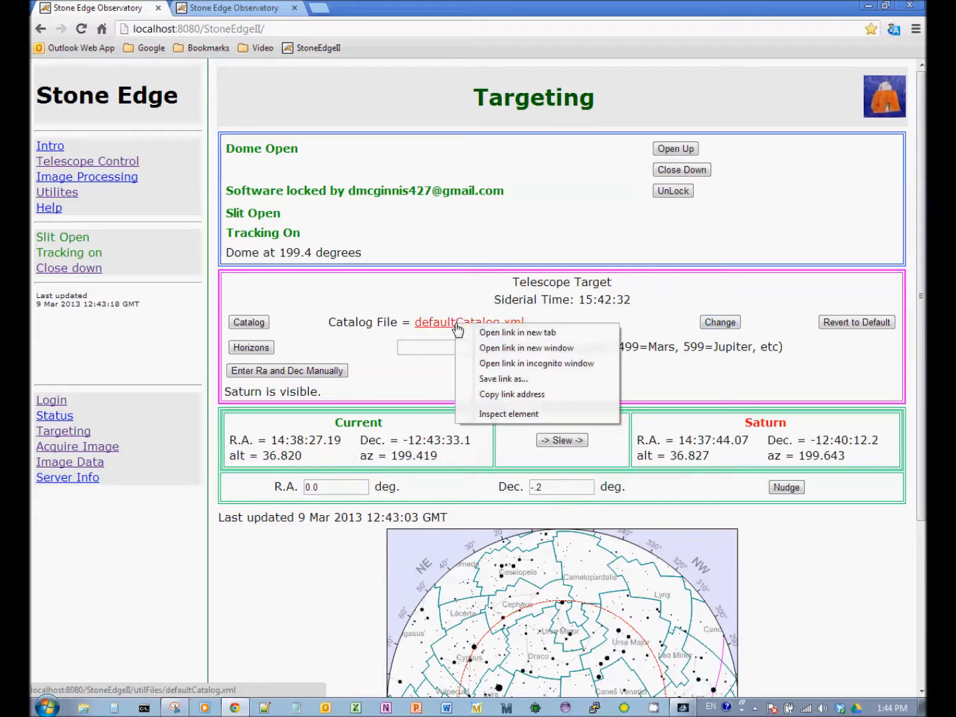
click(492, 379)
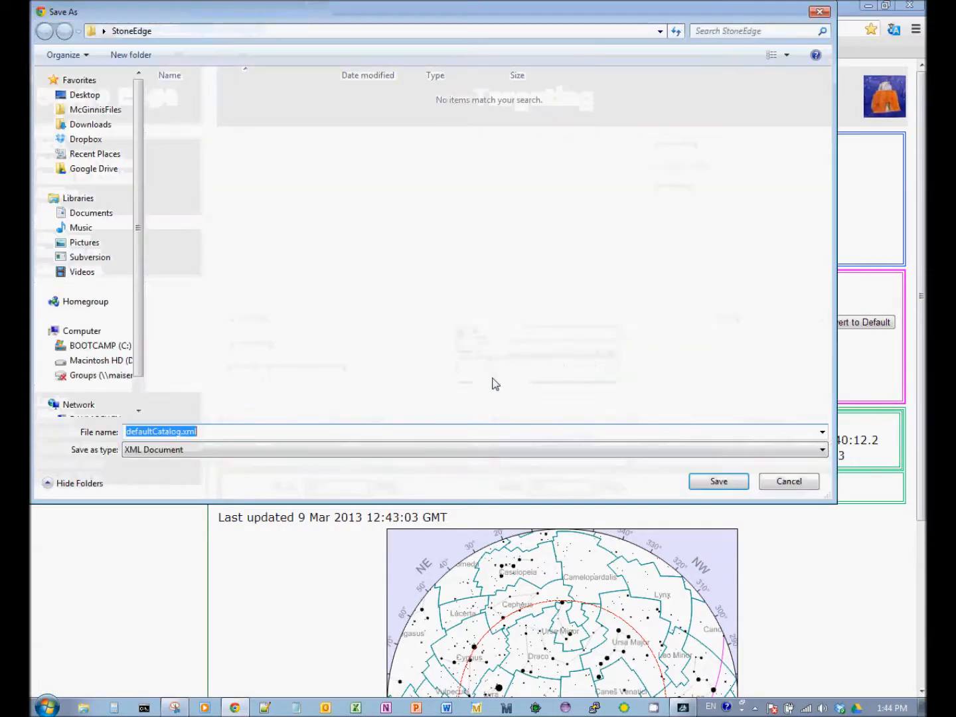
click(76, 99)
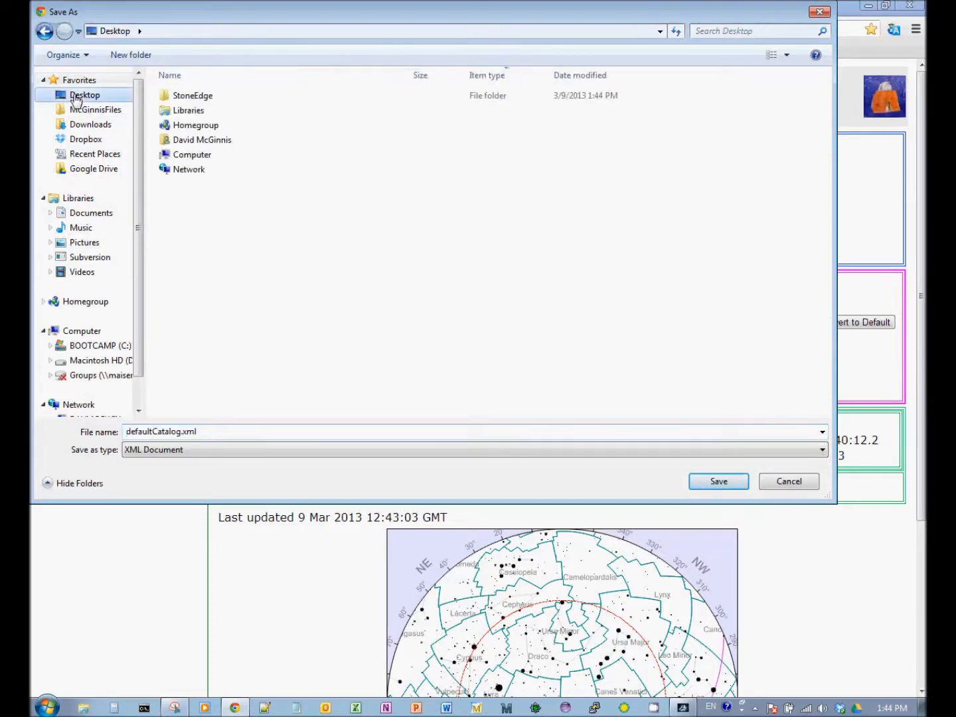
double_click(199, 99)
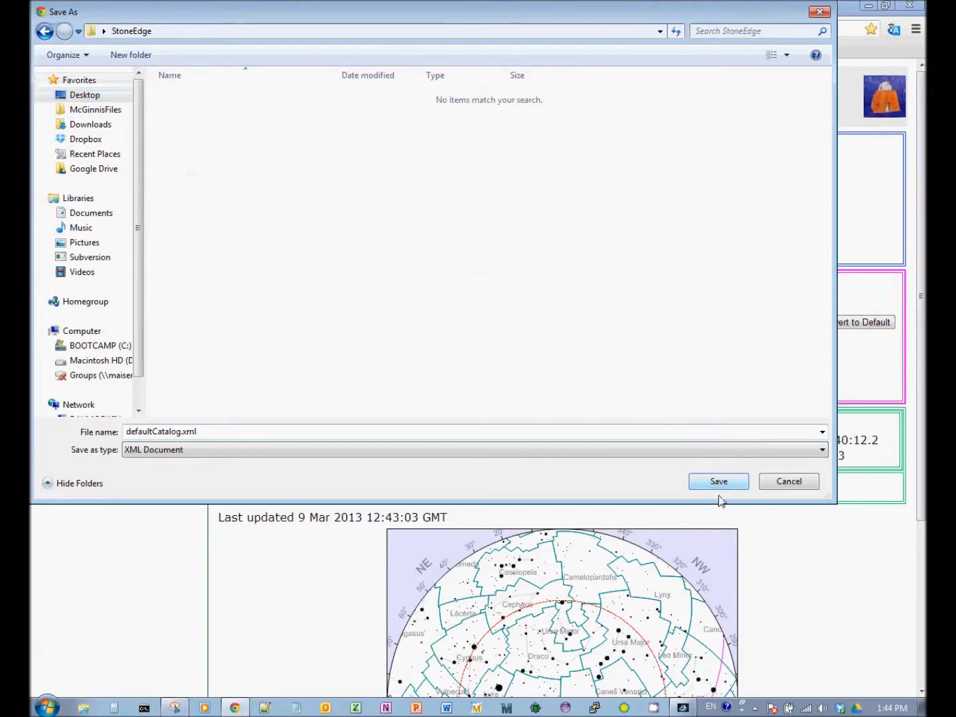
double_click(127, 433)
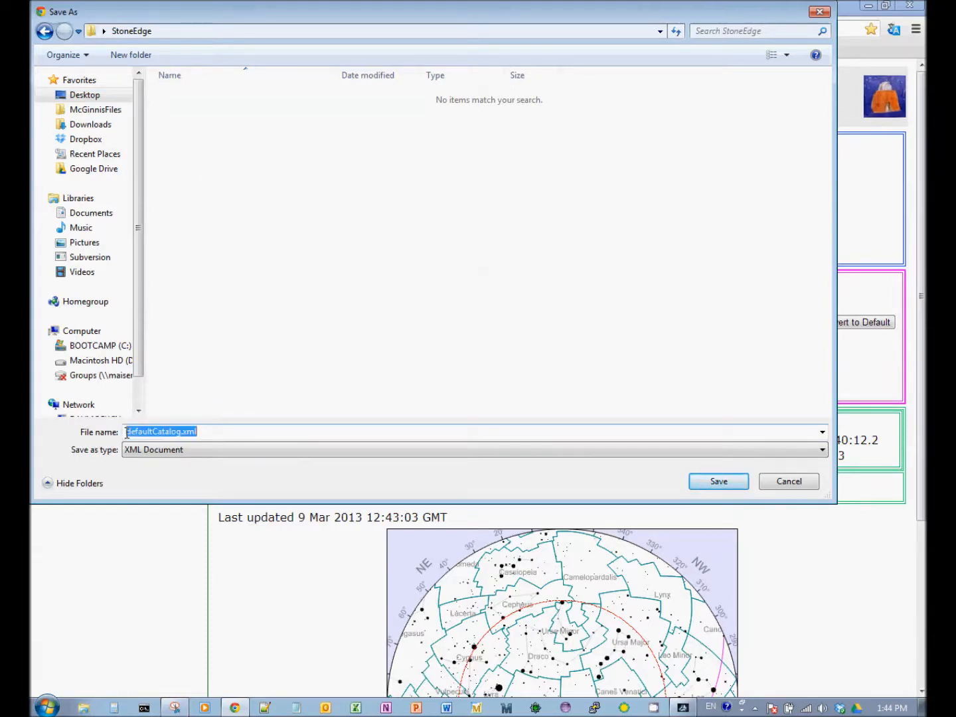
drag(127, 432, 151, 433)
text(daves)
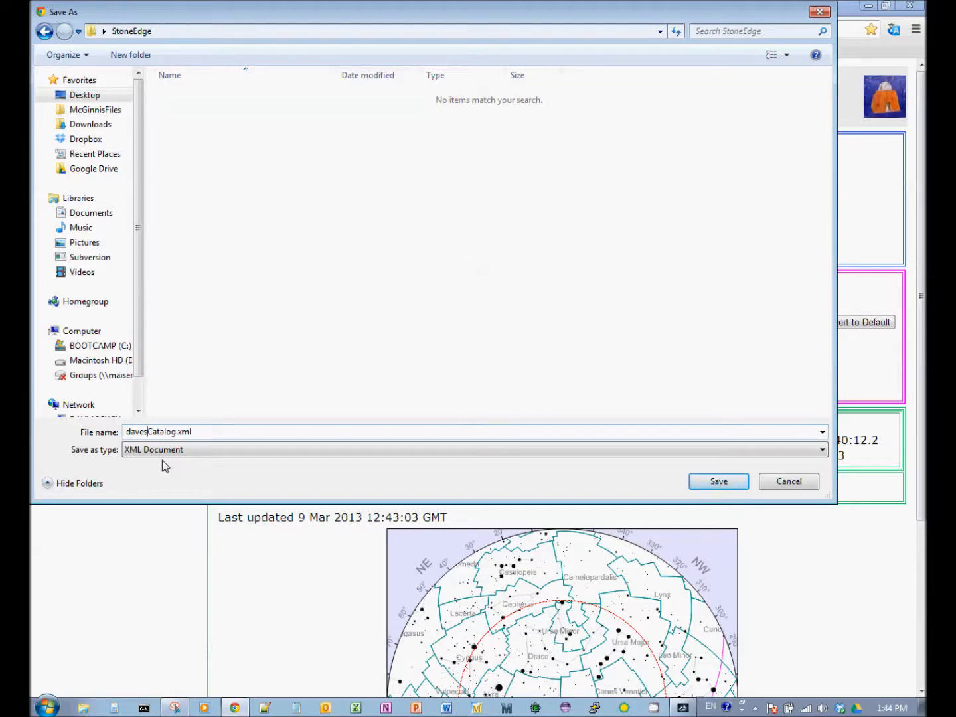
click(708, 482)
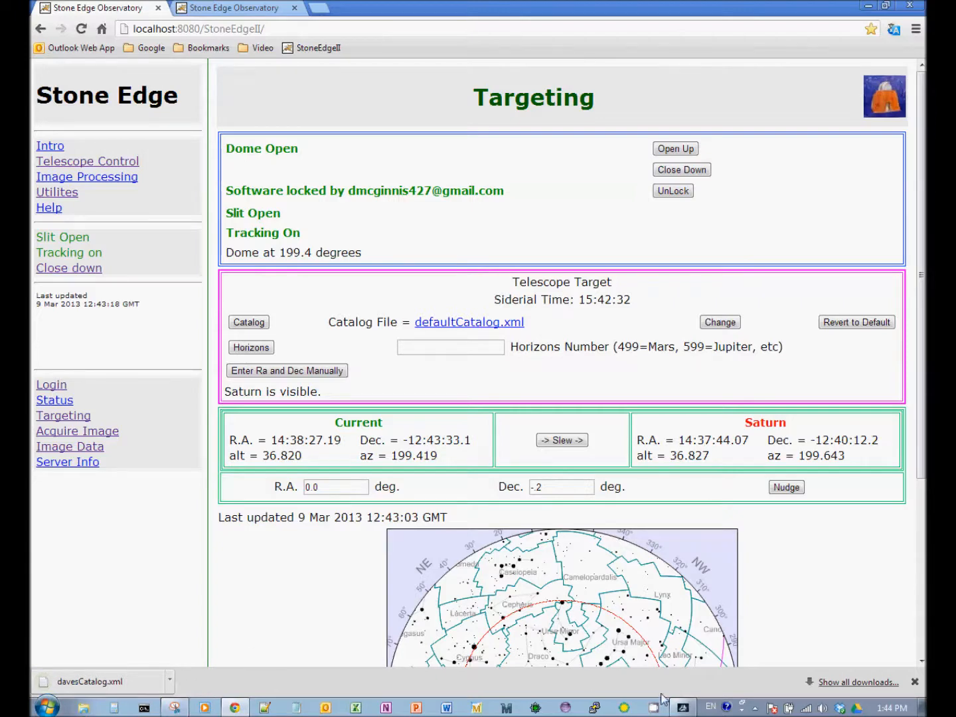
Open davesCatalog.xml from the StoneEdge desktop folder in Notepad++.
click(919, 710)
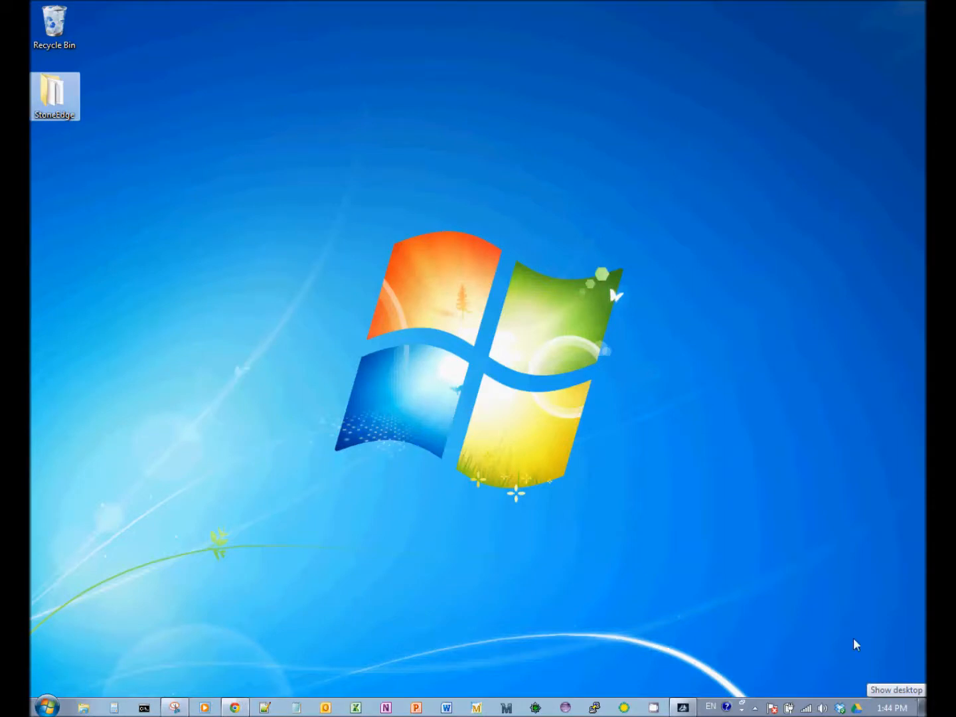
double_click(54, 100)
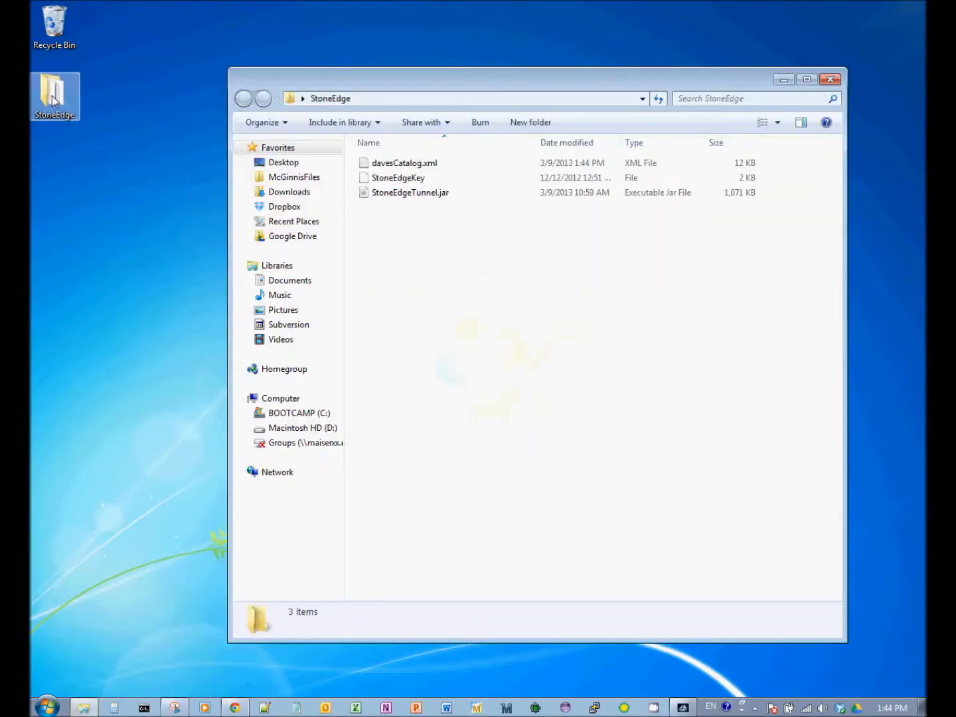
double_click(389, 164)
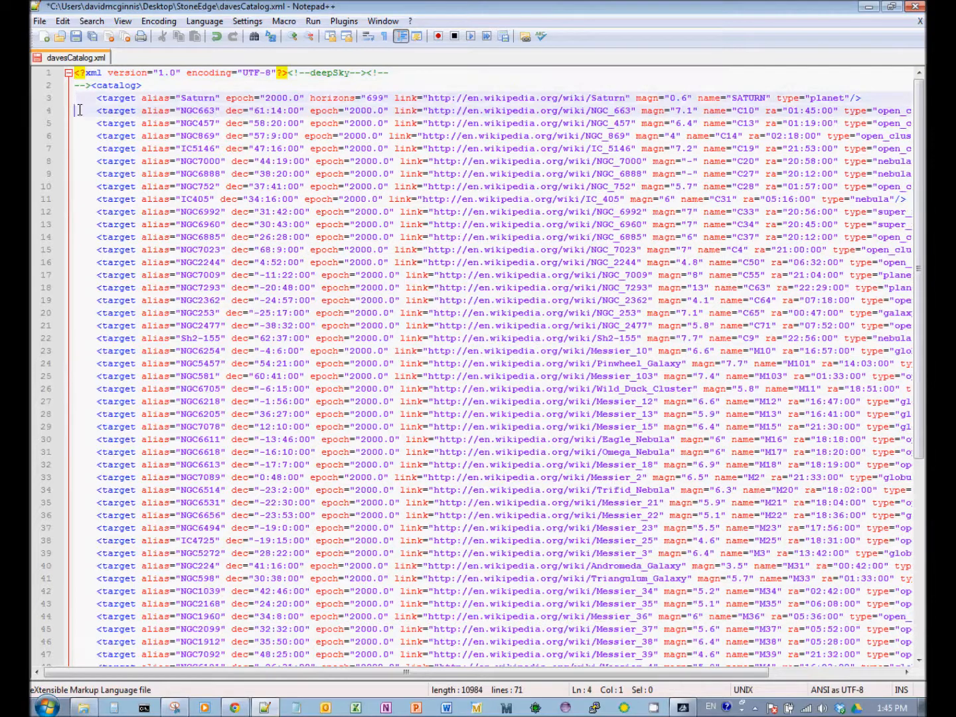
Delete every target line between Saturn and NGC6341 in davesCatalog.xml, save the file and close the editor.
drag(80, 110, 49, 624)
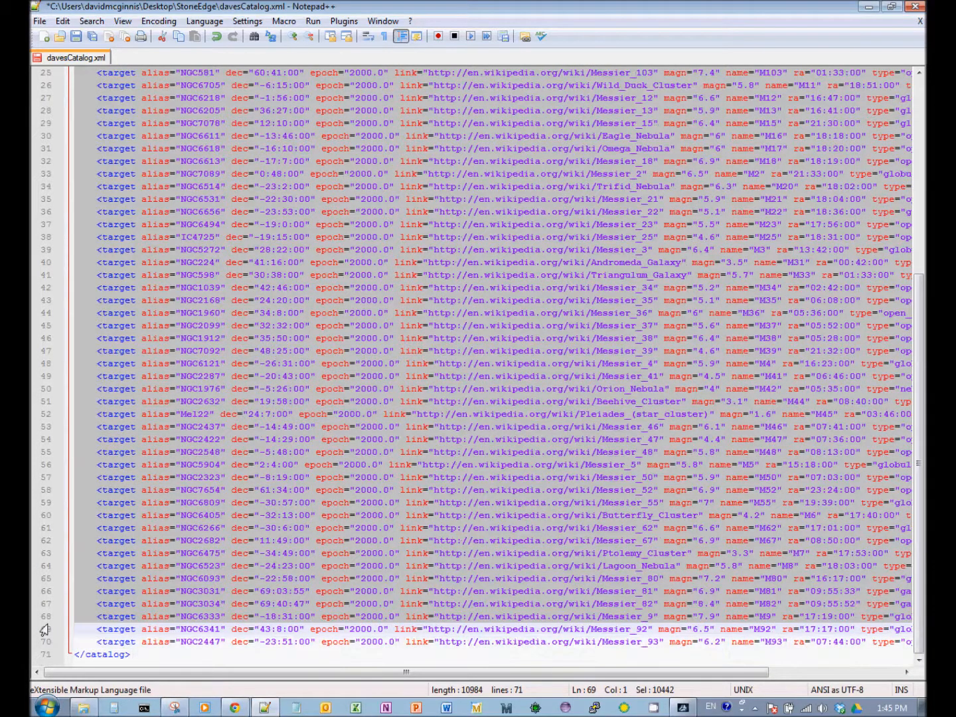
key(Delete)
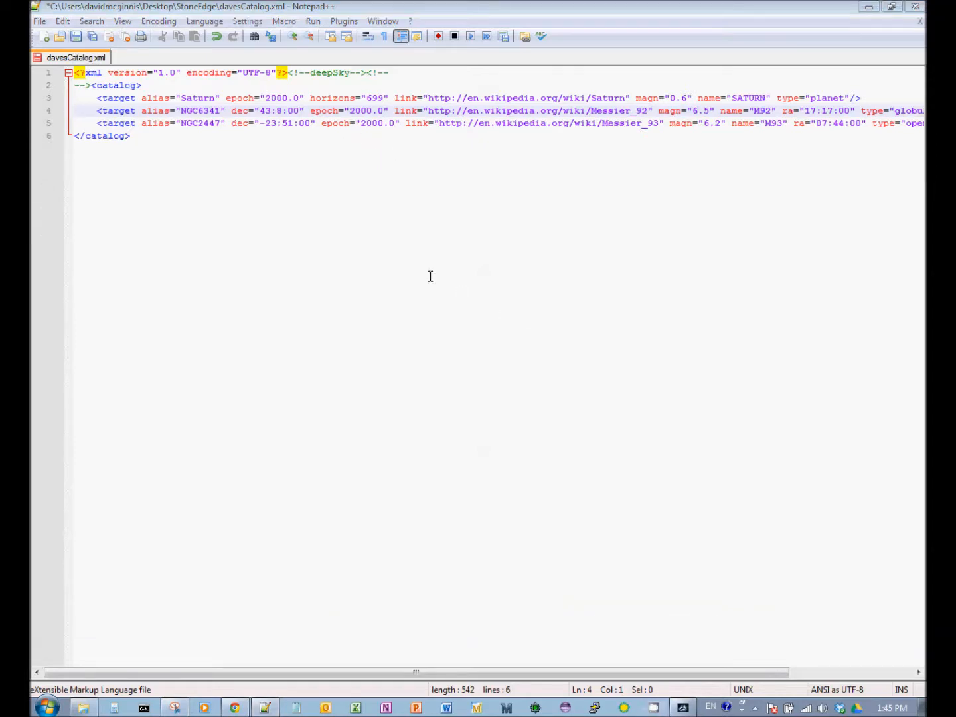
click(74, 39)
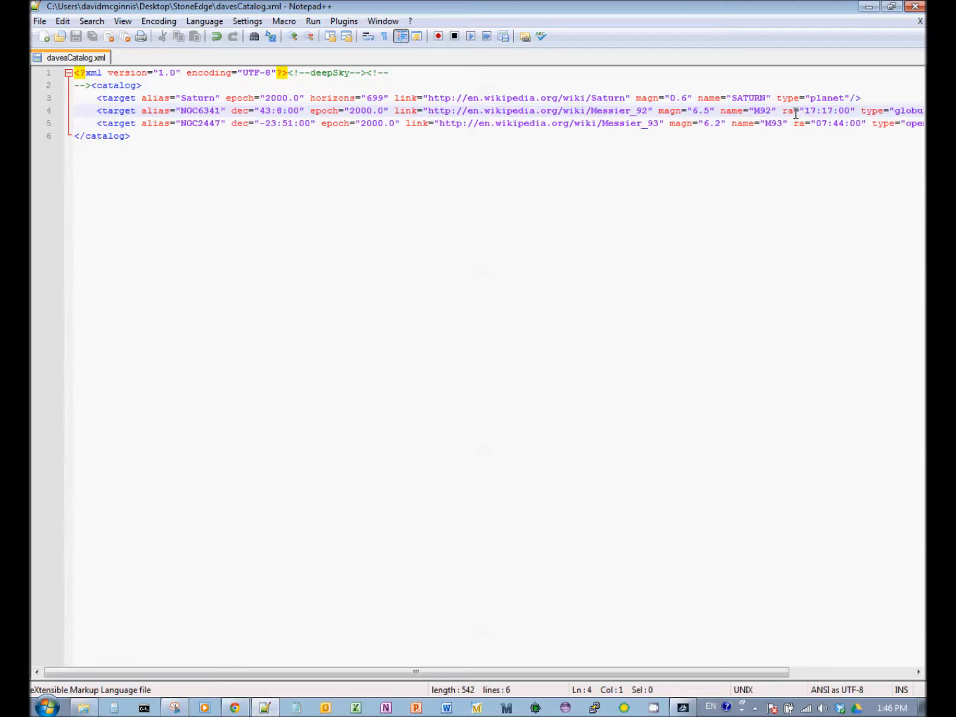
click(918, 672)
click(919, 672)
click(919, 672)
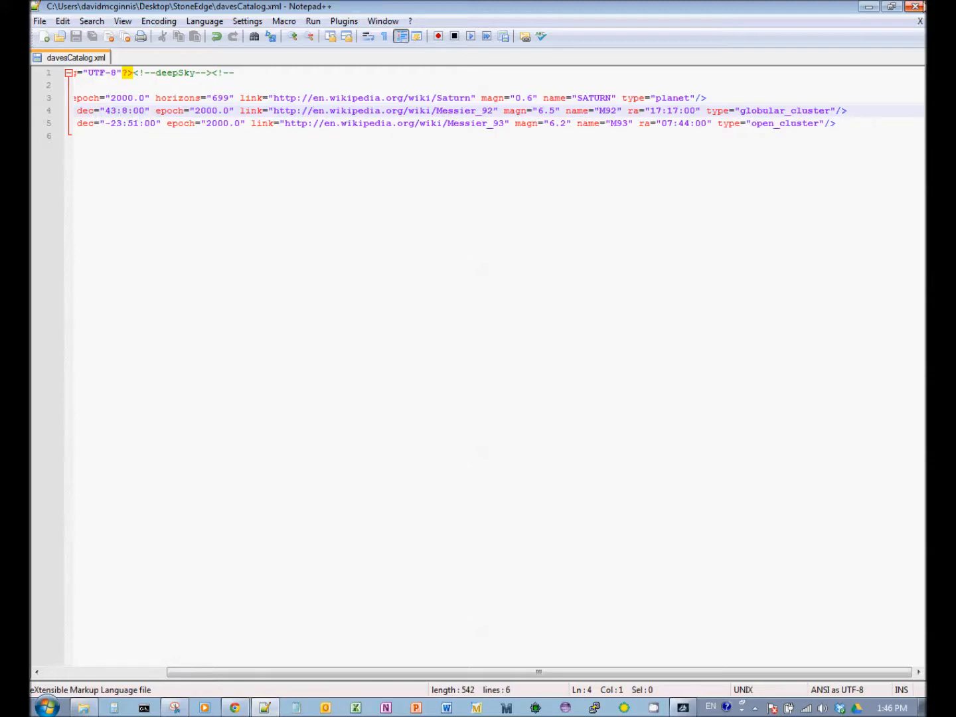
click(917, 8)
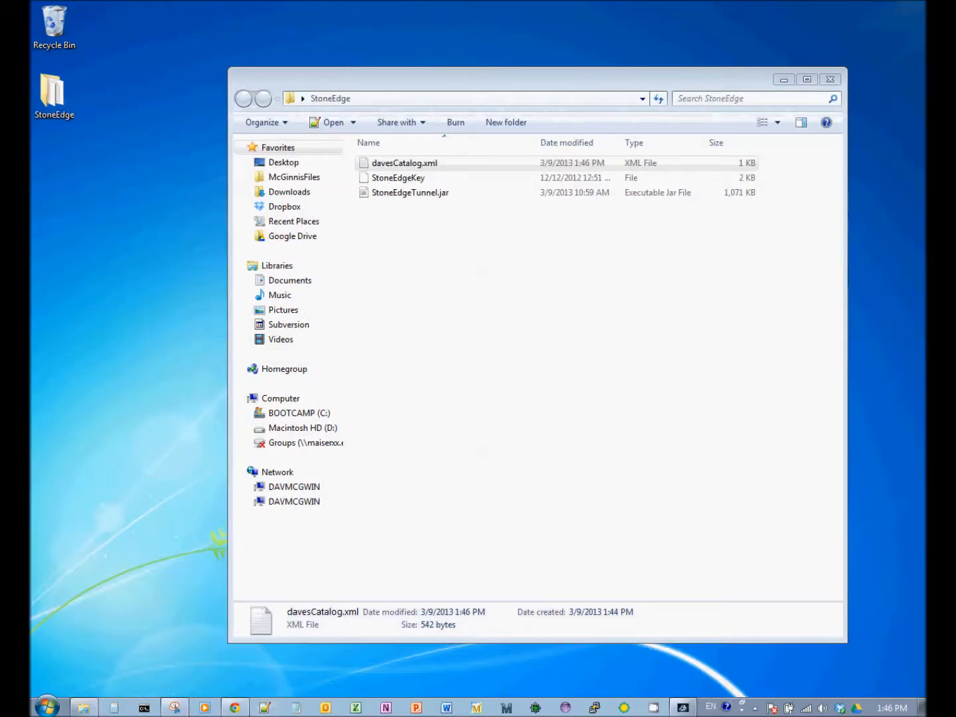
Switch to Chrome, upload davesCatalog.xml from the desktop StoneEdge folder as the telescope's catalog file, and review its target list.
click(236, 708)
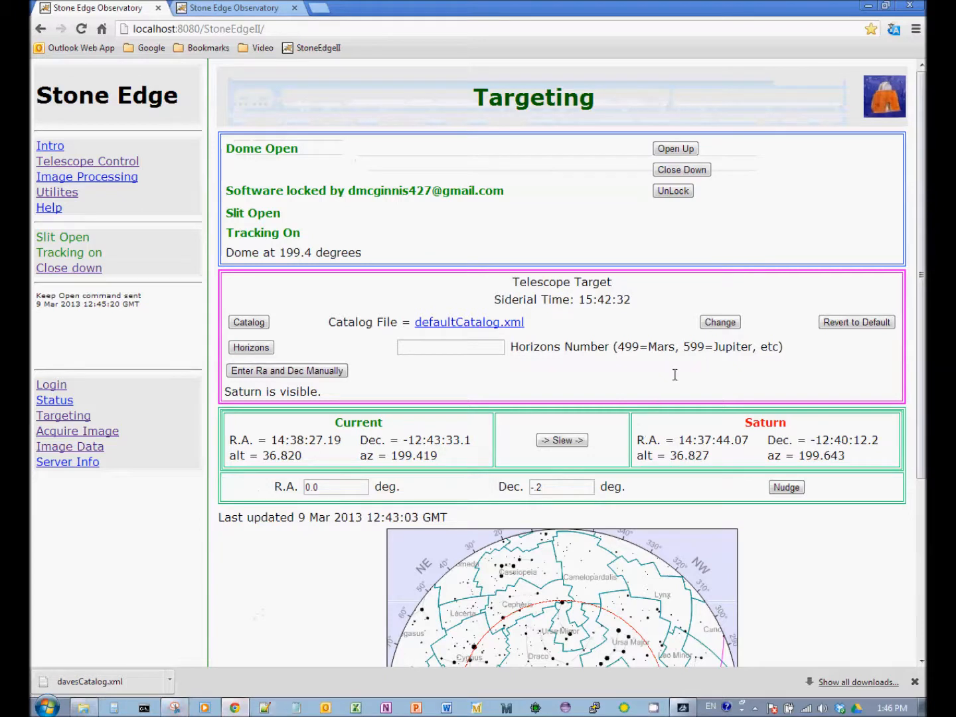
click(722, 324)
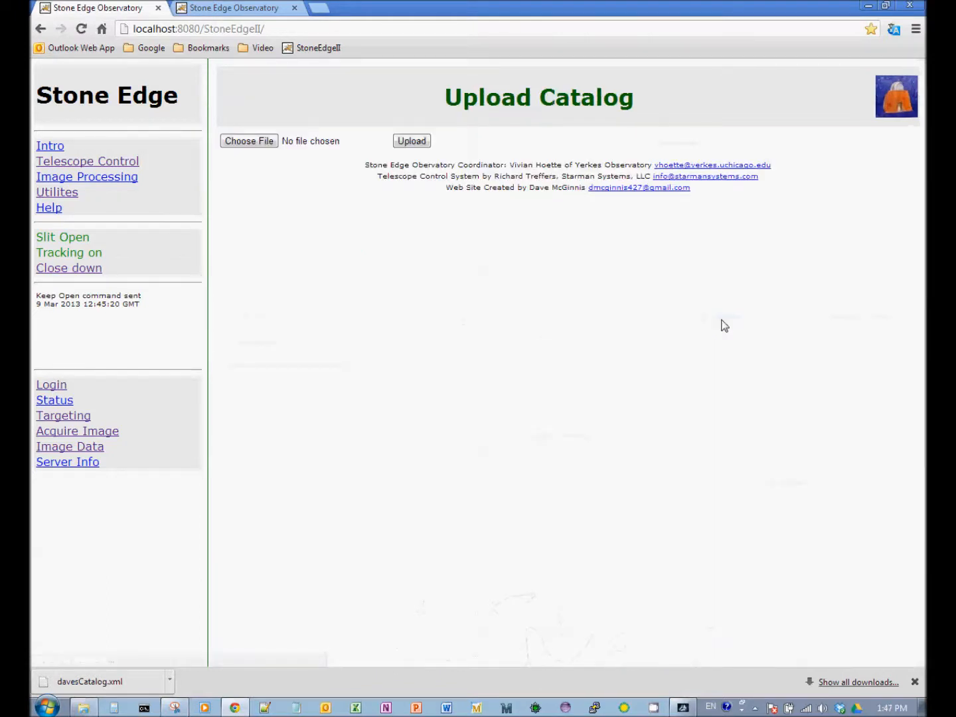
click(259, 140)
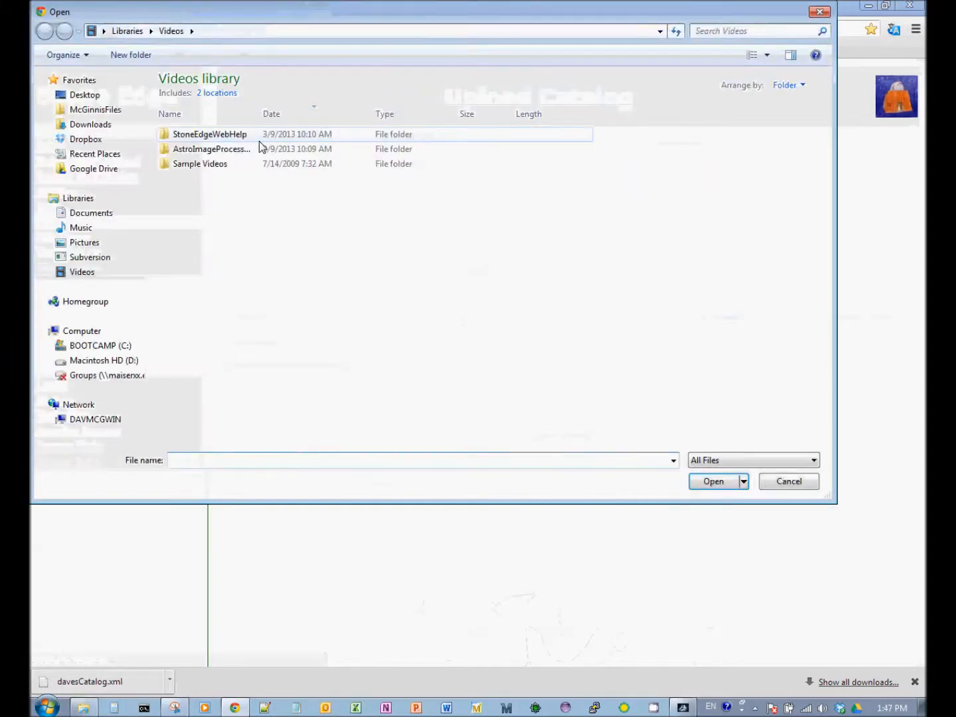
click(71, 97)
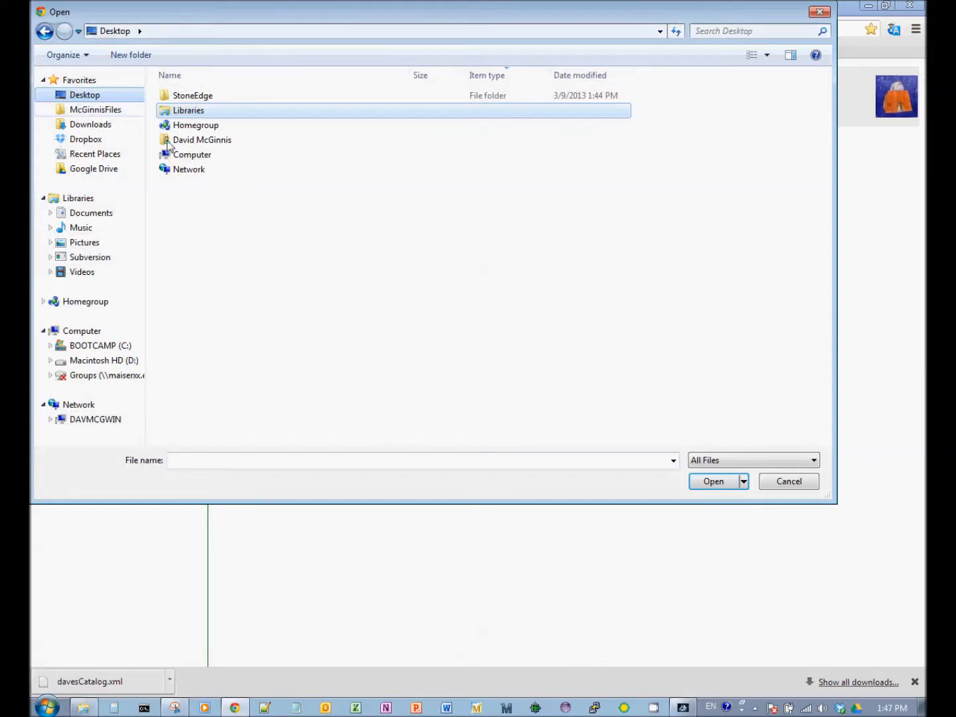
double_click(183, 98)
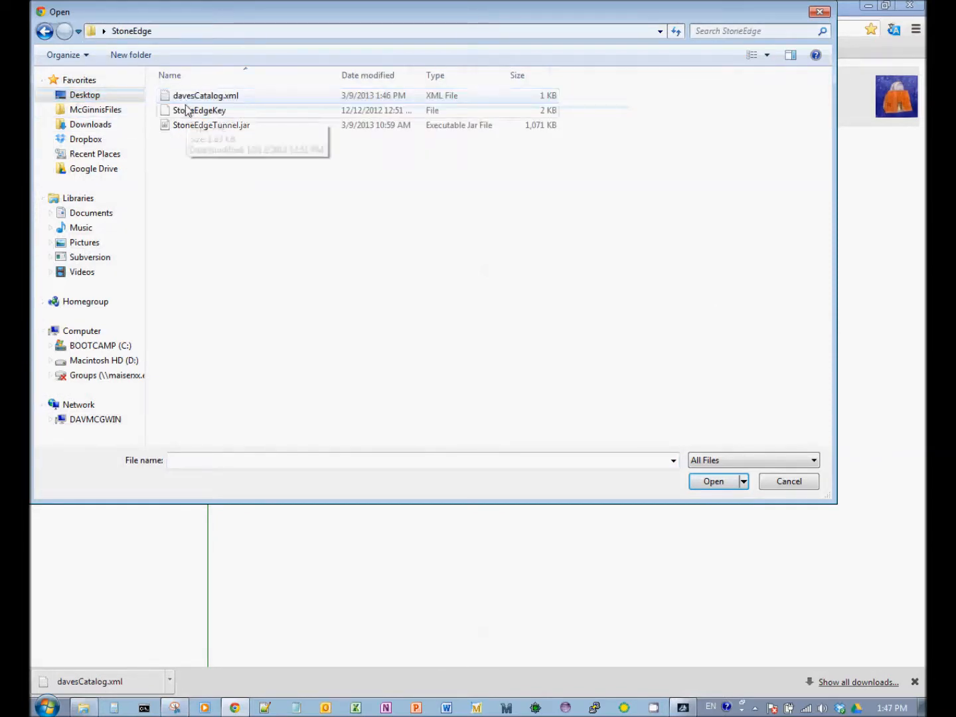
double_click(183, 98)
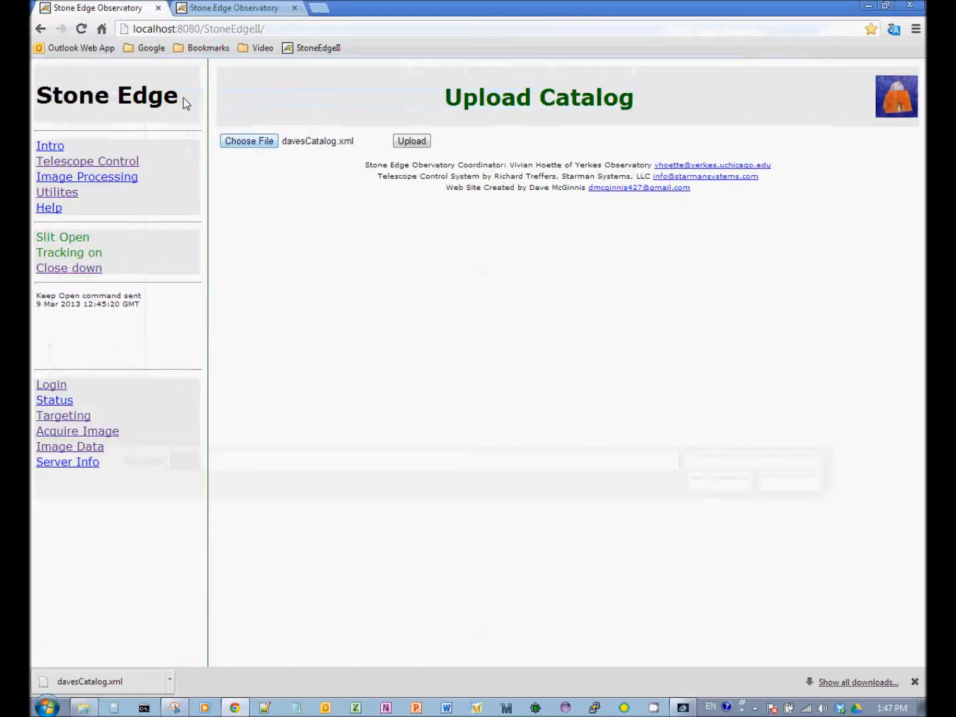
click(410, 141)
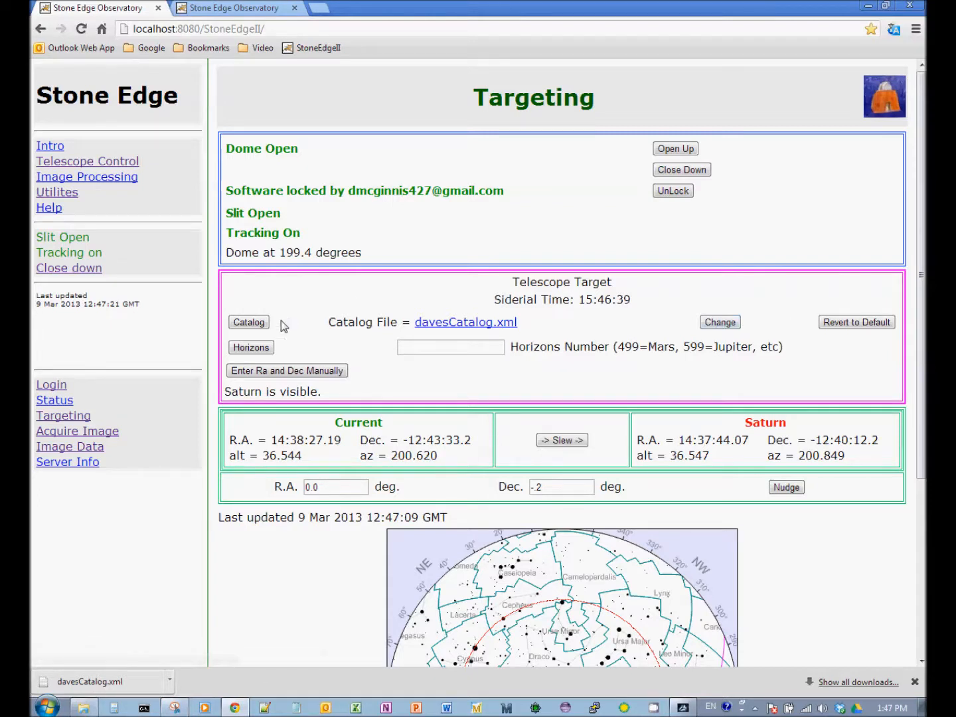
click(247, 323)
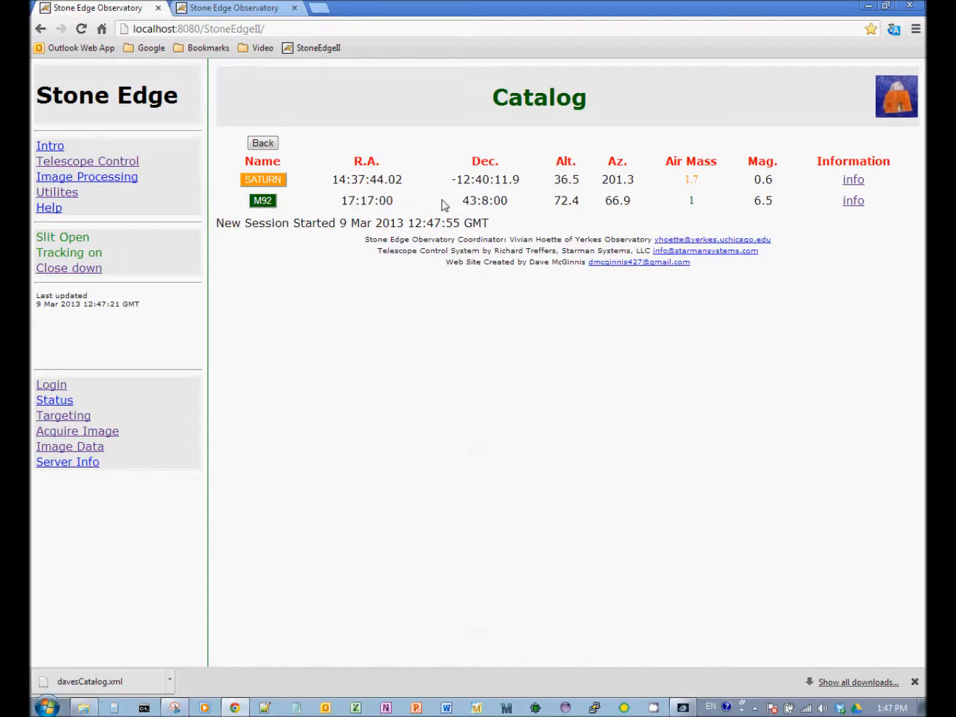
click(263, 144)
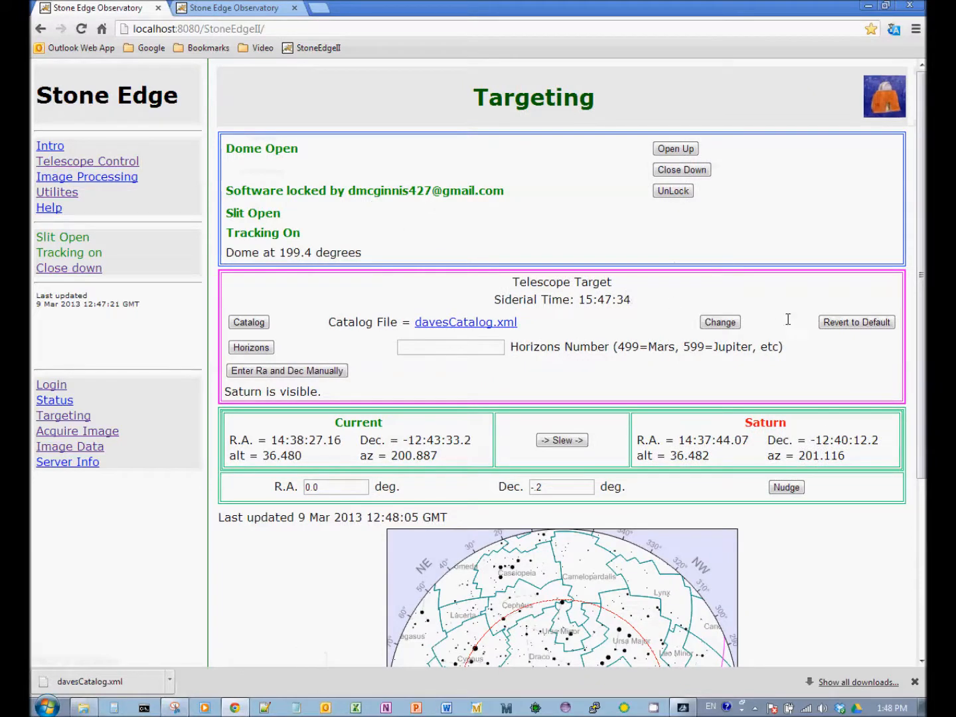
Revert the telescope's catalog file to the default and review the default target list.
click(847, 326)
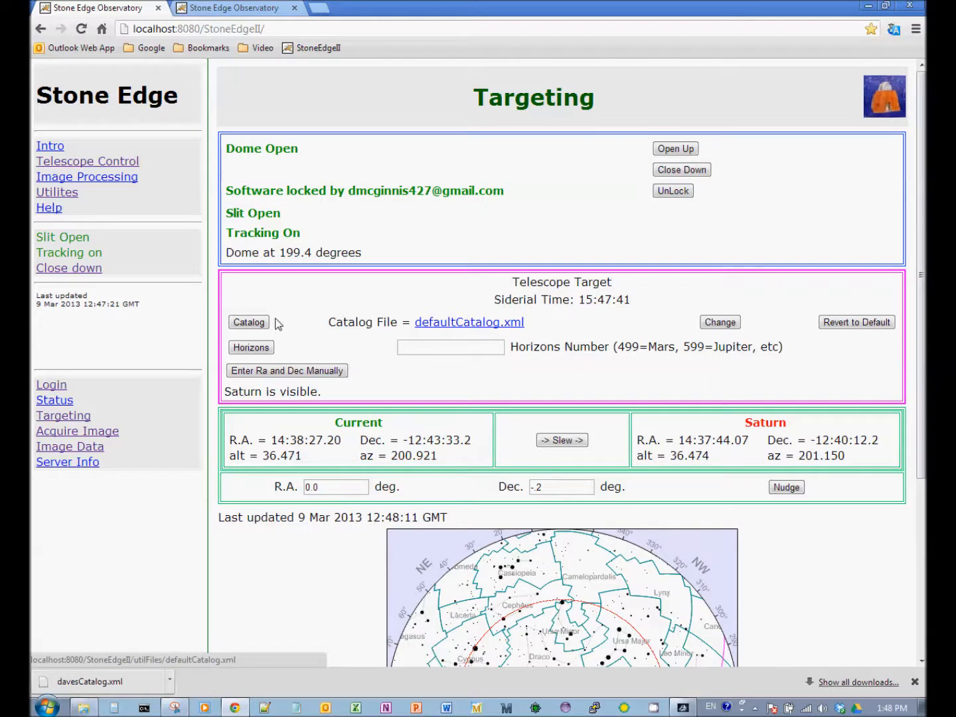
click(249, 322)
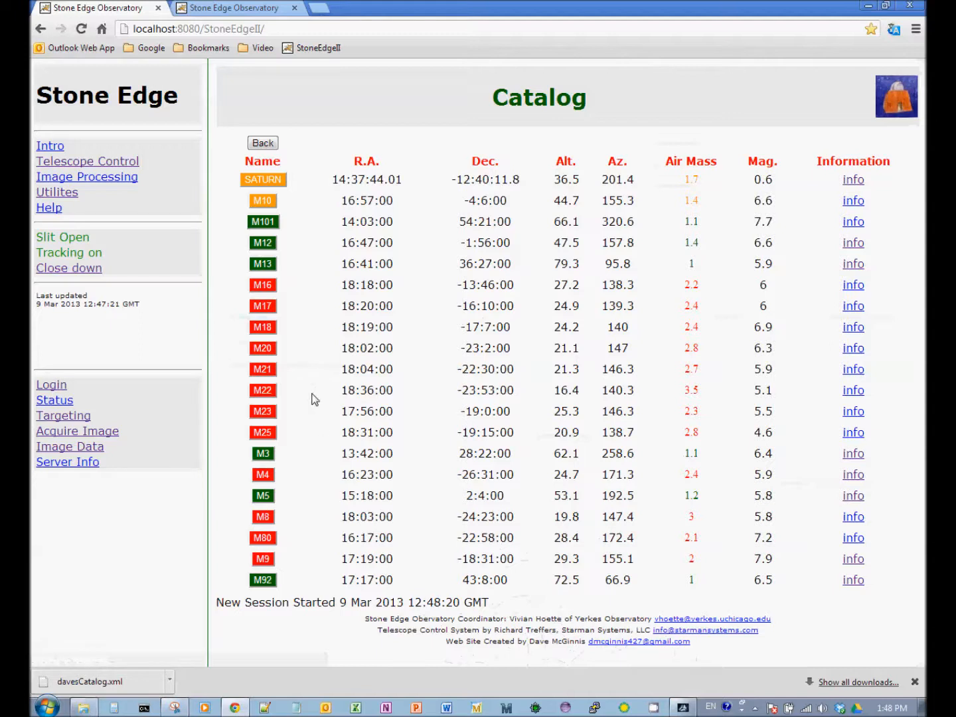
click(262, 146)
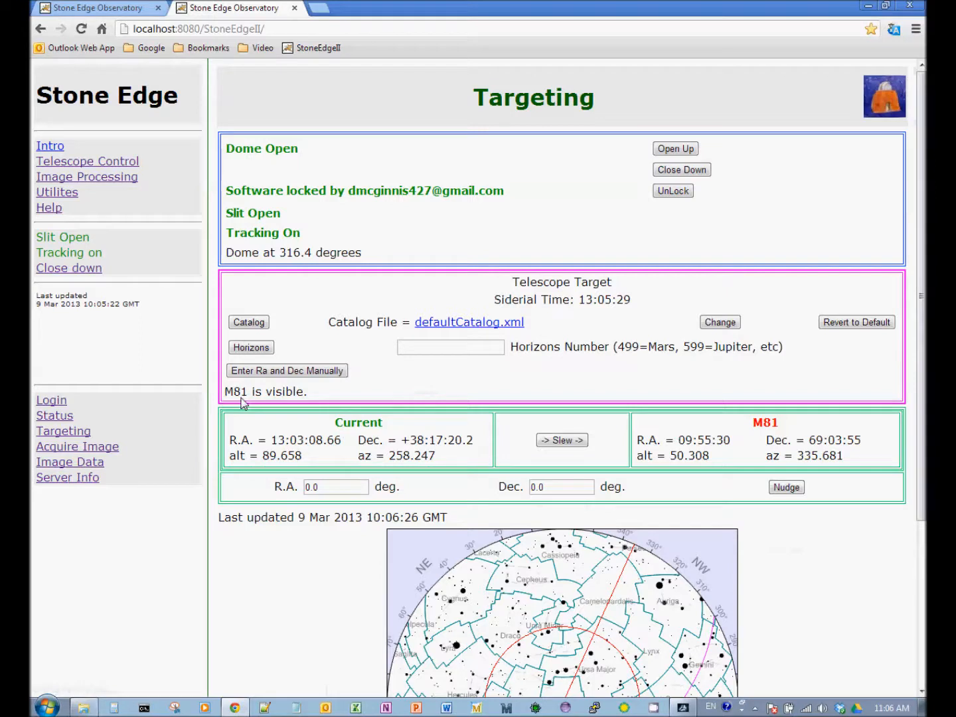
Slew the telescope to M81 and check its movement in the dome camera view.
click(566, 441)
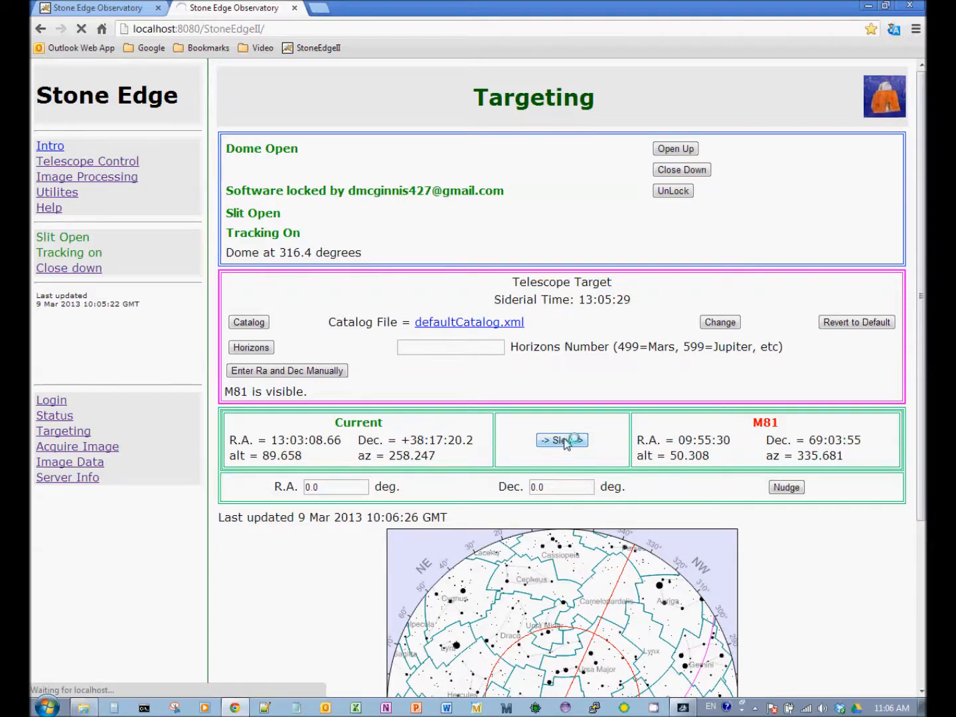
click(106, 8)
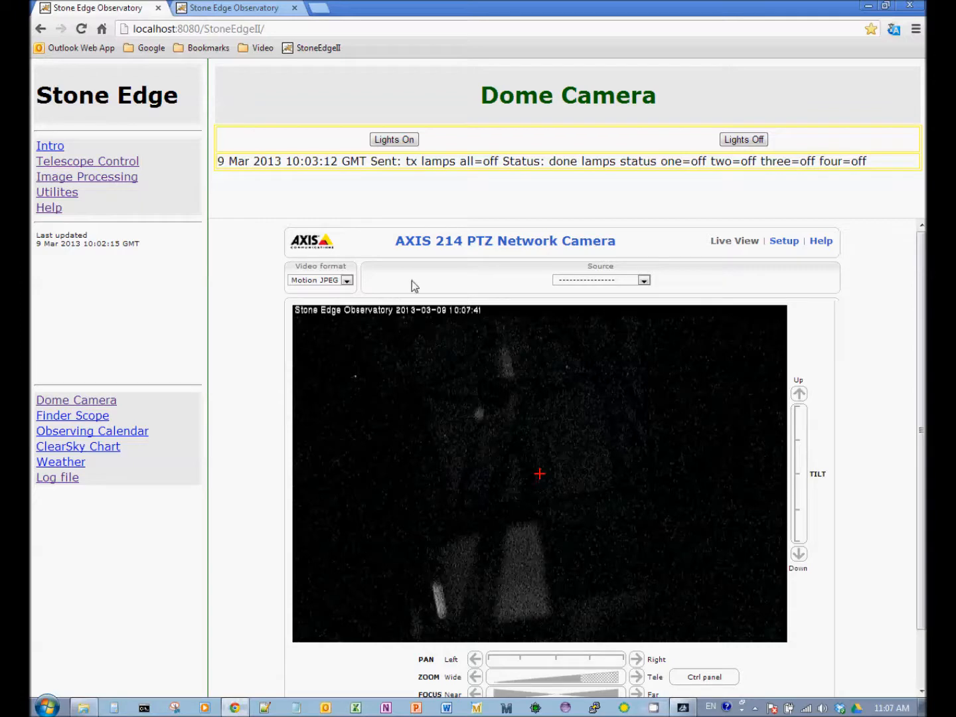
click(264, 9)
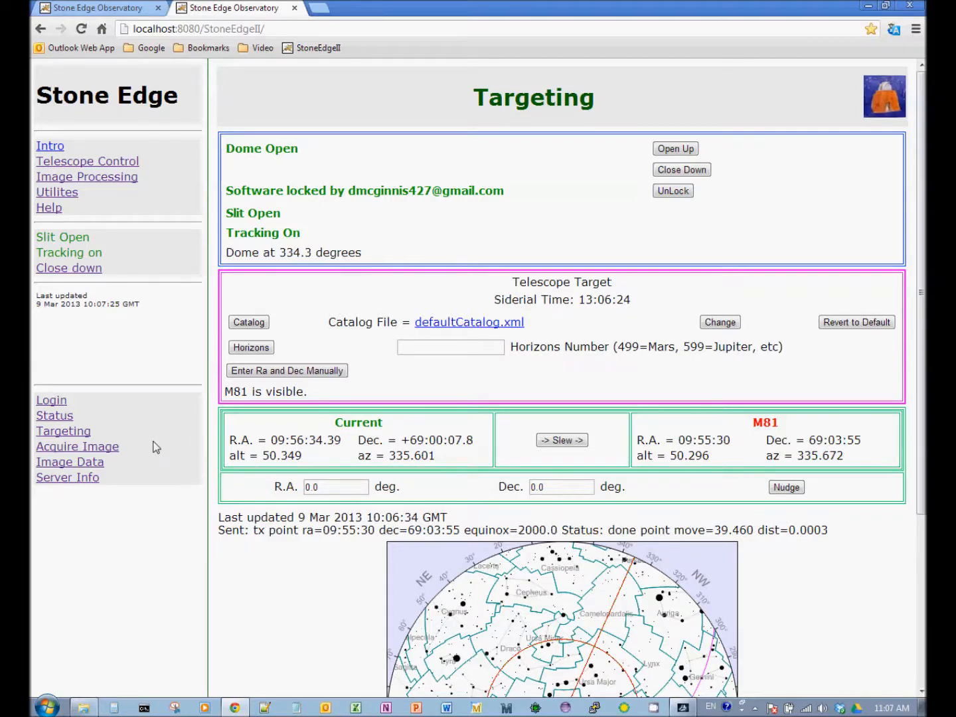
Set the shutter time to 100 on the Acquire Image page and take an image of M81.
click(61, 451)
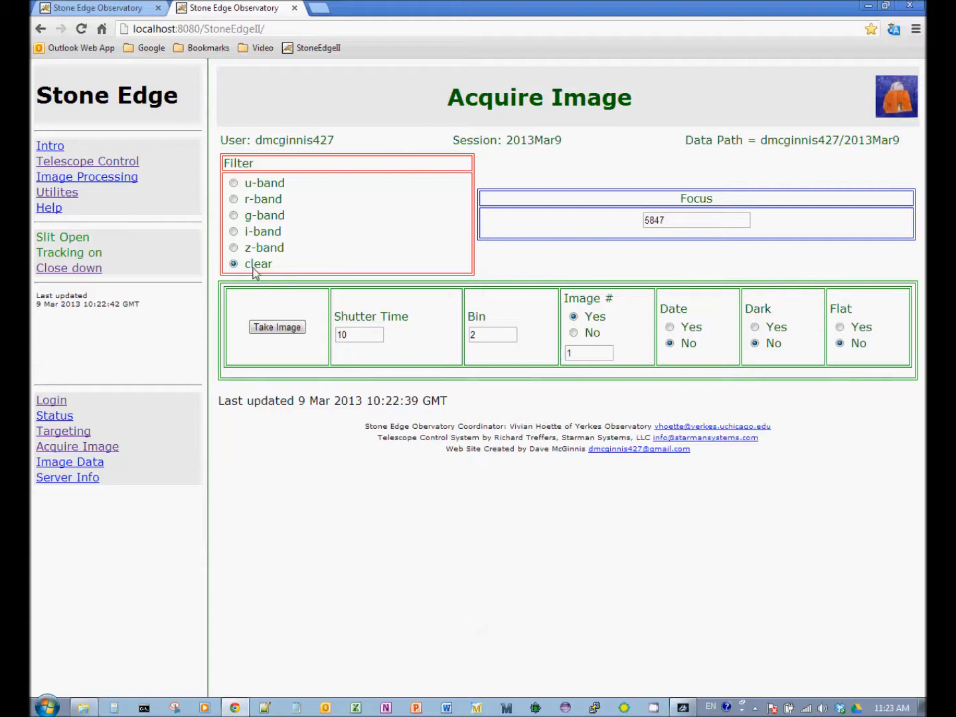
click(353, 336)
click(352, 336)
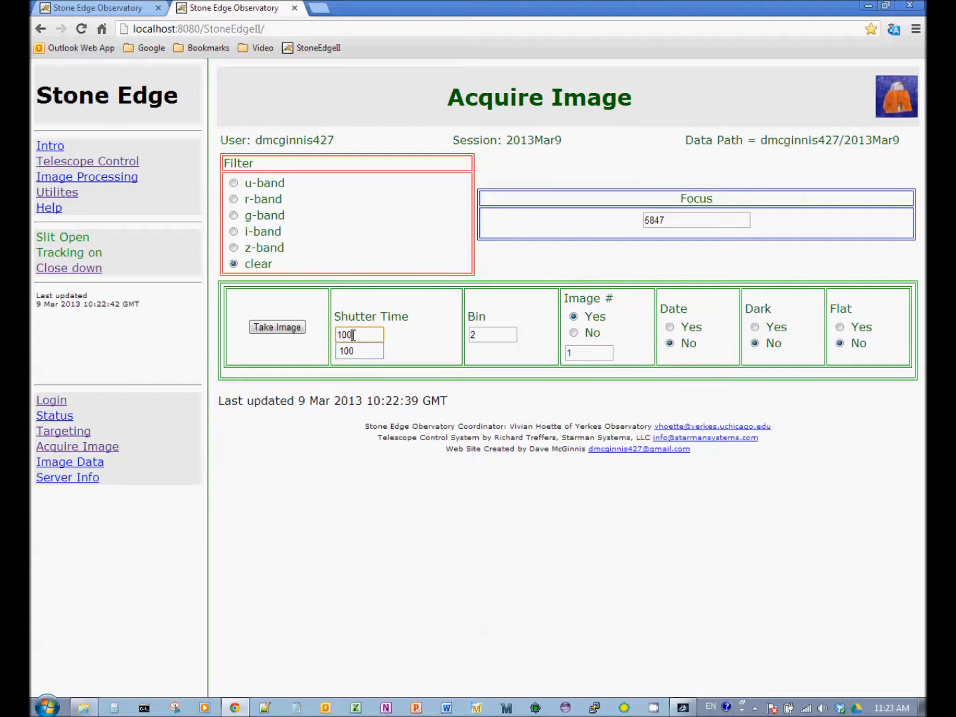
text(0)
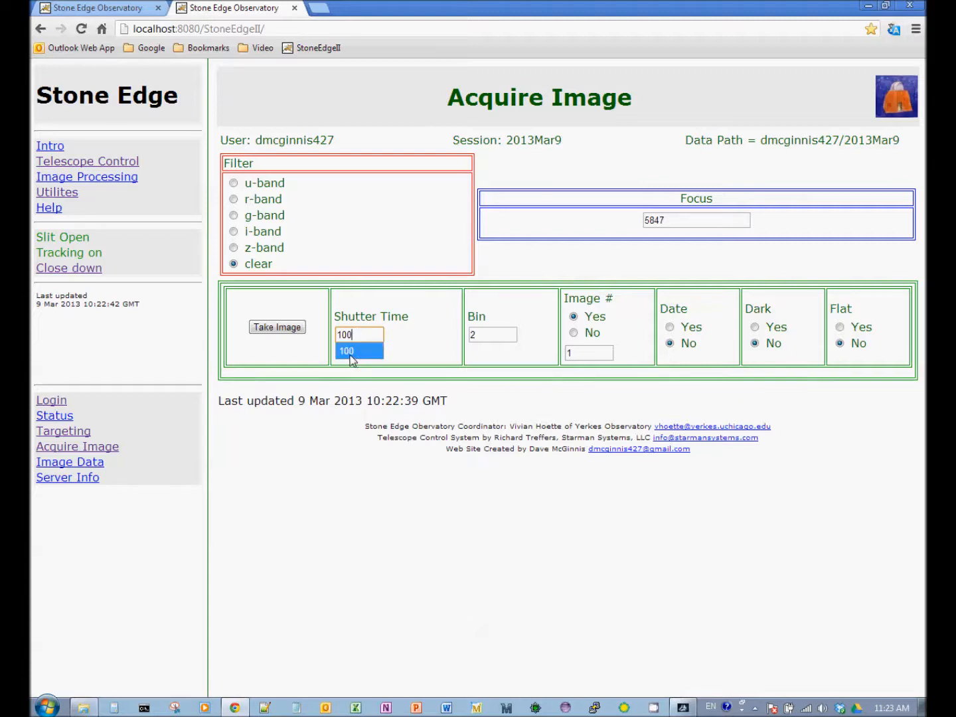
click(351, 352)
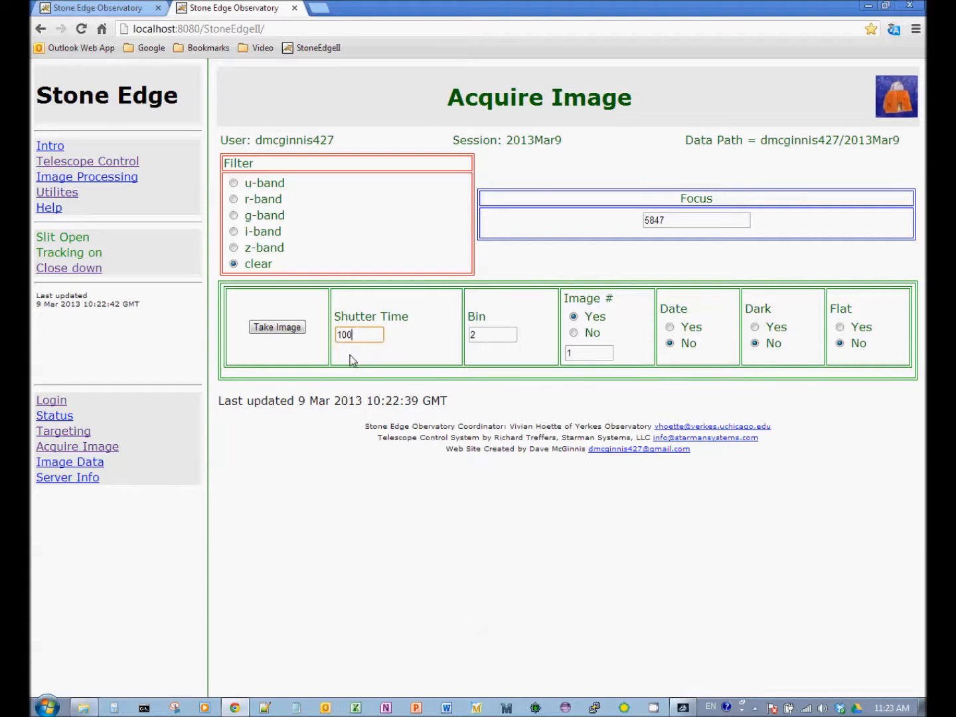
click(280, 330)
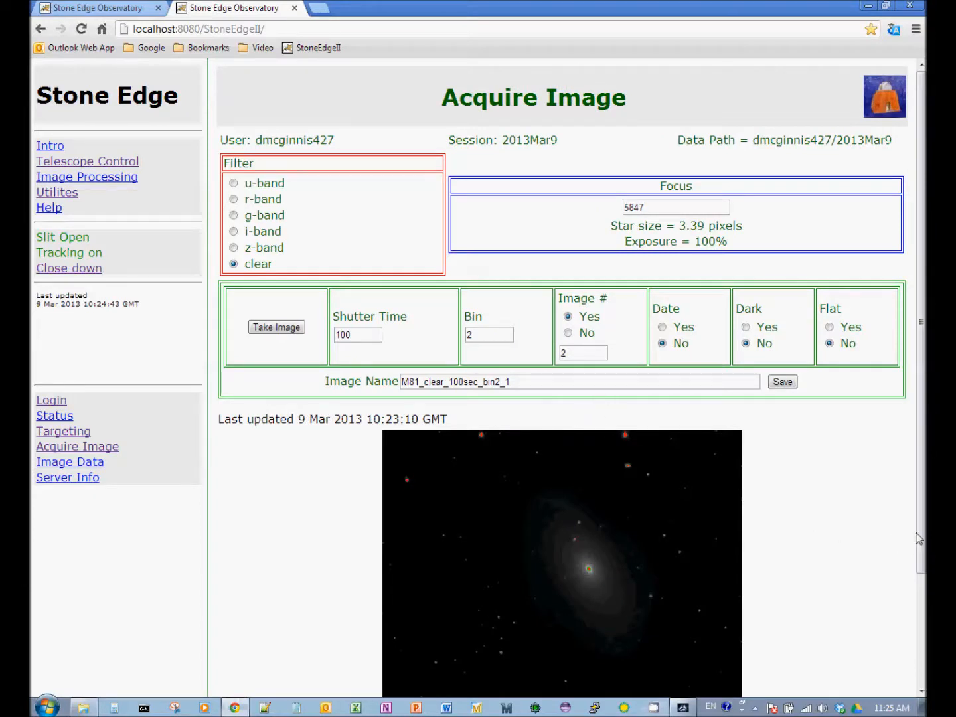
Inspect the acquired M81 image and its exposure details, and save it as M81_clear_100sec_bin2_1.
mouse_move(924, 546)
mouse_down()
mouse_move(917, 658)
mouse_move(916, 562)
mouse_up()
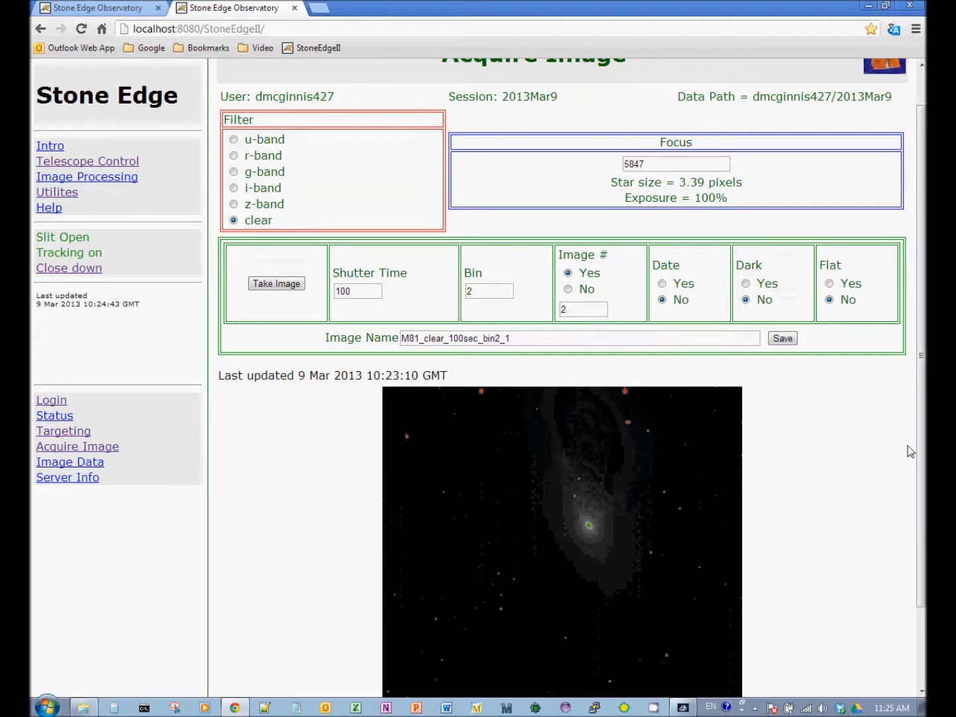
drag(920, 458, 917, 561)
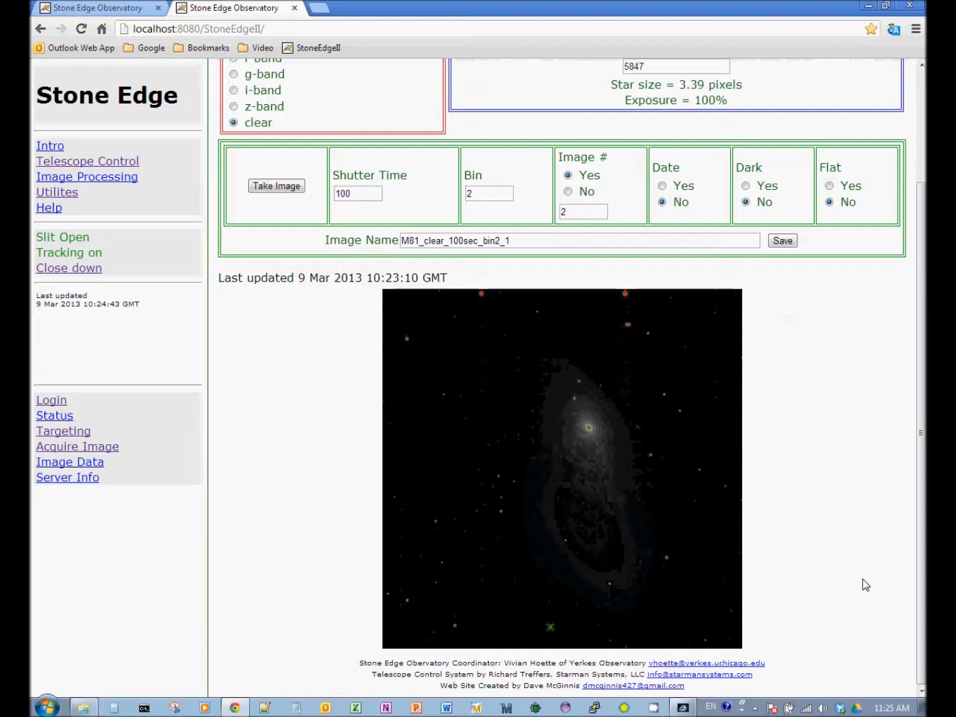
drag(921, 518, 908, 429)
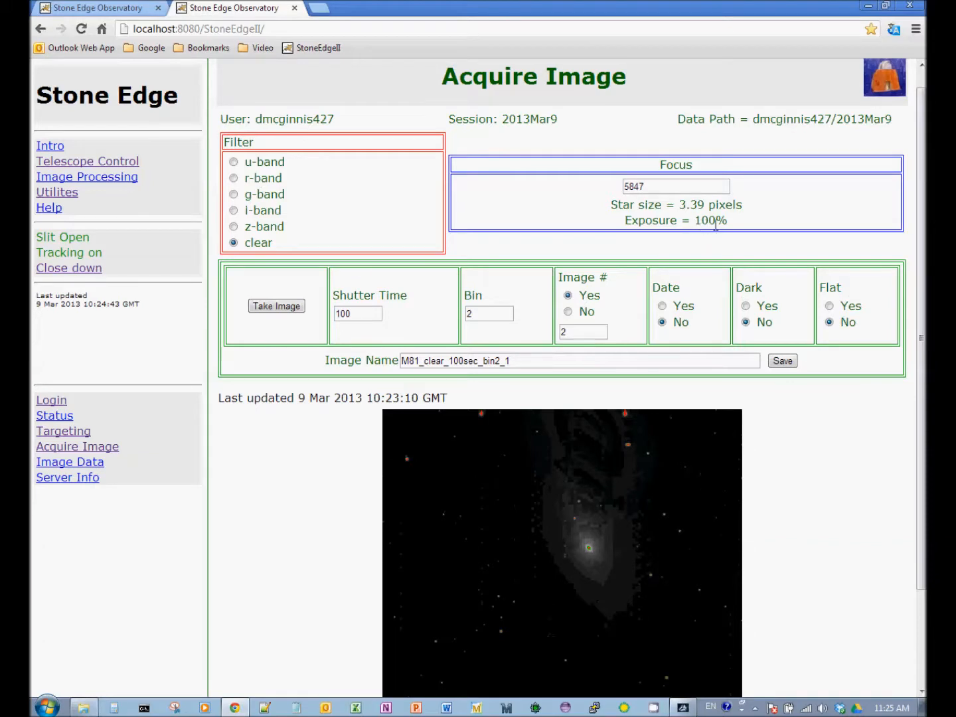
drag(922, 310, 922, 405)
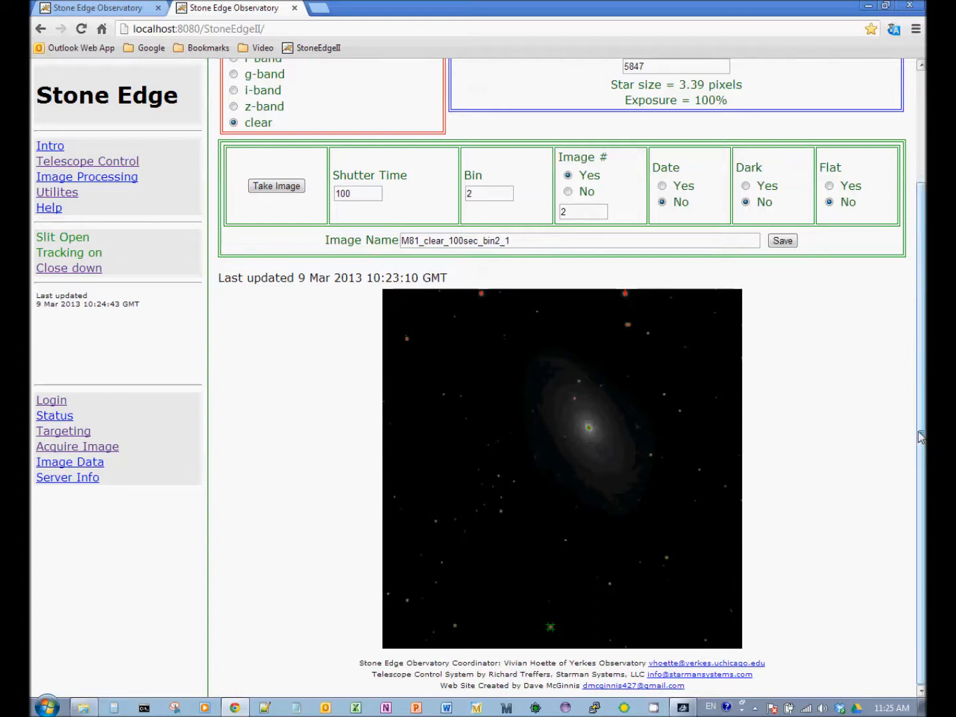
drag(923, 435, 923, 311)
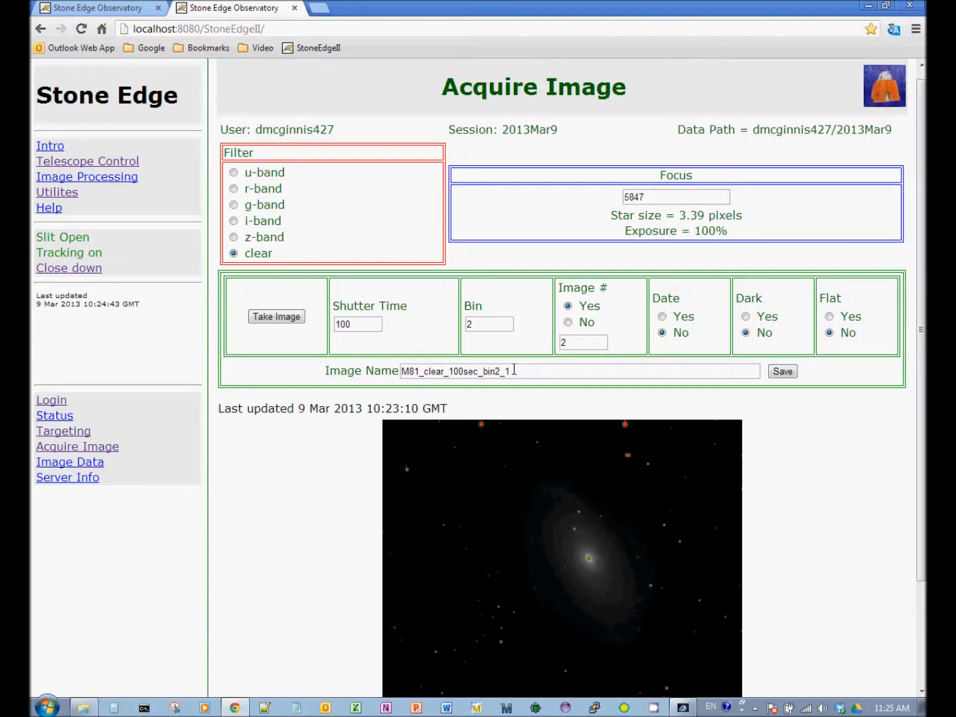
drag(923, 410, 925, 382)
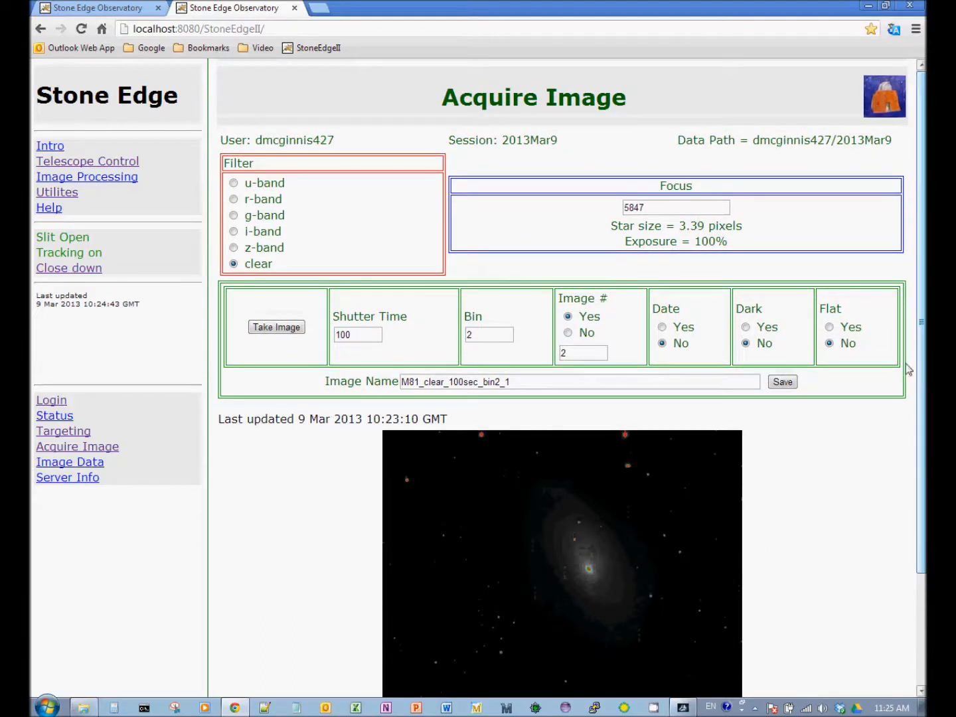
click(787, 385)
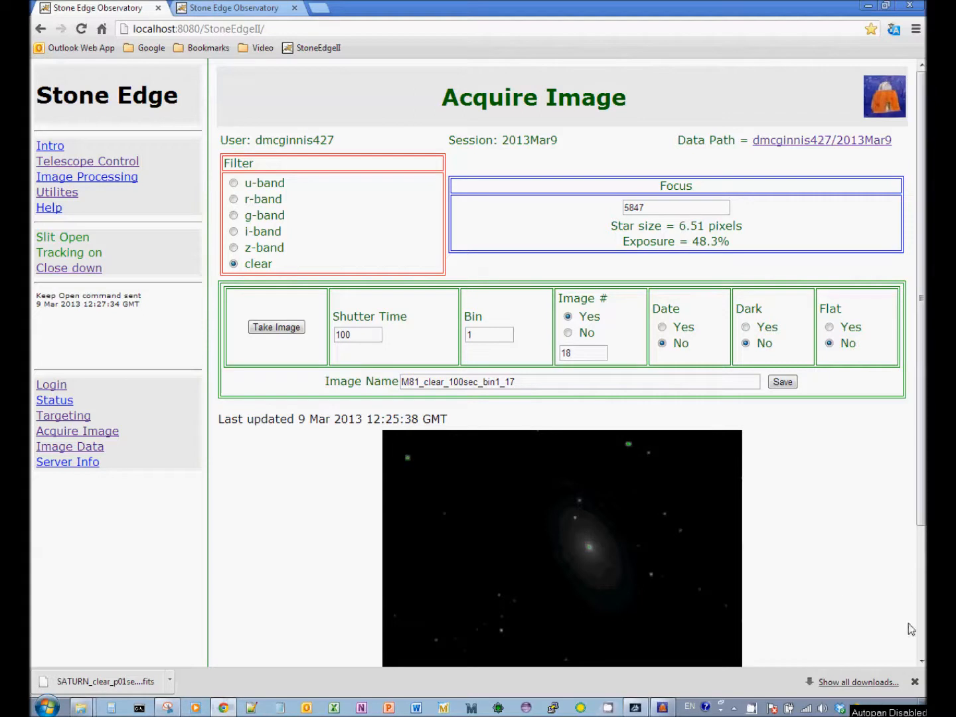
Examine the full M81 image, and nudge the telescope by 0.1 degrees in declination on the Targeting page.
click(922, 659)
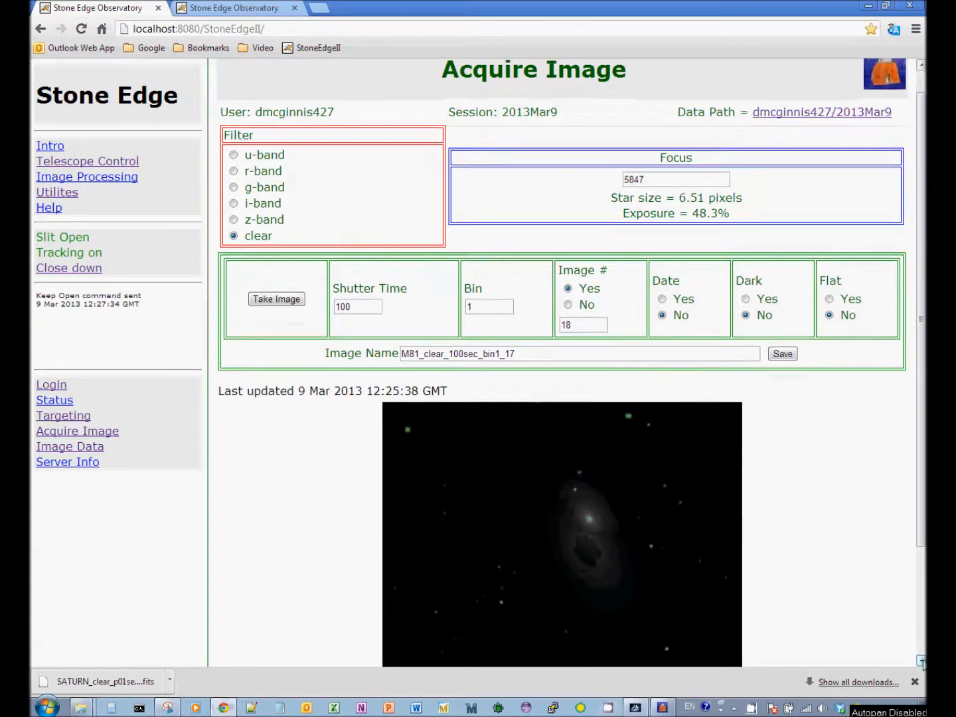
click(921, 661)
click(921, 660)
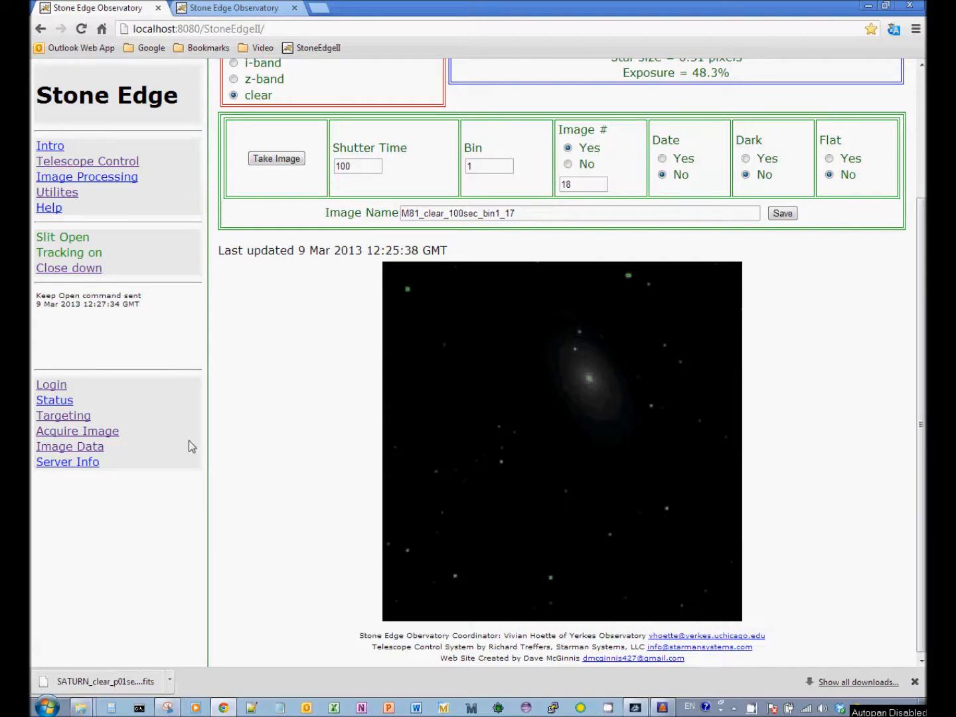
click(73, 418)
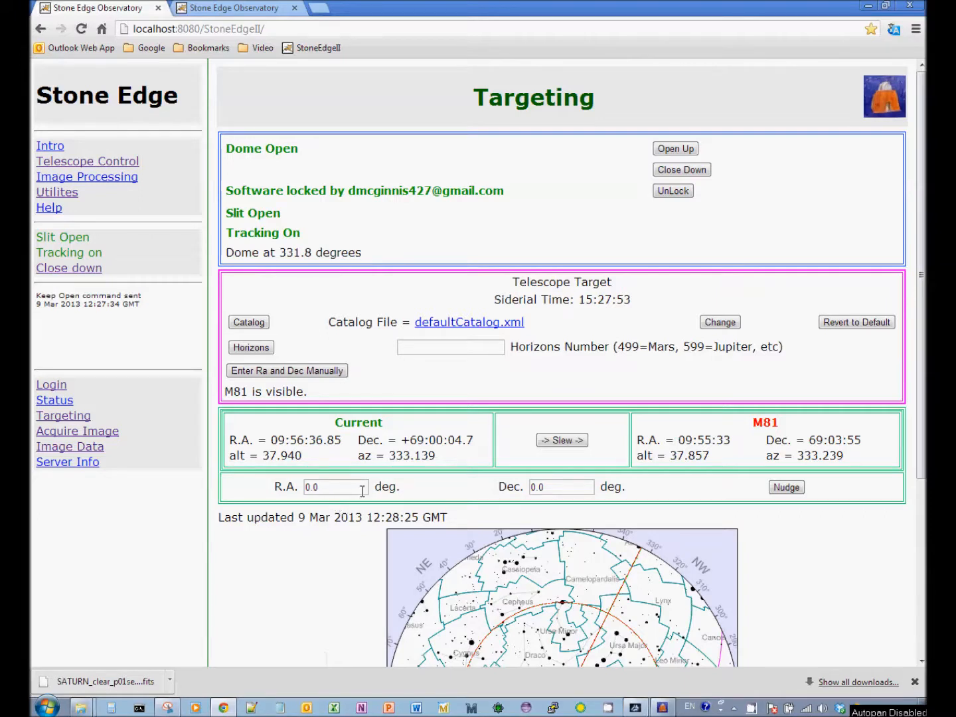
click(552, 487)
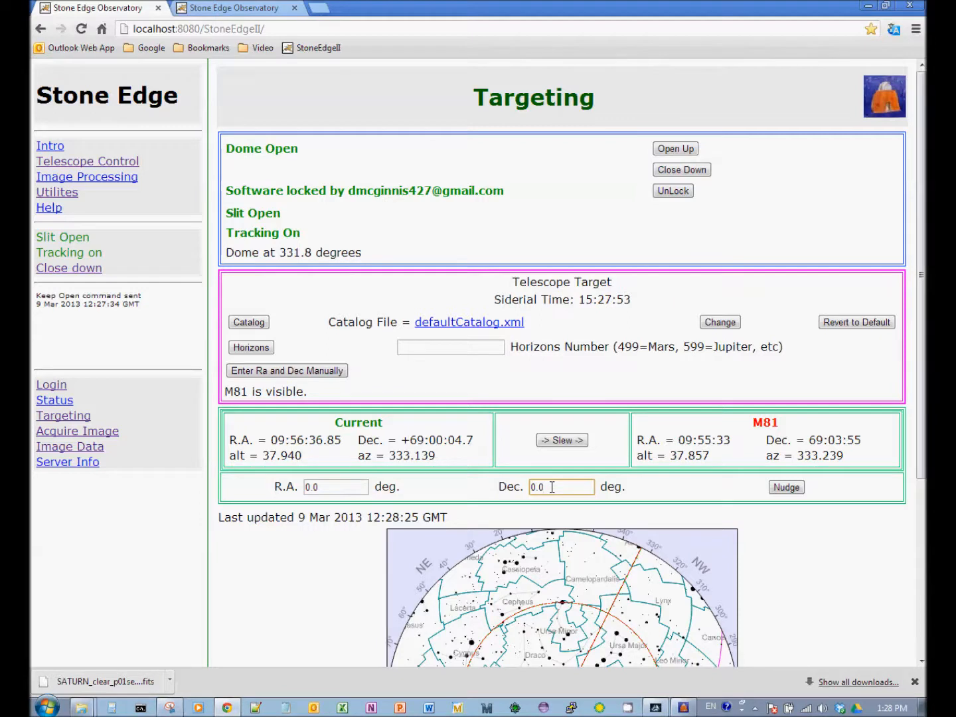
key(BackSpace)
text(1)
click(675, 498)
click(787, 487)
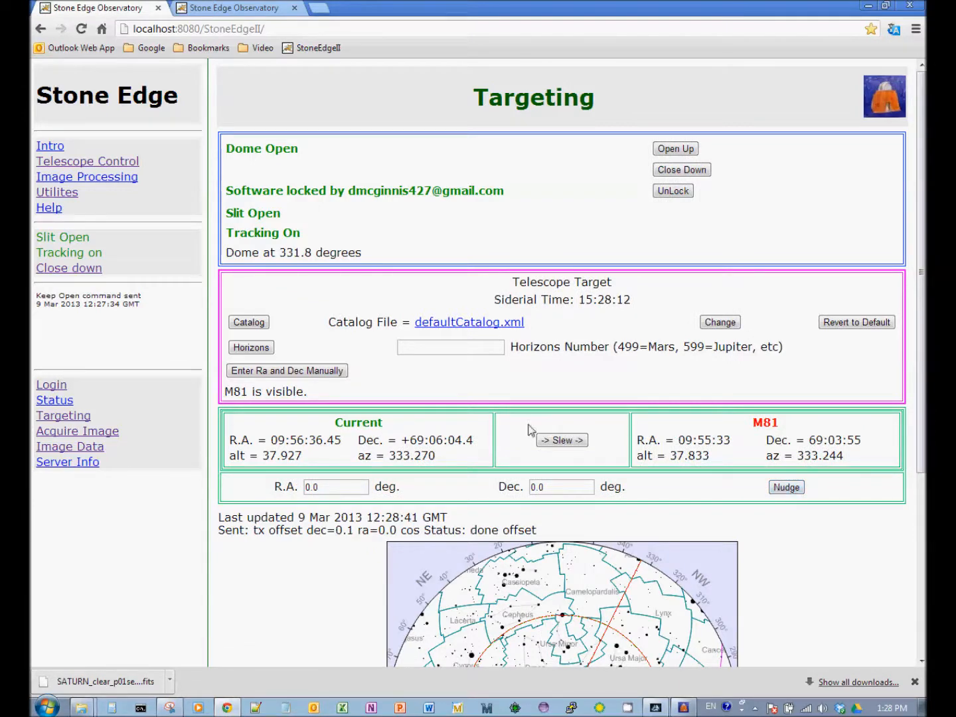
Take a new 100-second clear-filter image of M81 on the Acquire Image page and examine the galaxy's position in it.
click(84, 433)
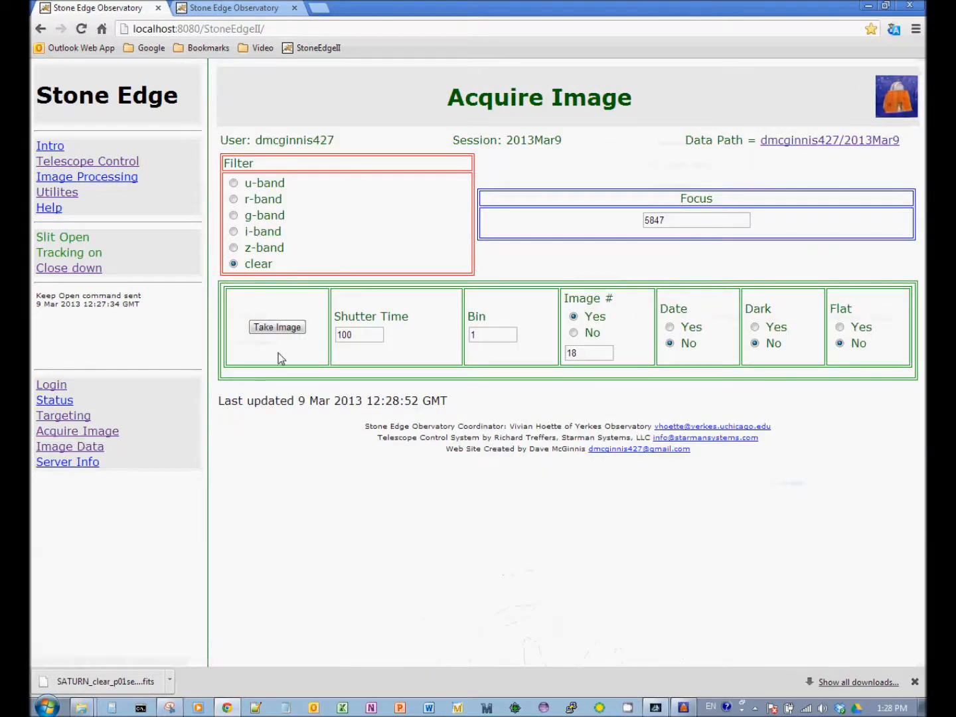
click(289, 327)
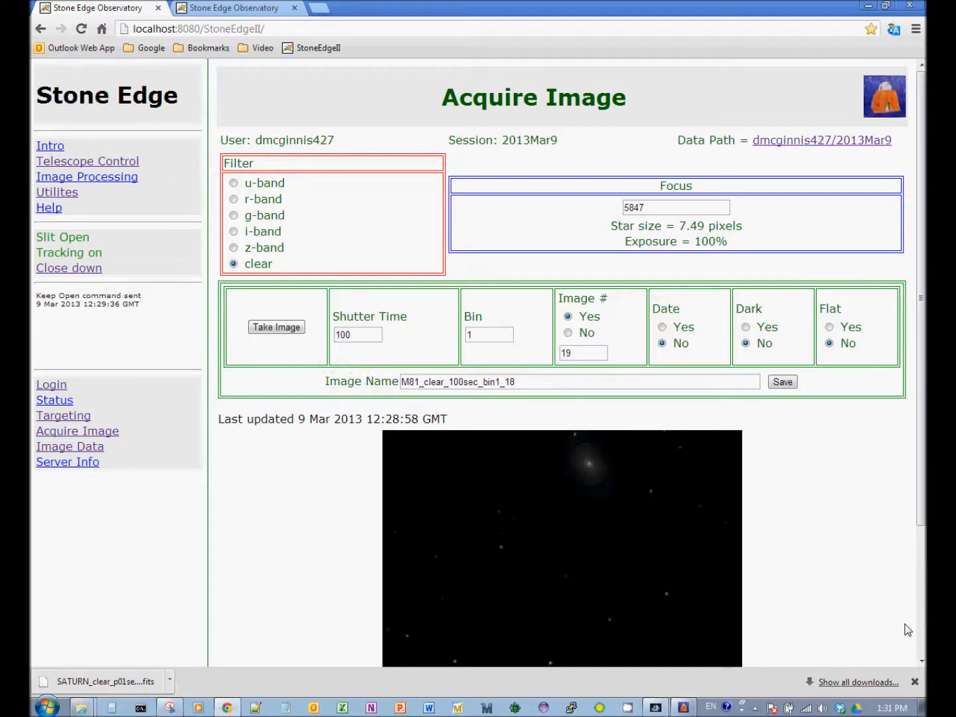
click(922, 662)
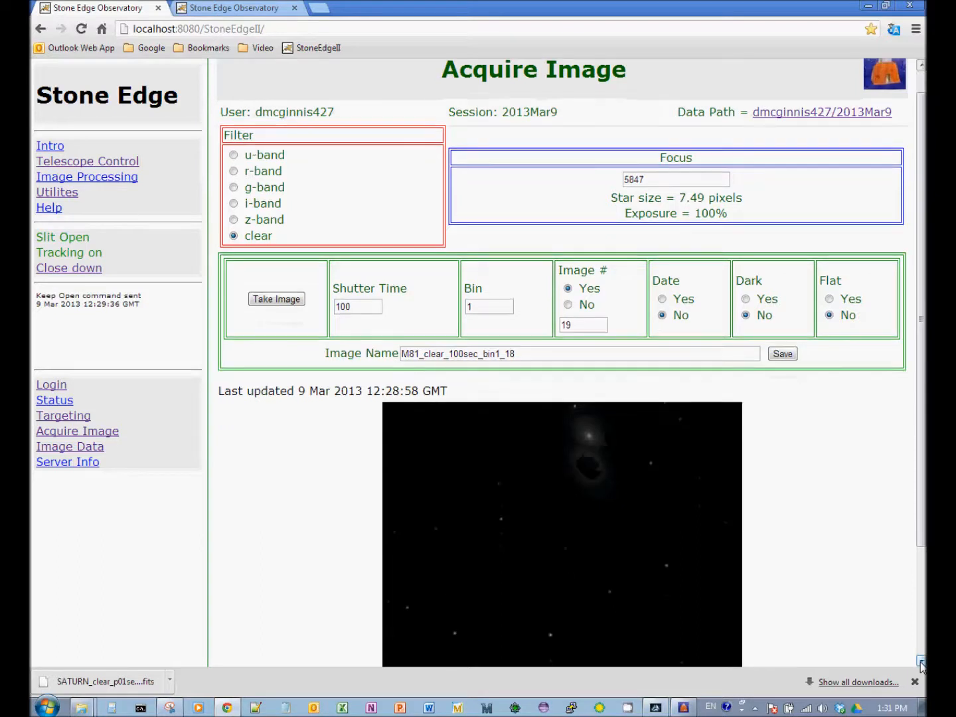
click(922, 662)
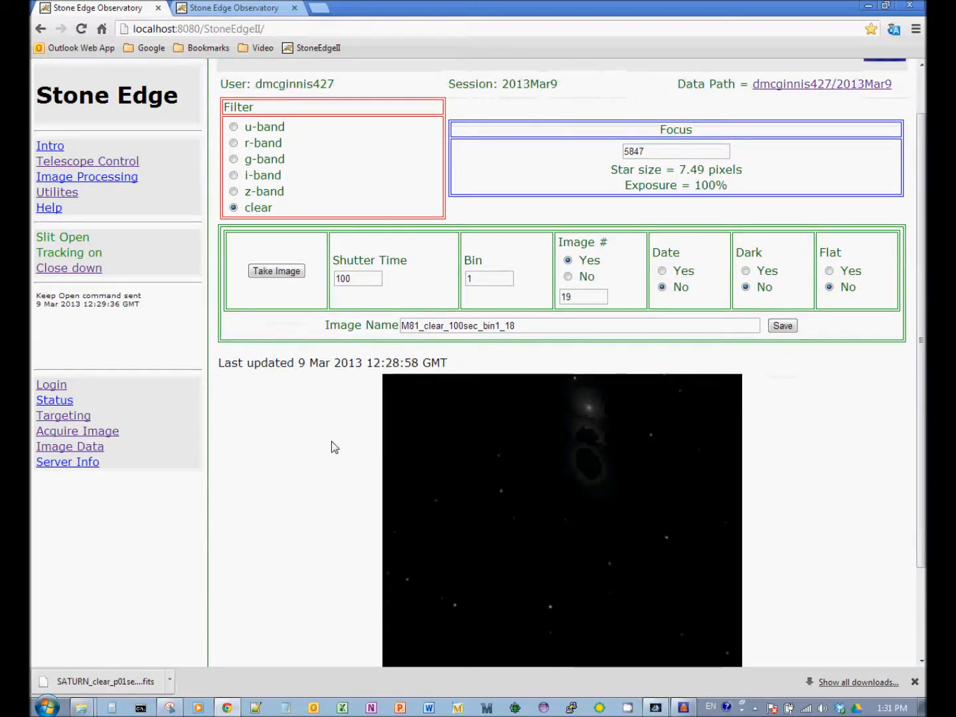
Nudge the telescope by -.2 degrees in declination on the Targeting page.
click(71, 421)
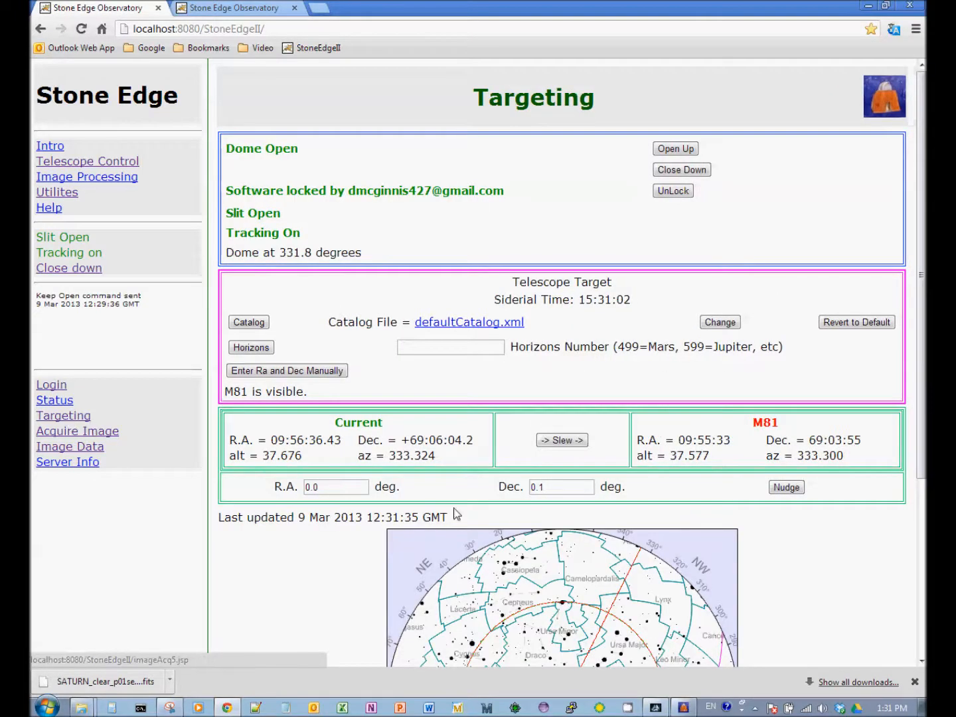
drag(552, 486, 531, 492)
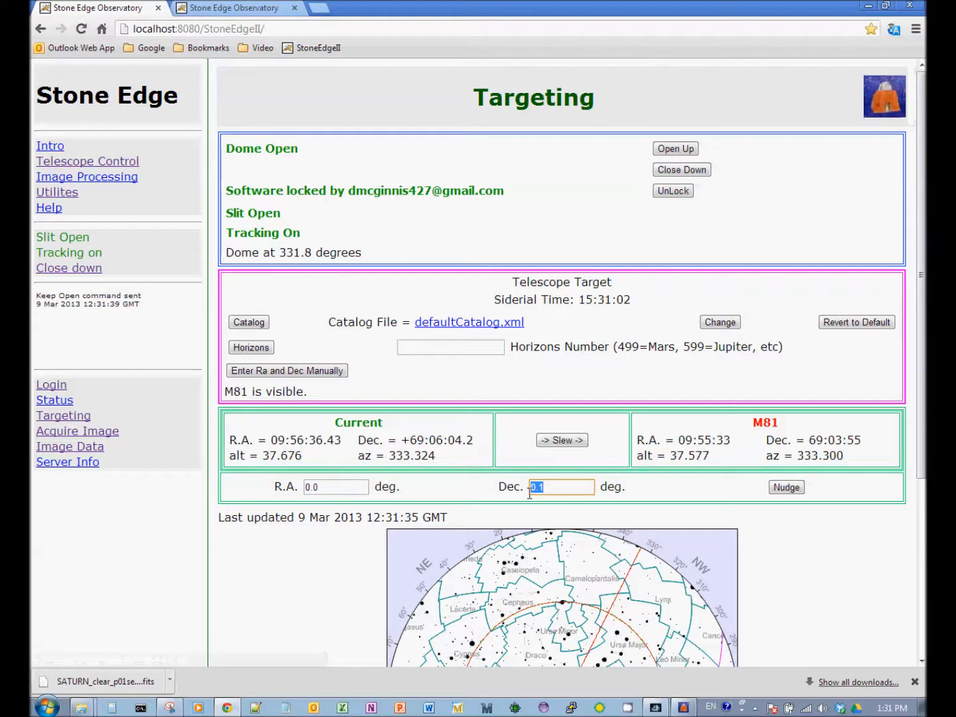
key(BackSpace)
text(-2)
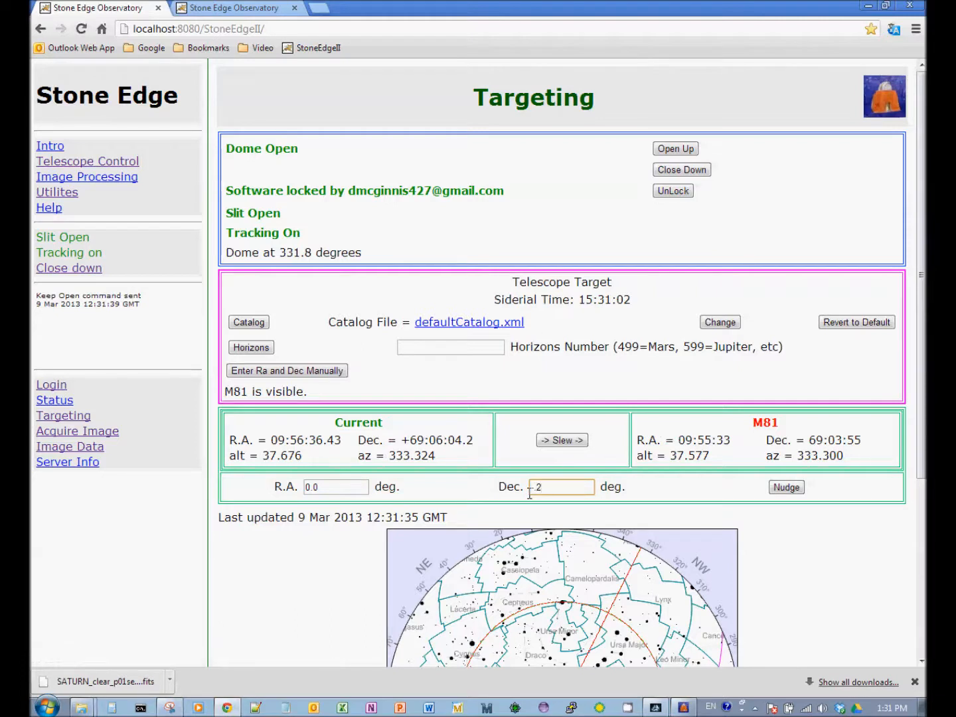
click(788, 489)
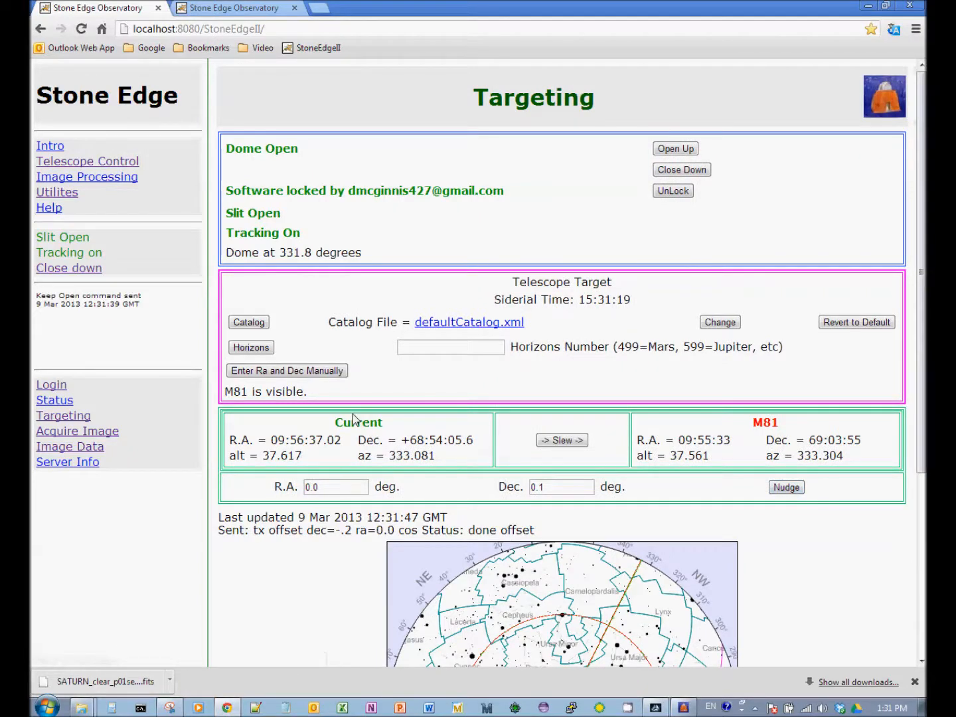
Take another 100-second clear-filter image of M81 after the negative declination nudge and inspect the whole frame.
click(71, 433)
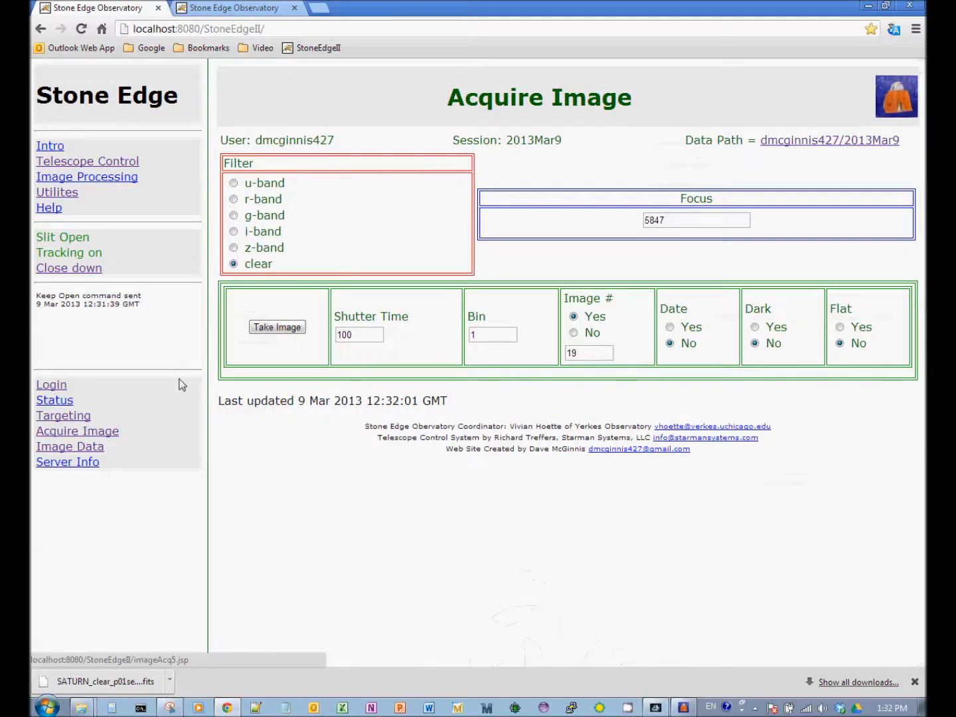
click(293, 330)
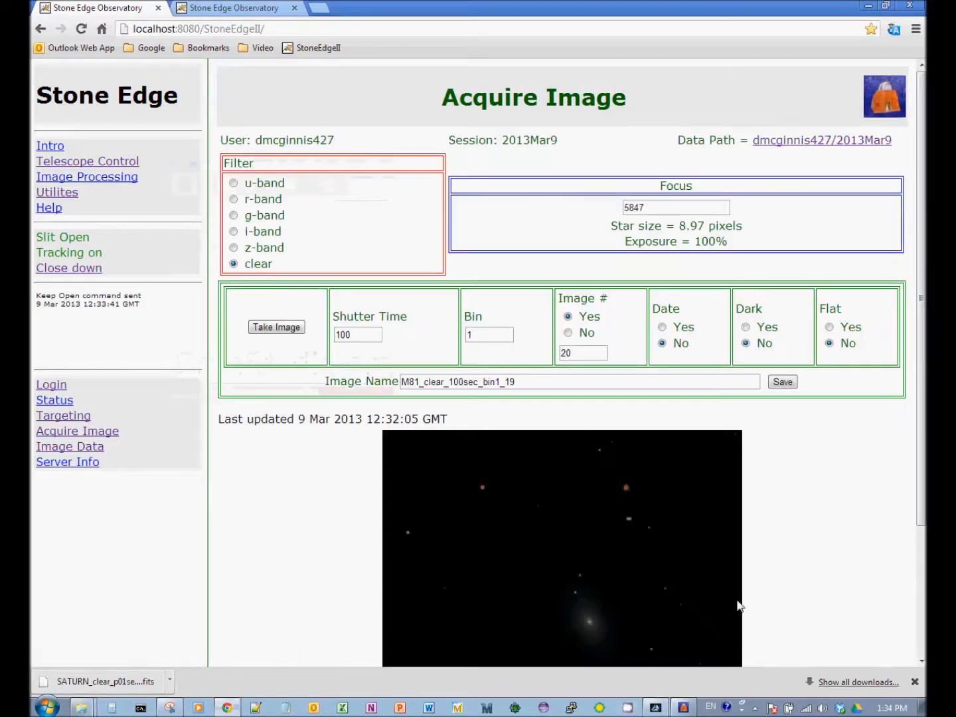
drag(924, 435, 922, 530)
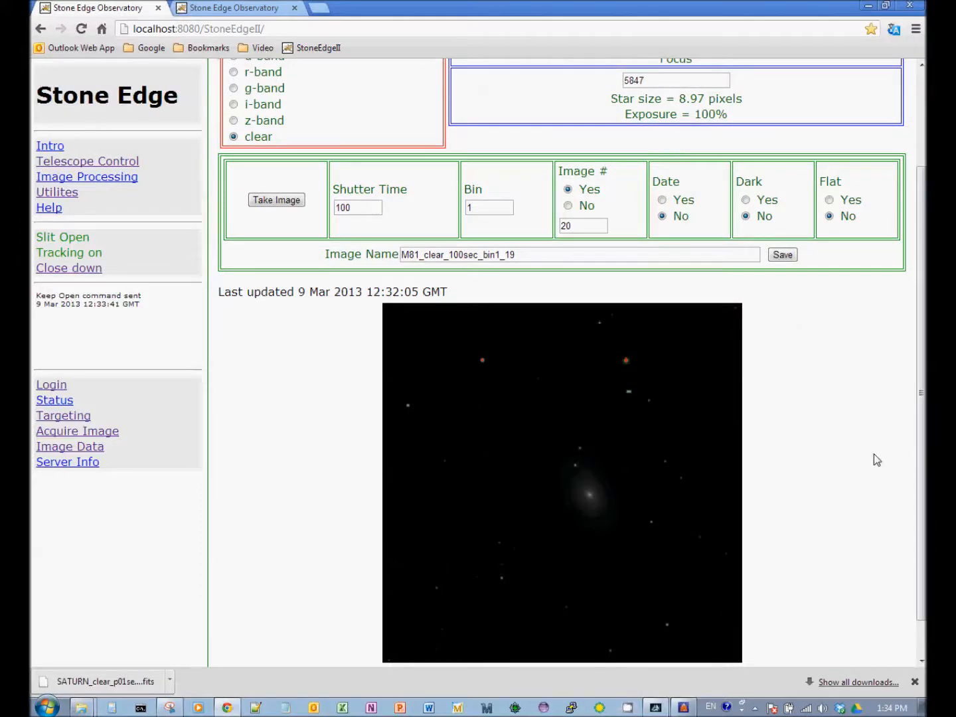
drag(922, 460, 921, 375)
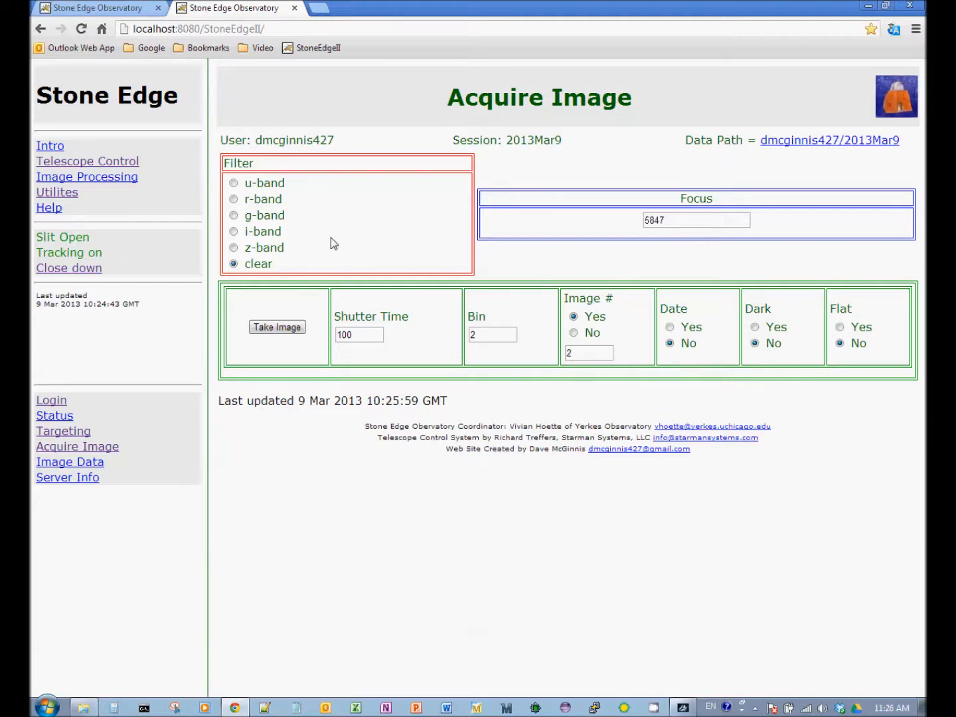
Take an image of M81 with the r-band filter and save it as M81_r-band_100sec_bin2_2.
click(234, 201)
click(282, 326)
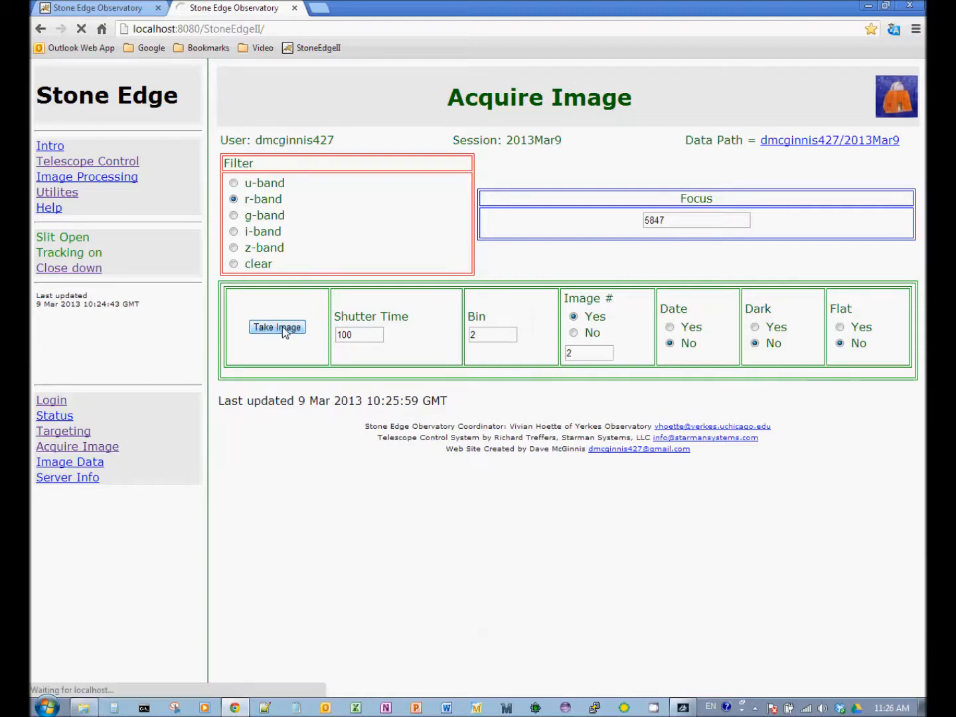
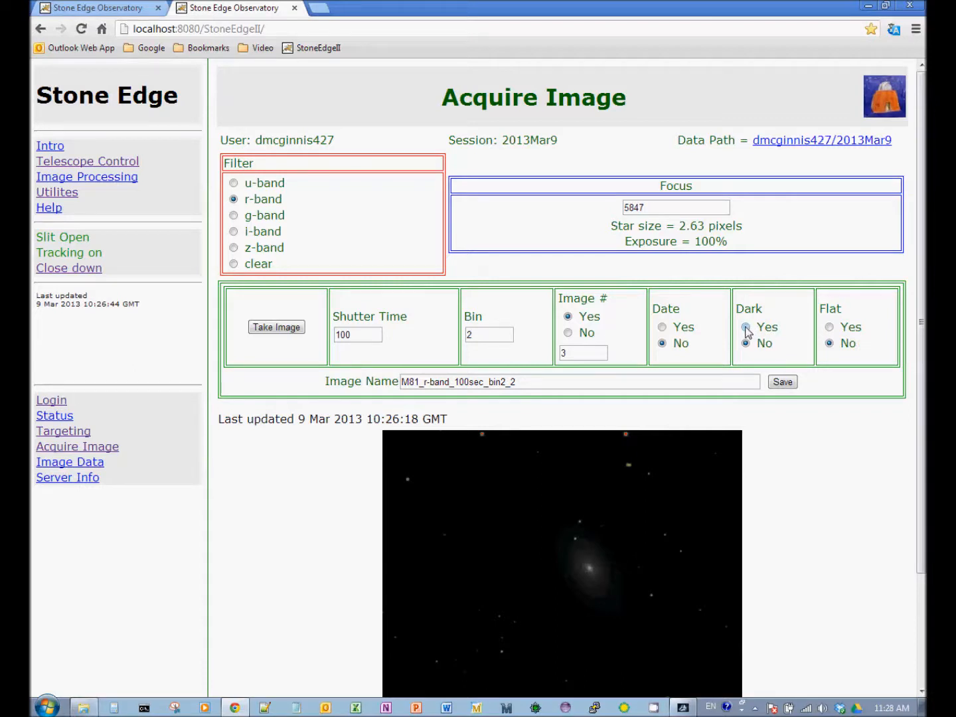
click(781, 384)
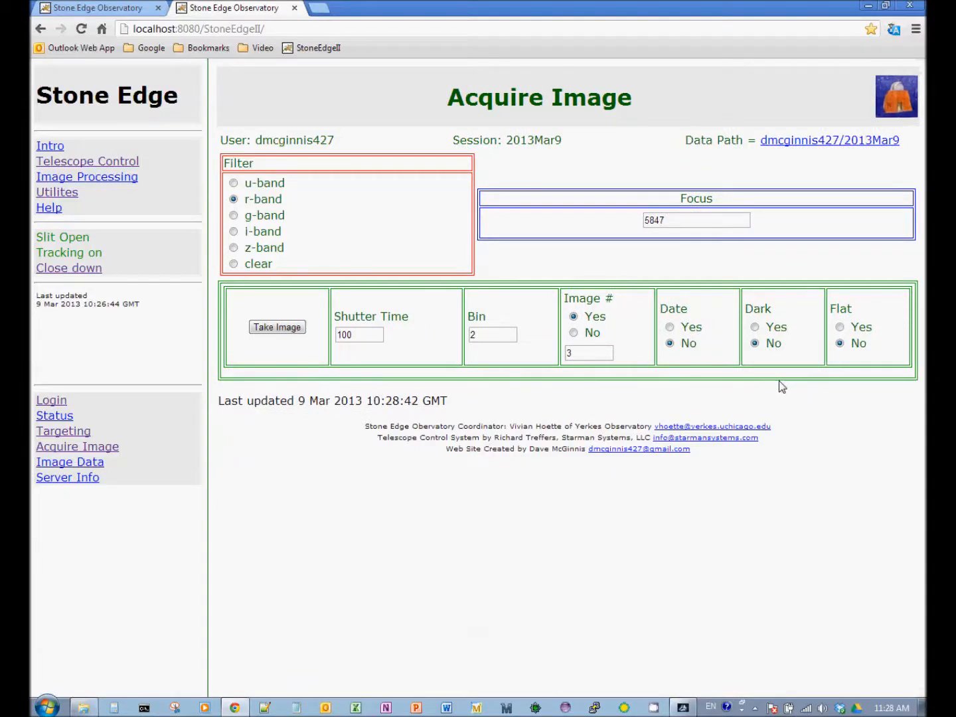
Enable the Dark option, take a dark frame, and save it as dark_M81_r-band_100sec_bin2_3.
click(755, 327)
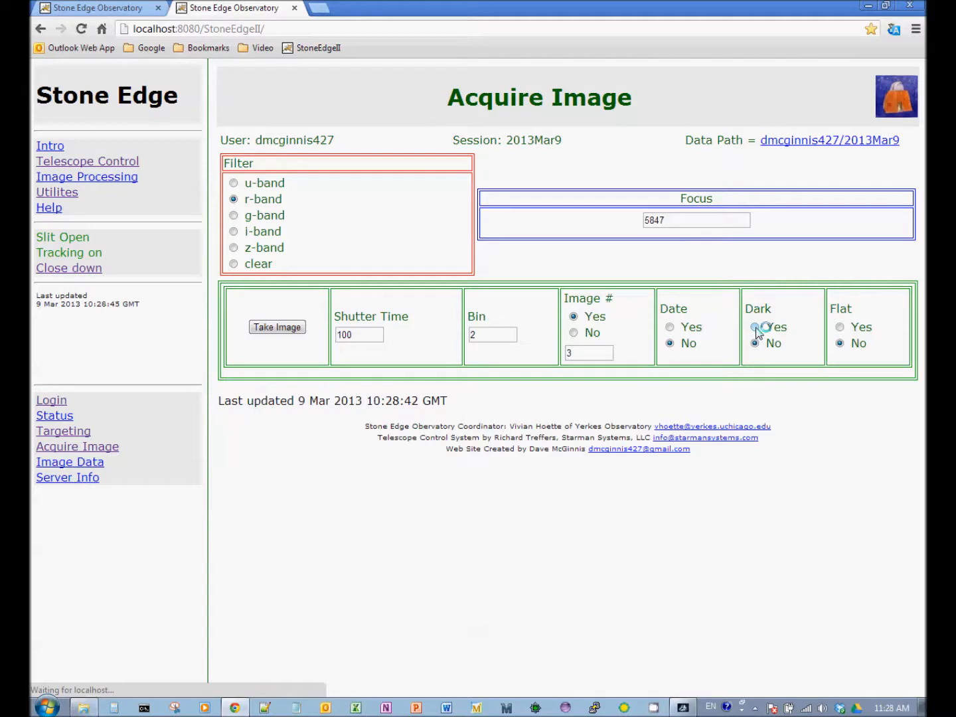
click(755, 327)
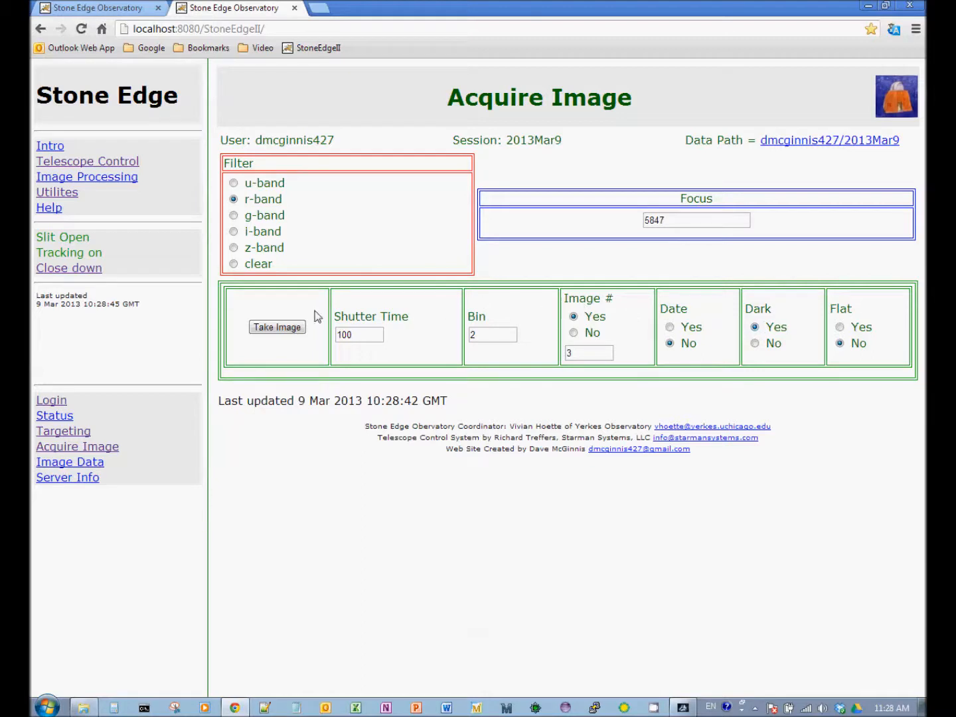
click(265, 332)
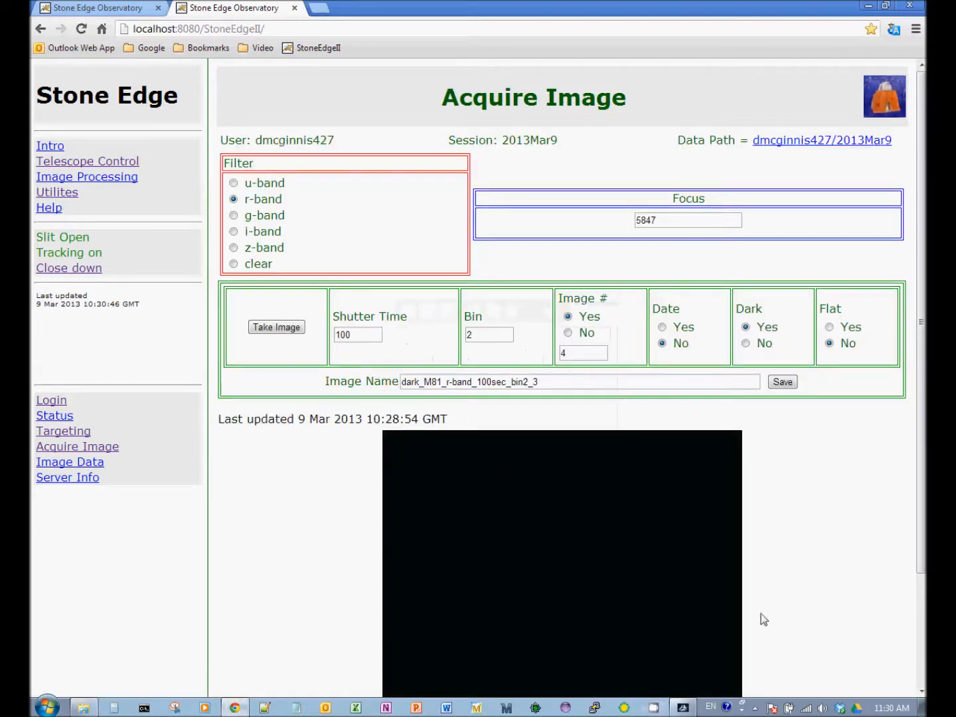
mouse_move(923, 561)
mouse_down()
mouse_move(923, 654)
mouse_move(920, 542)
mouse_up()
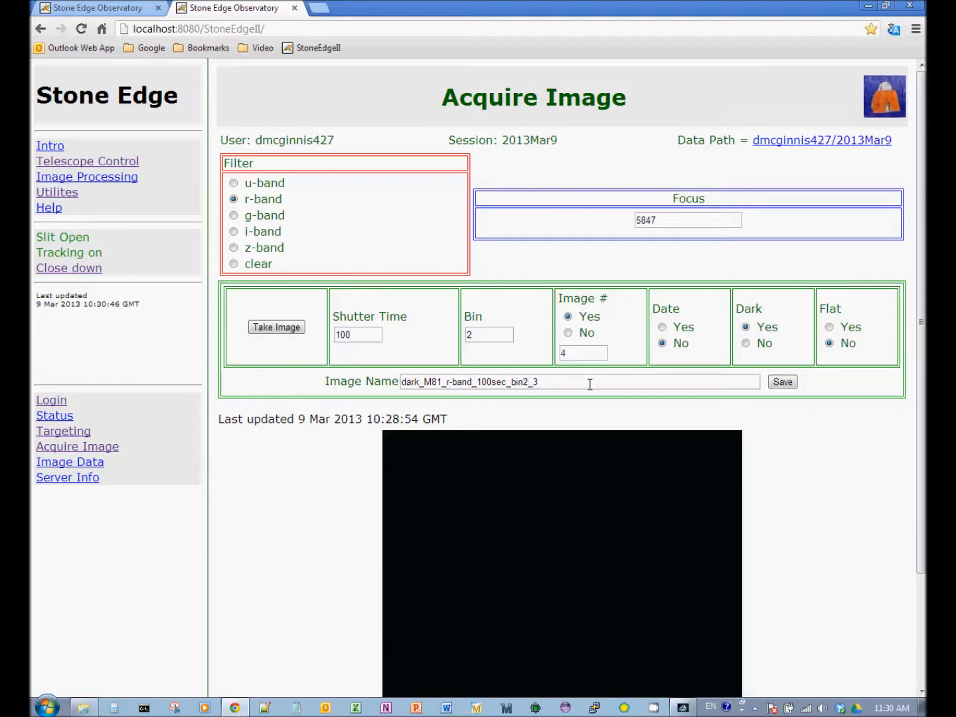
click(783, 384)
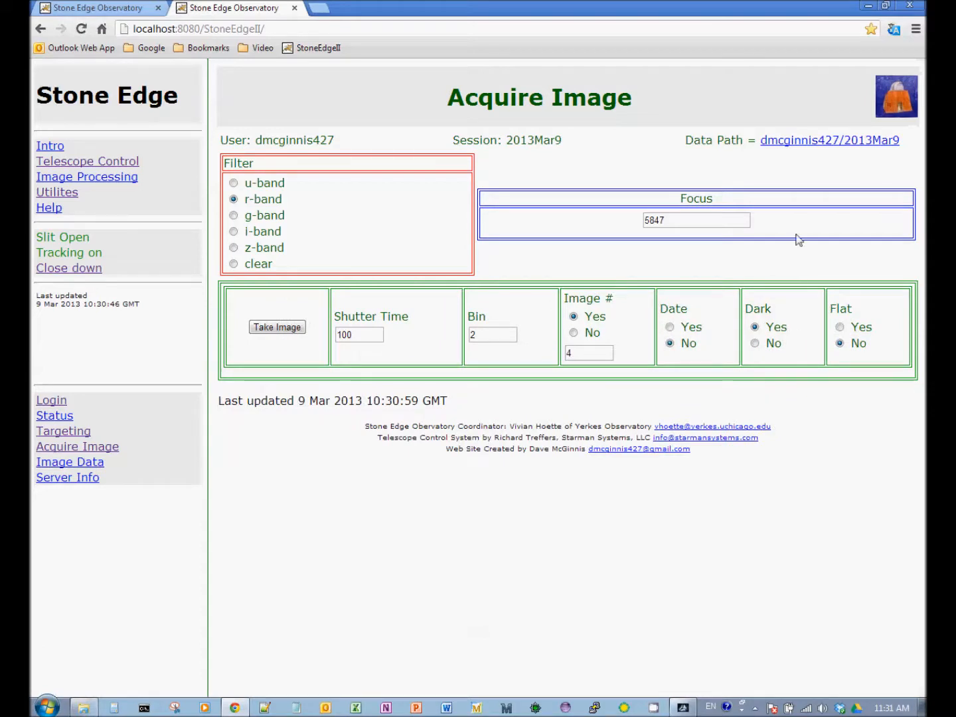
Open the session's data directory and download M81_clear_100sec_bin2_1.fits to the StoneEdge folder on the desktop.
click(816, 140)
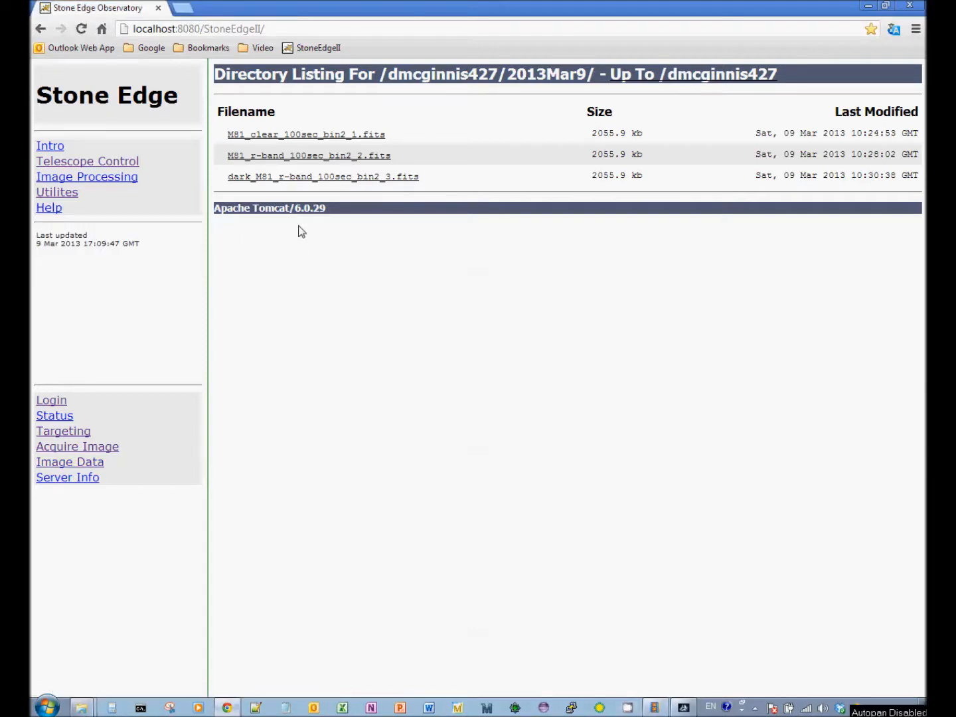
right_click(284, 140)
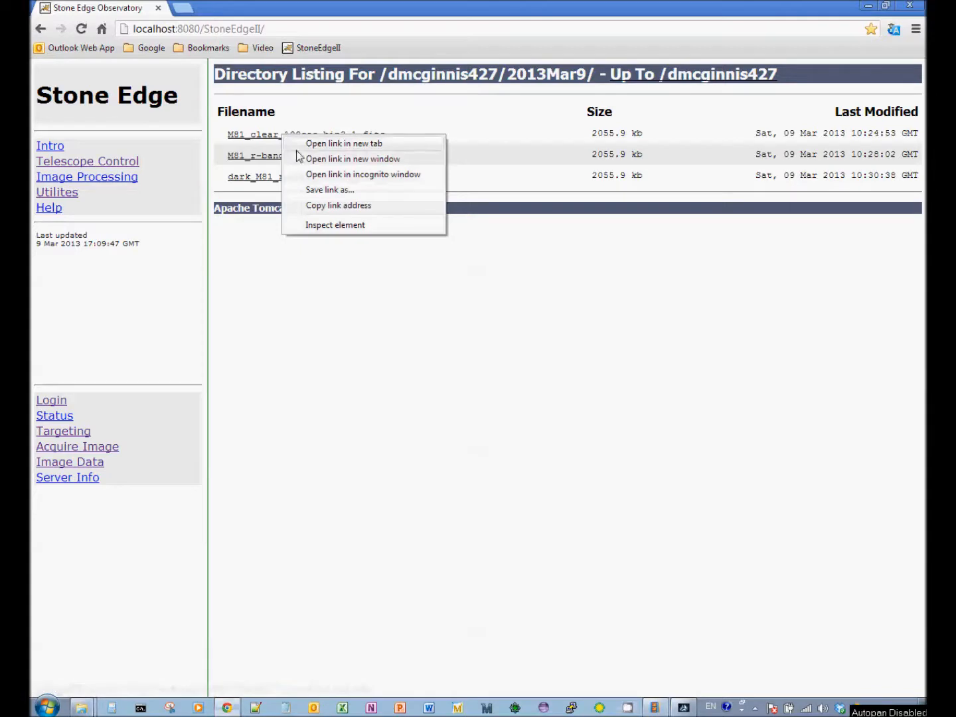
click(319, 192)
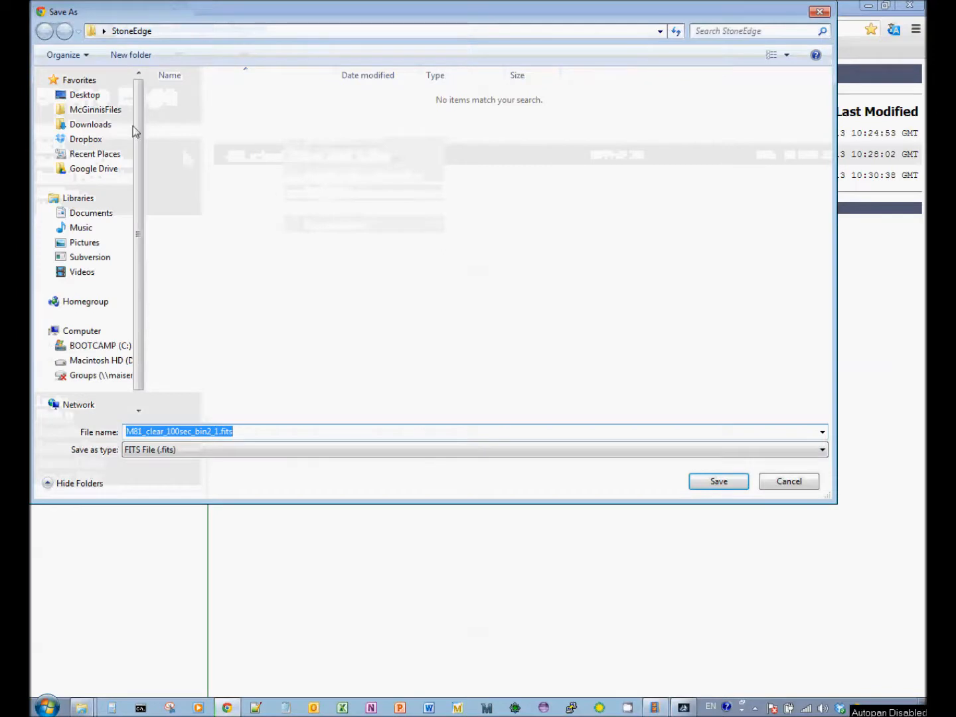
click(74, 97)
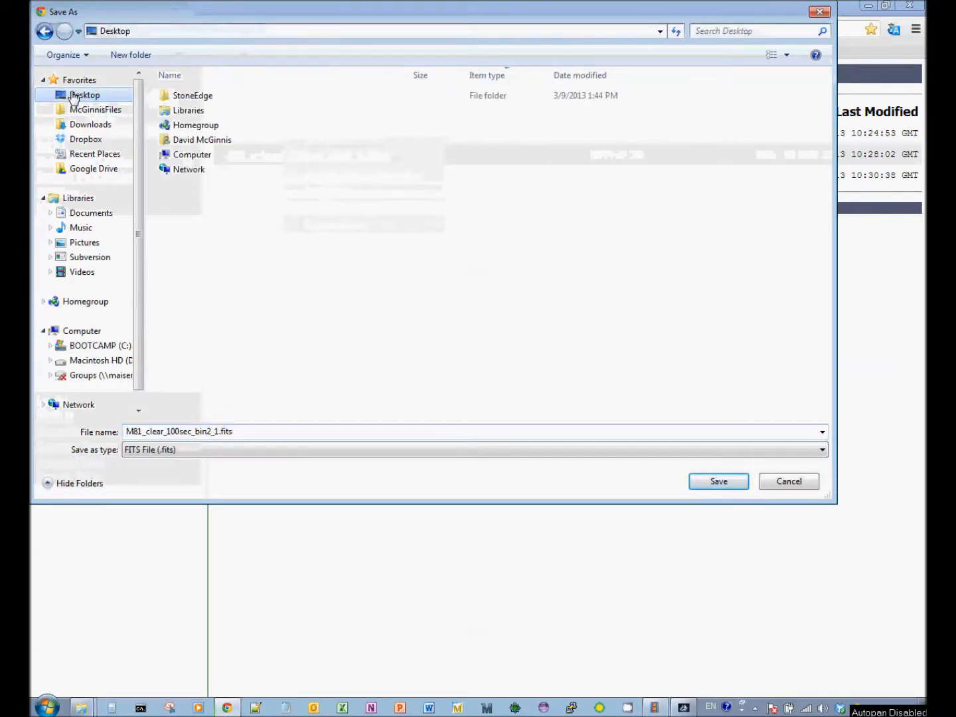
double_click(174, 98)
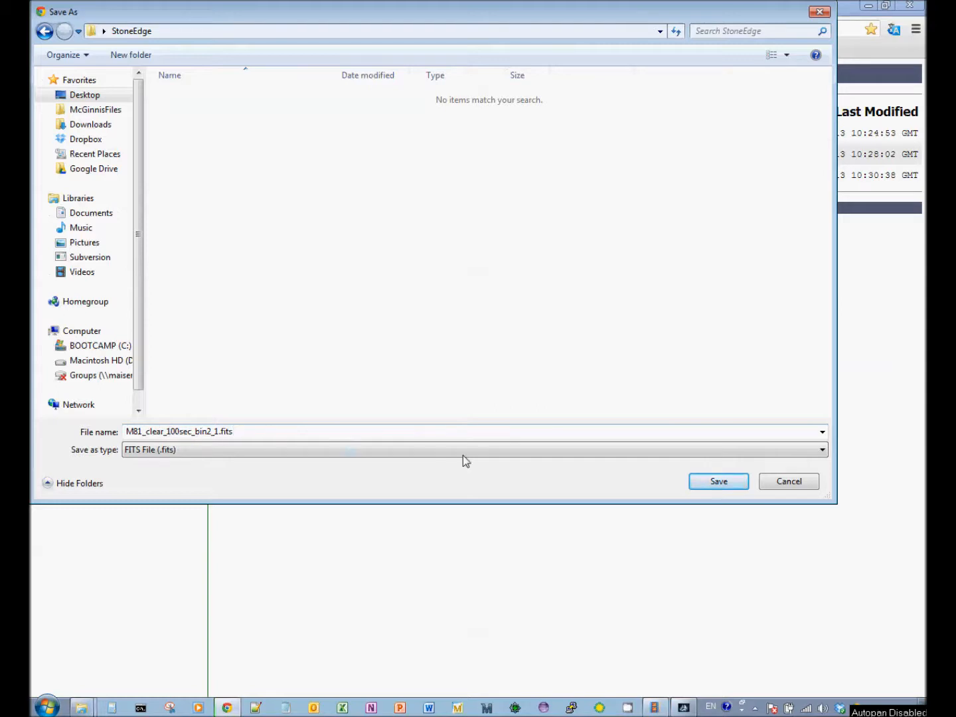
click(714, 486)
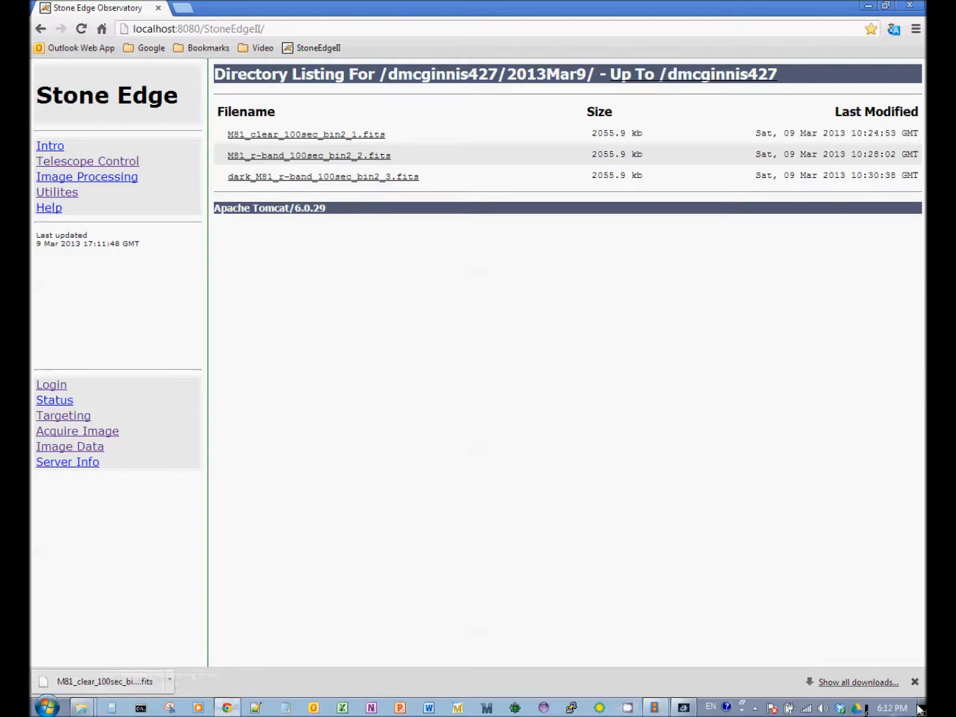
Check the StoneEdge desktop folder for the downloaded M81_clear_100sec_bin2_1.fits file.
click(922, 710)
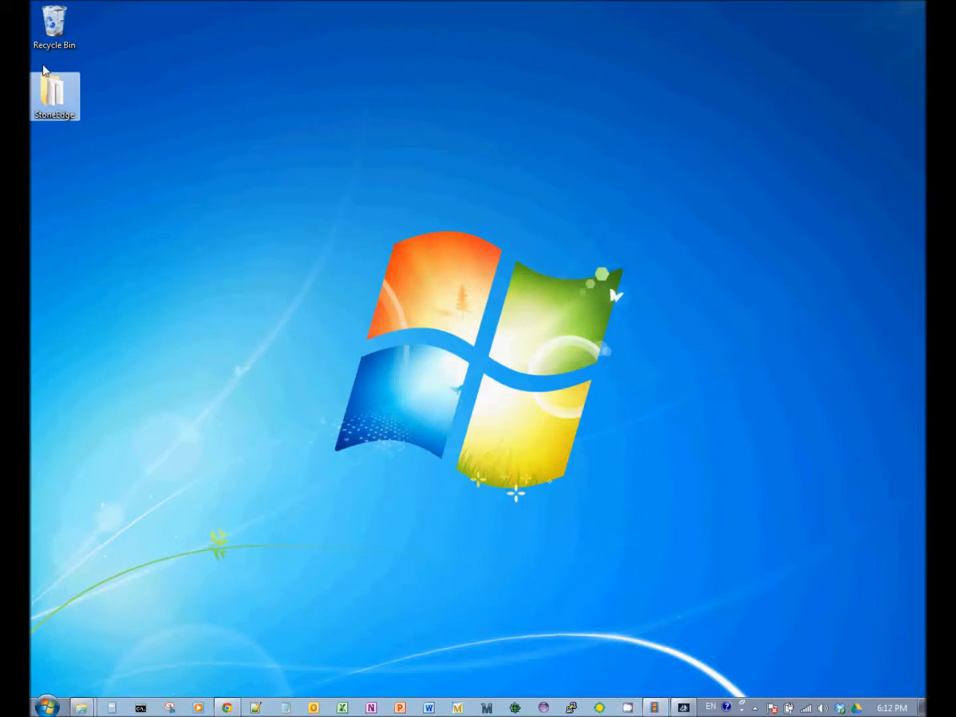
double_click(48, 91)
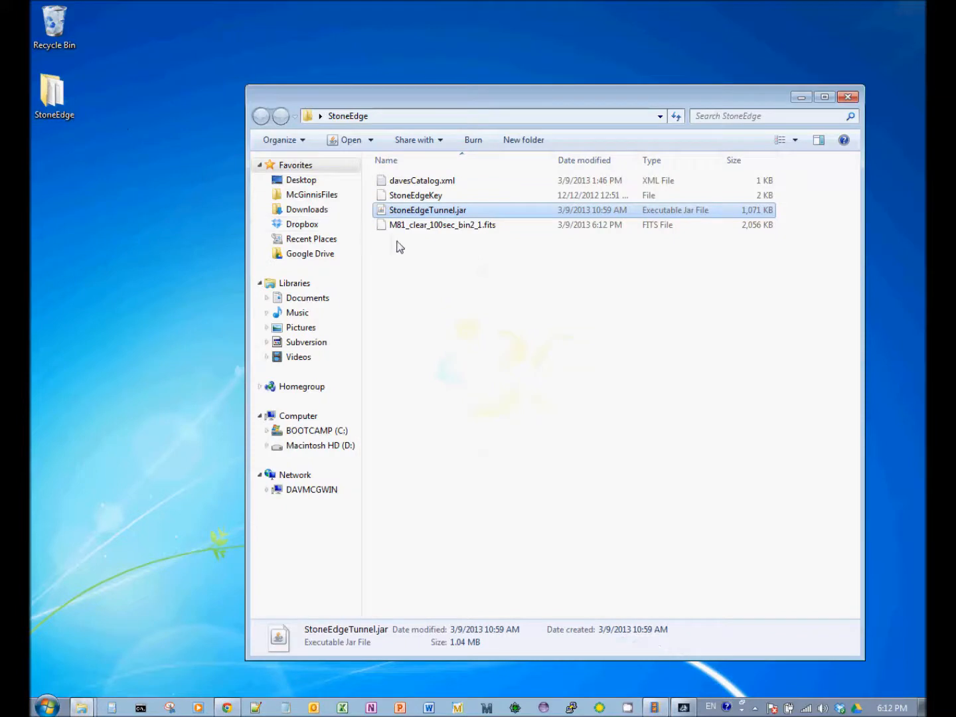
click(435, 231)
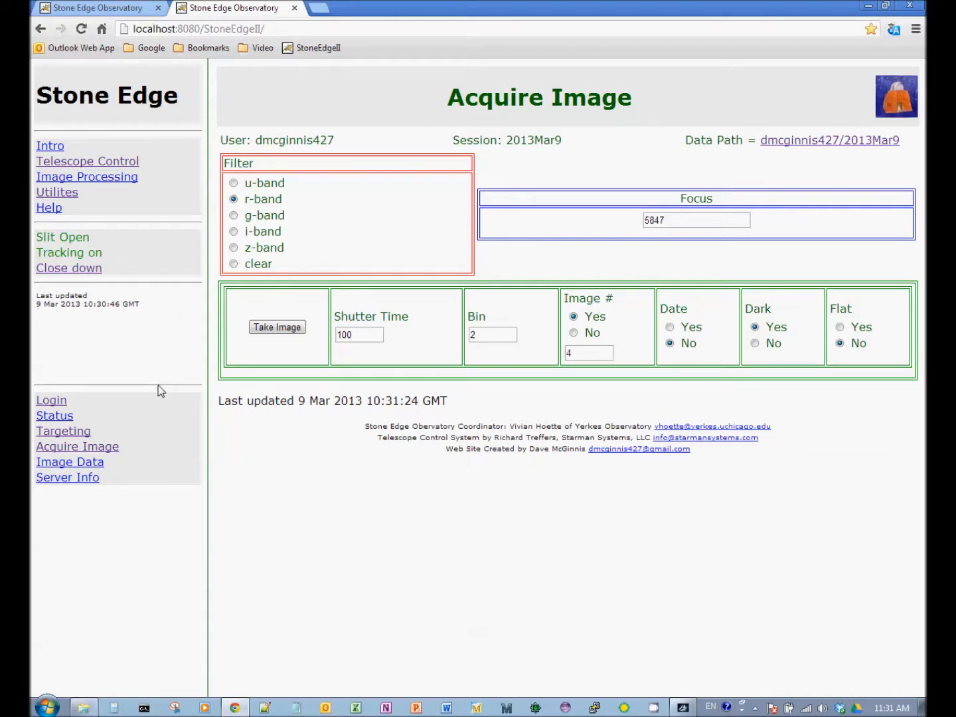
Close down the observatory from the Targeting page and check the dome camera view with the slit and tracking status.
click(75, 437)
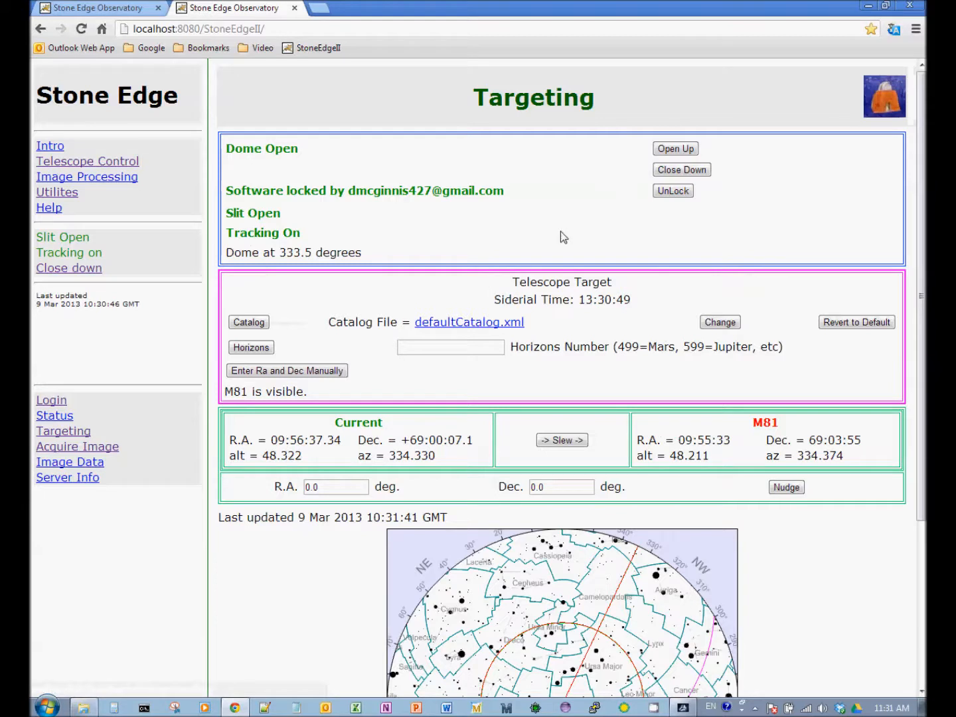
click(684, 172)
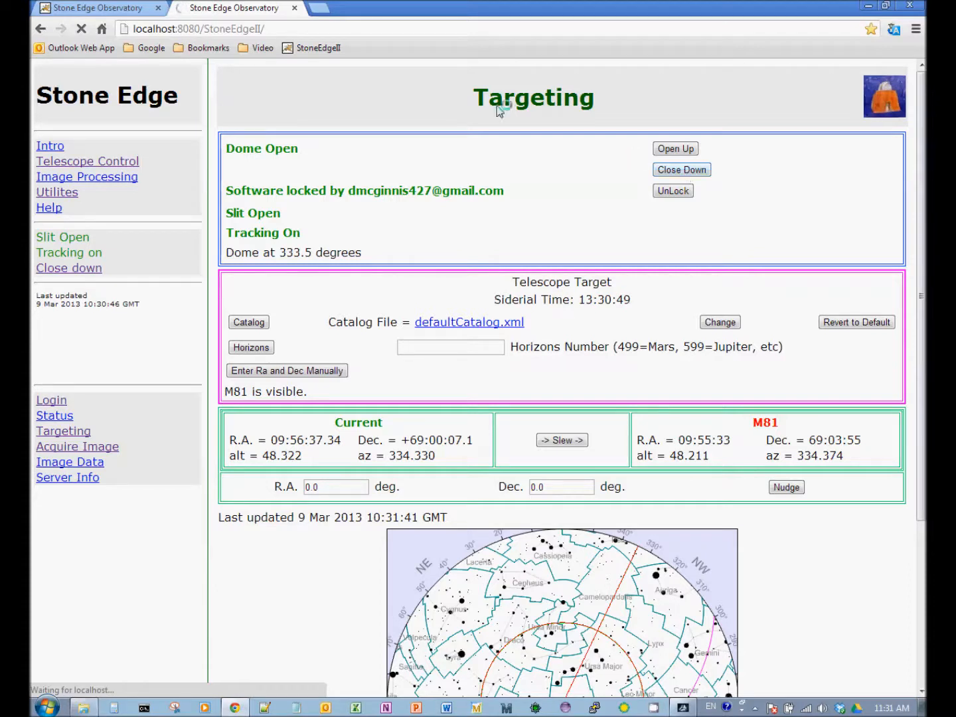
click(100, 7)
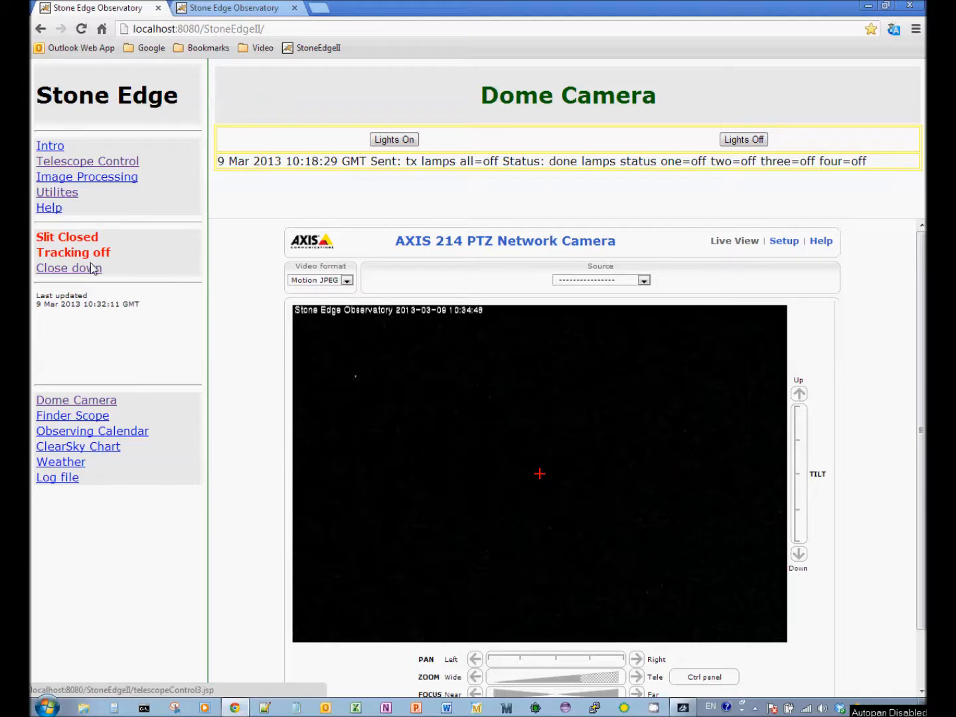
click(223, 7)
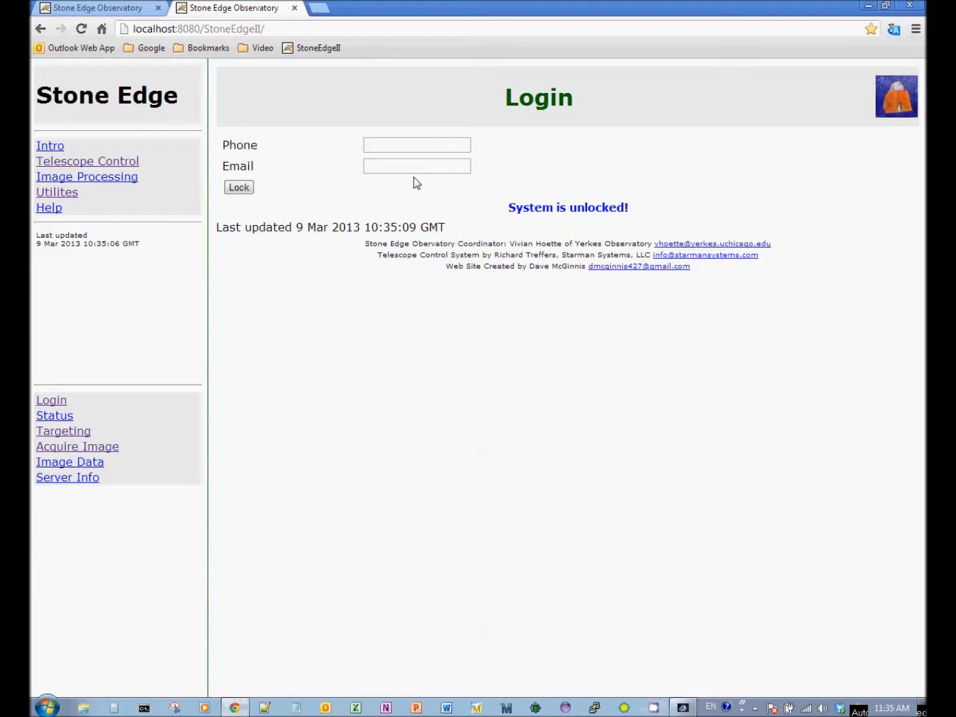
Minimize the browser, switch to the Stone Edge Tunnel application and open its Transfer Images window.
click(869, 6)
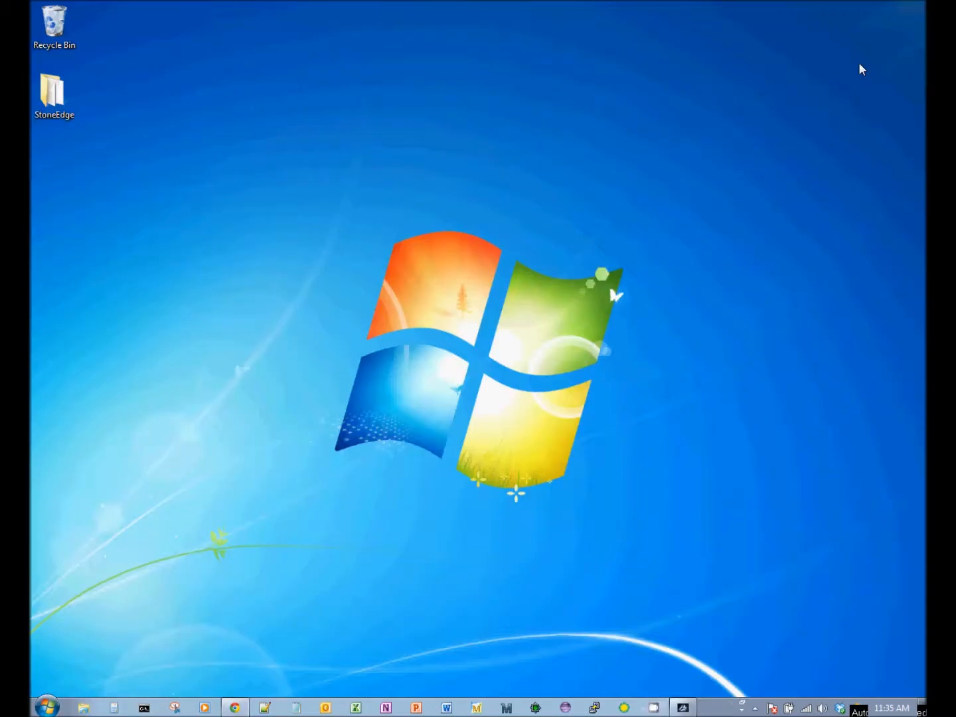
click(684, 708)
click(684, 709)
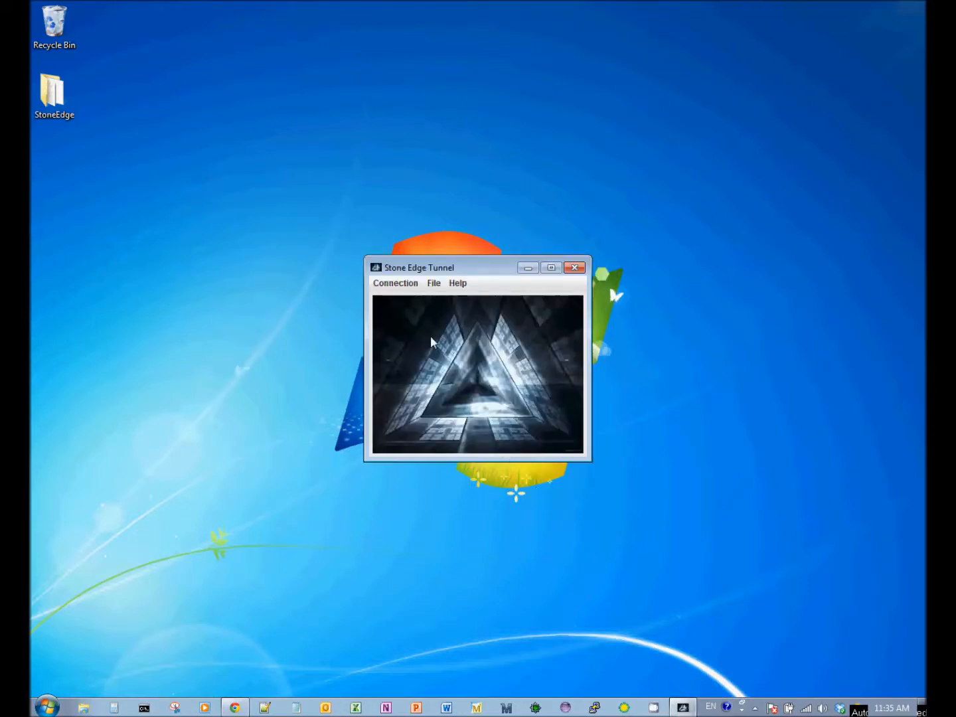
click(459, 284)
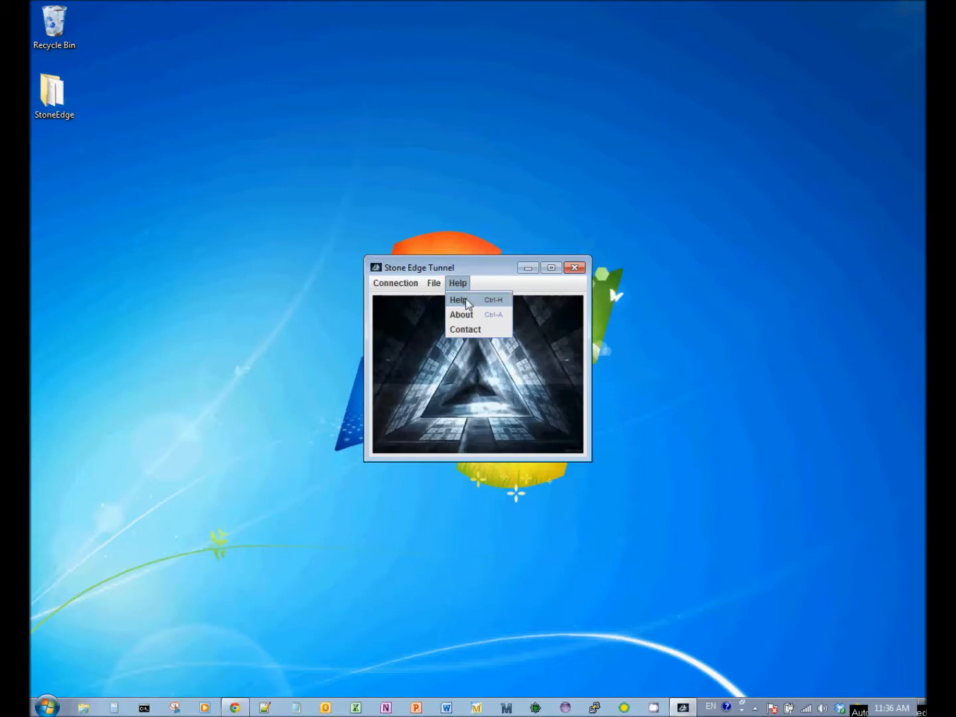
click(472, 266)
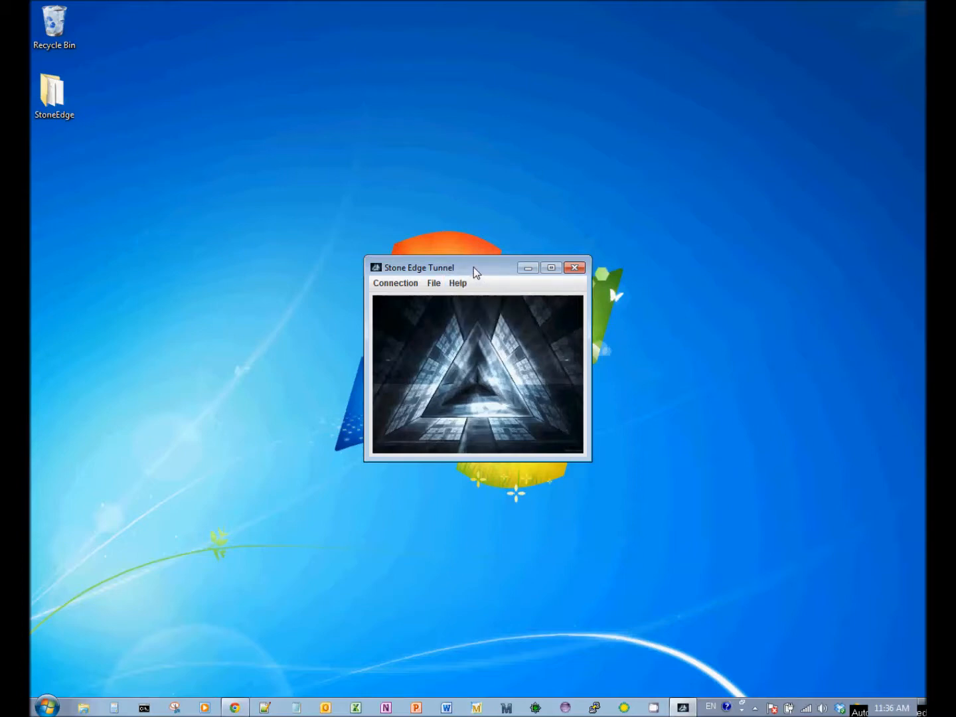
click(435, 285)
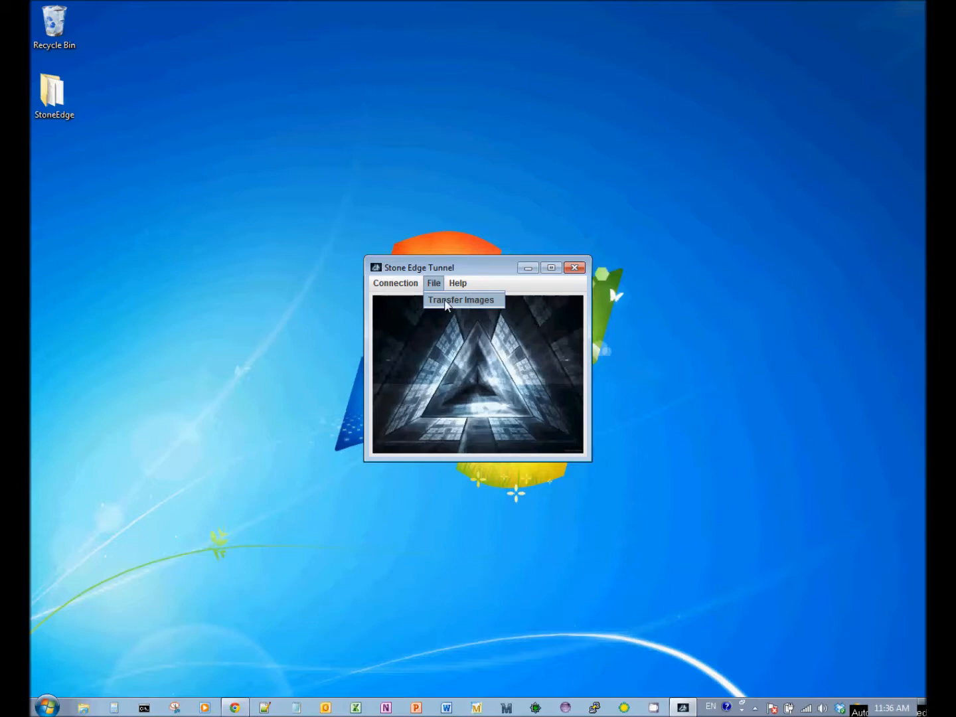
click(446, 302)
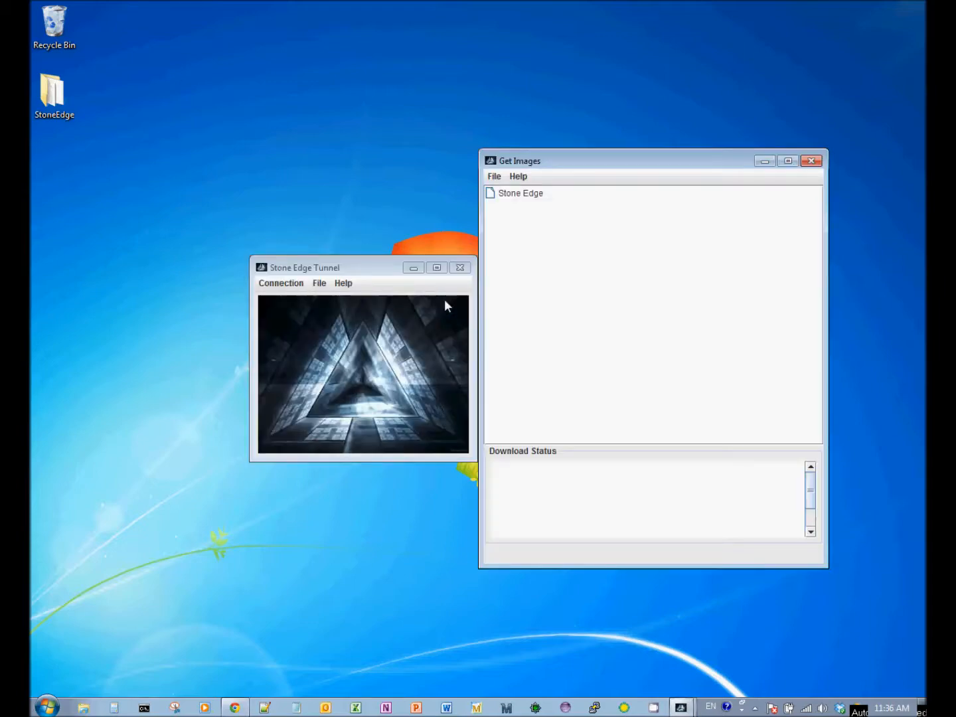
Expand the Stone Edge directory tree to the observer's own folder, then select and expand its 2013Mar9 session folder.
double_click(490, 195)
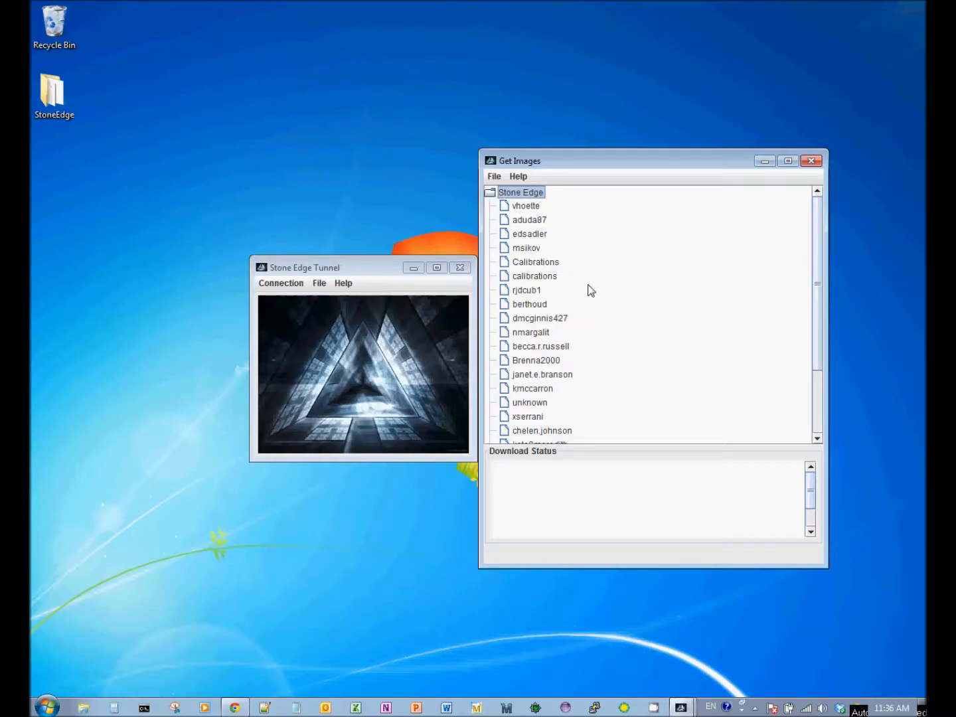
scroll(594, 298, down, 2)
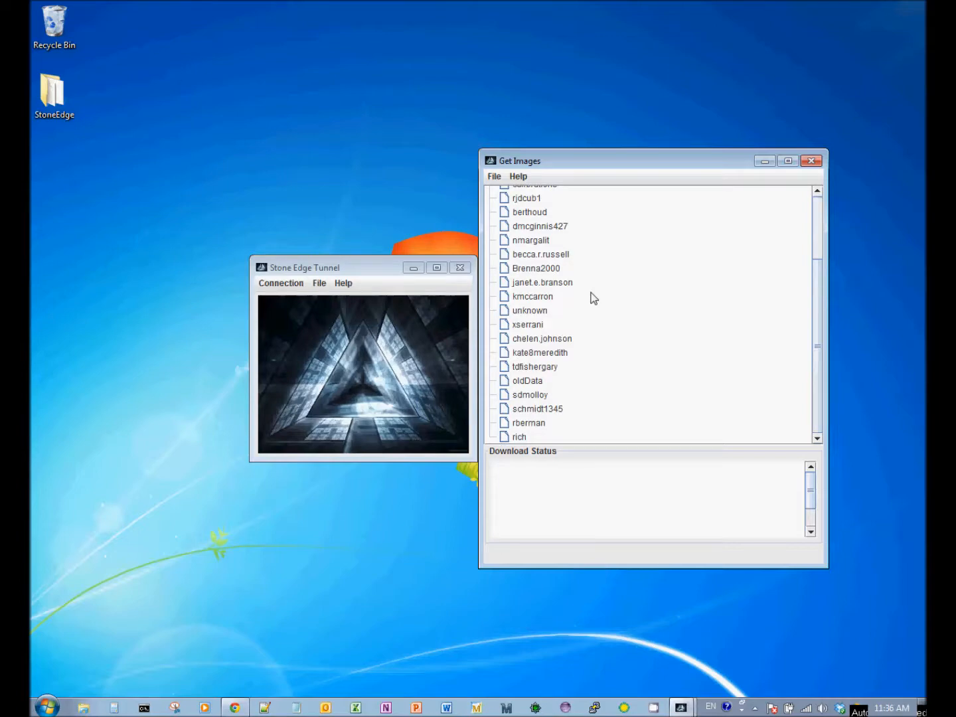
scroll(592, 298, up, 2)
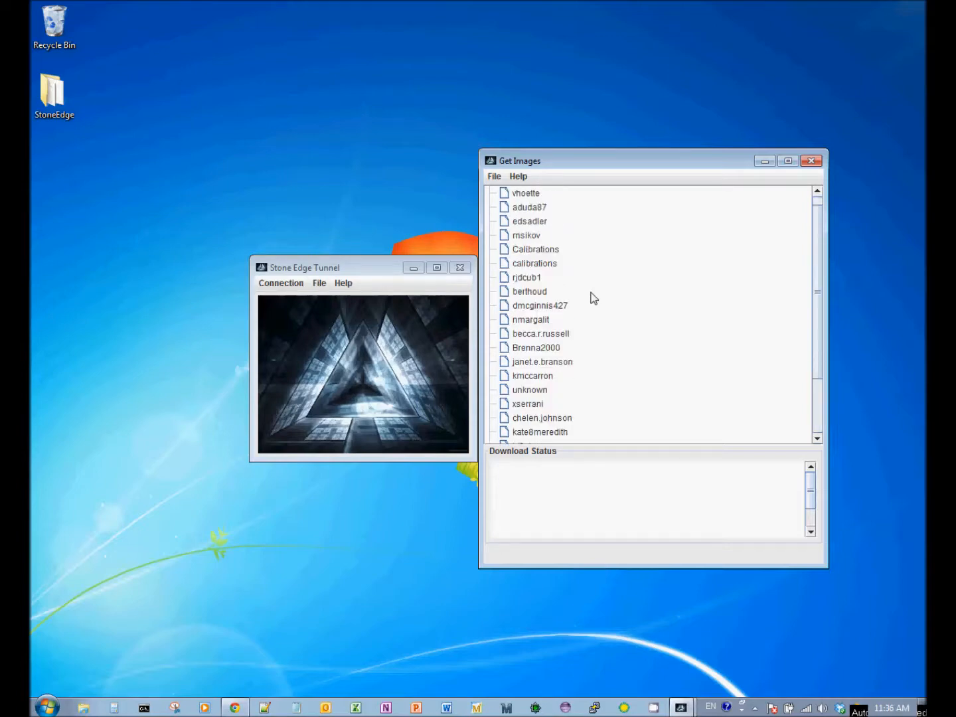
scroll(593, 298, up, 1)
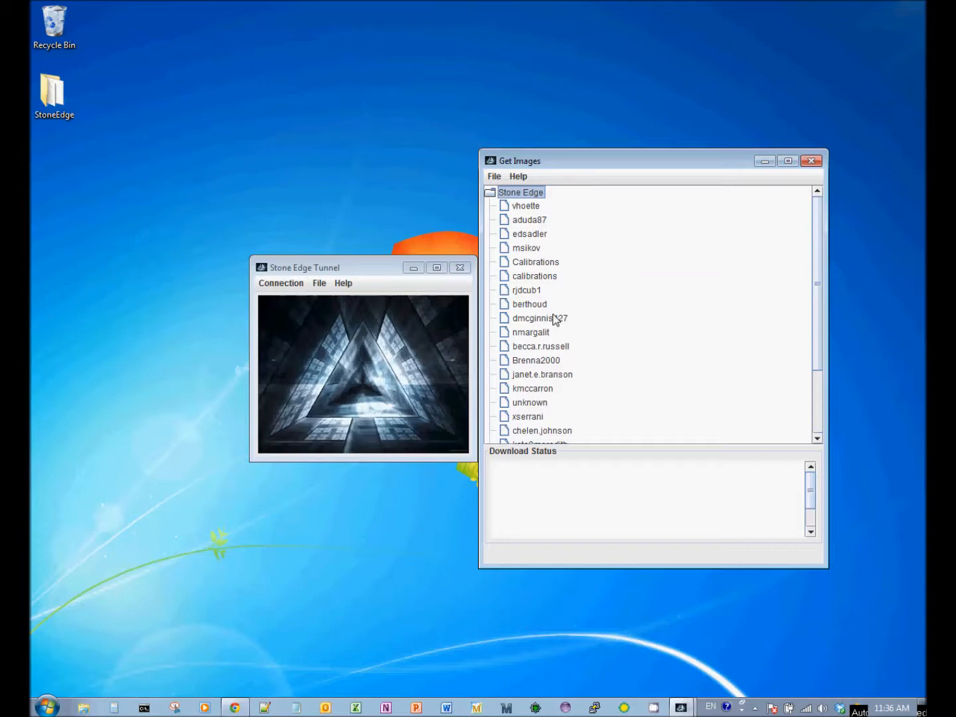
click(508, 323)
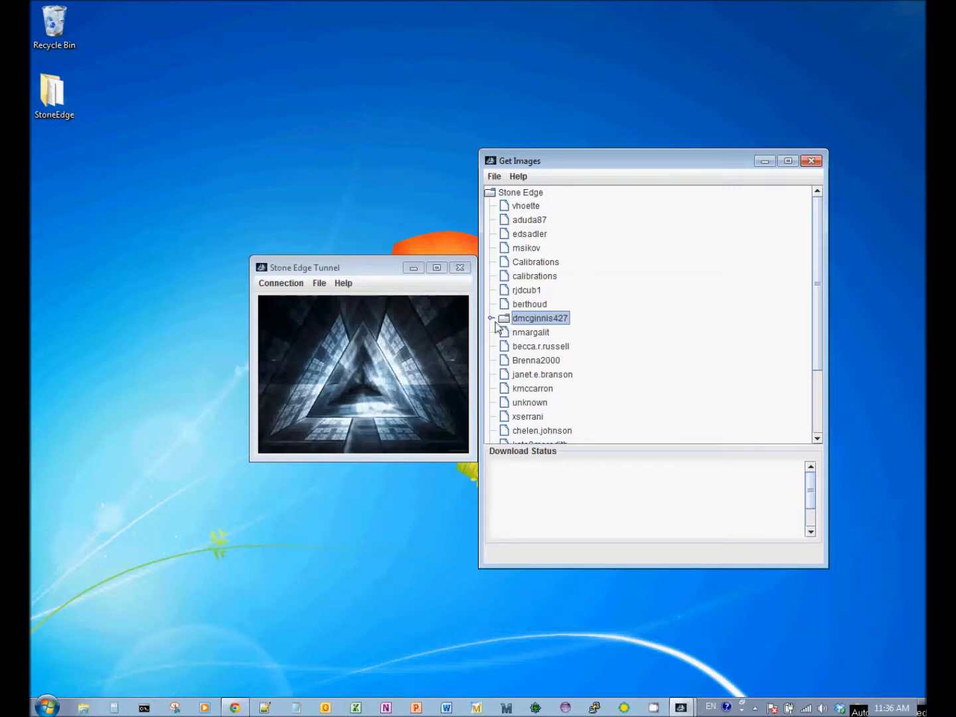
click(490, 318)
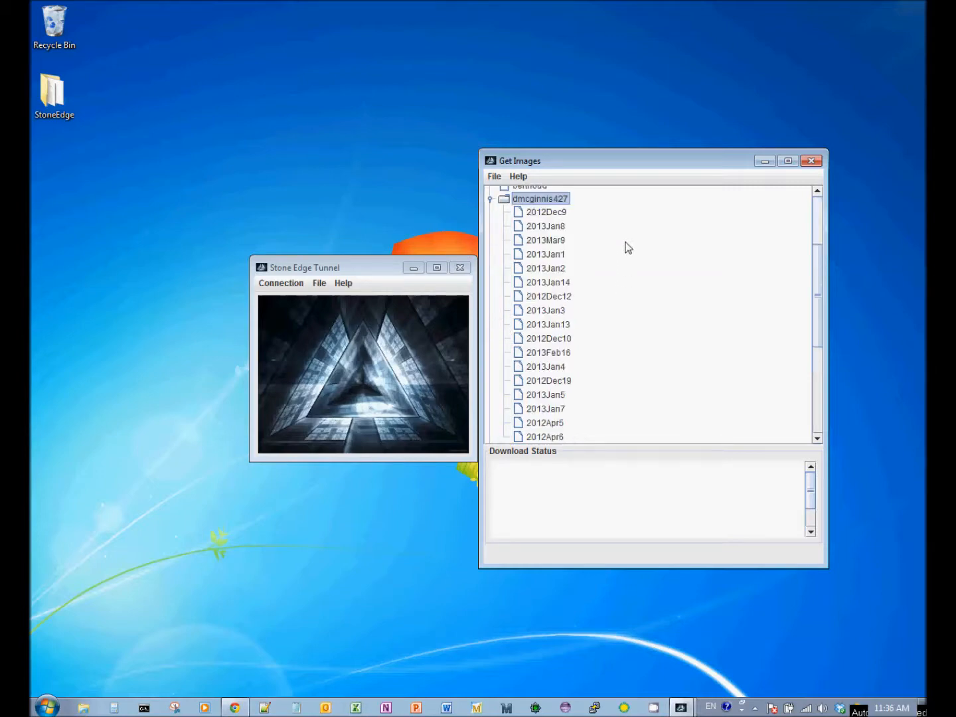
scroll(628, 249, down, 3)
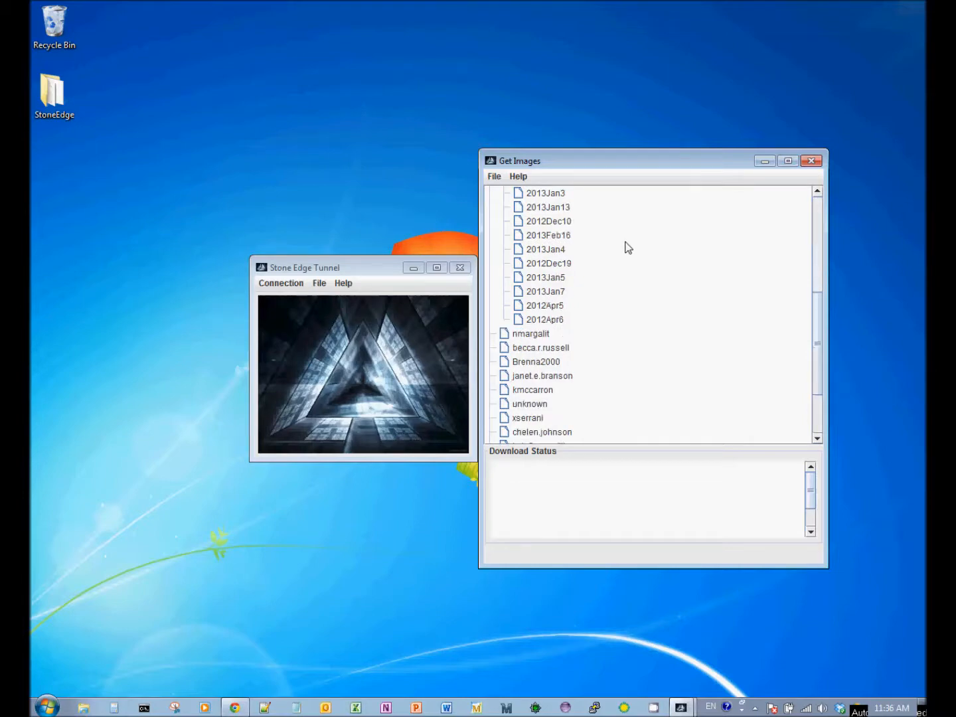
scroll(628, 249, up, 1)
scroll(629, 248, up, 1)
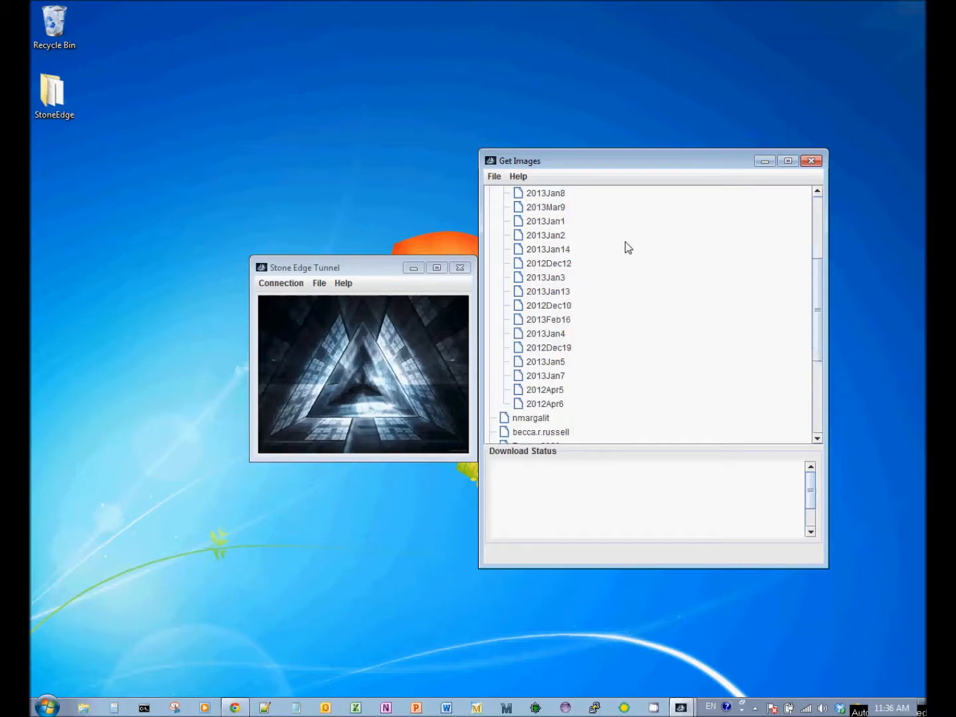
click(521, 211)
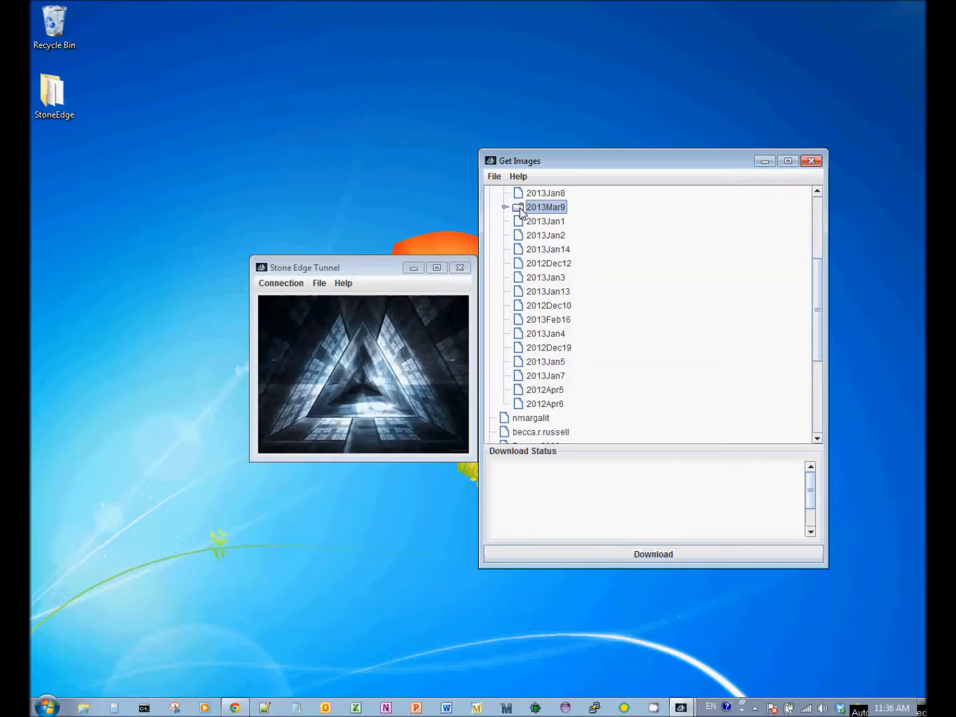
click(507, 208)
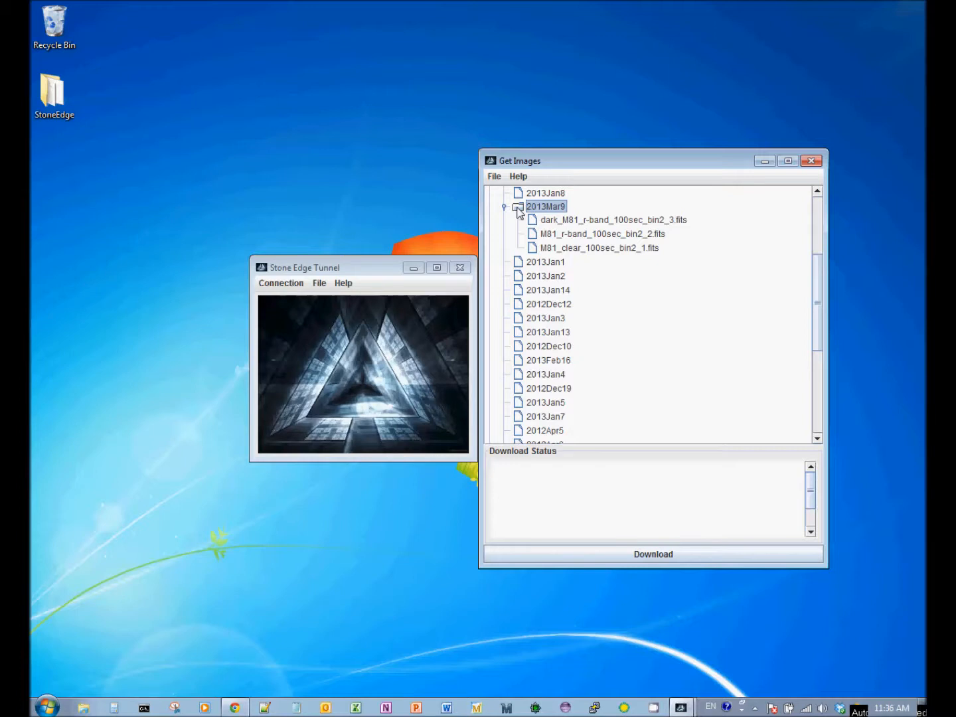
Download the whole 2013Mar9 session folder into the StoneEdge folder on the desktop.
click(636, 555)
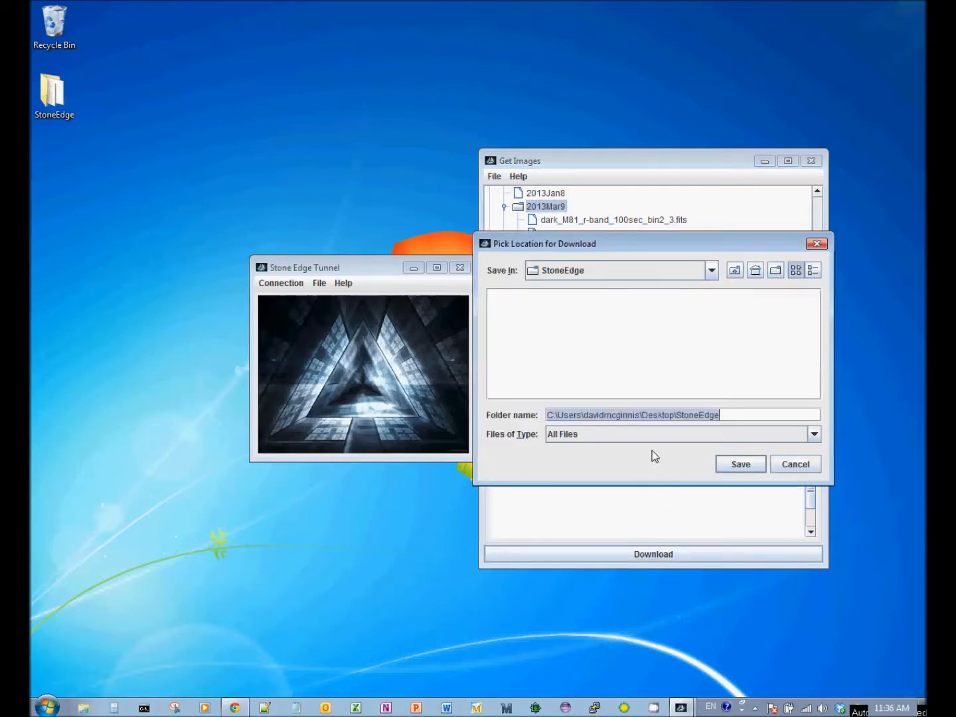
click(755, 270)
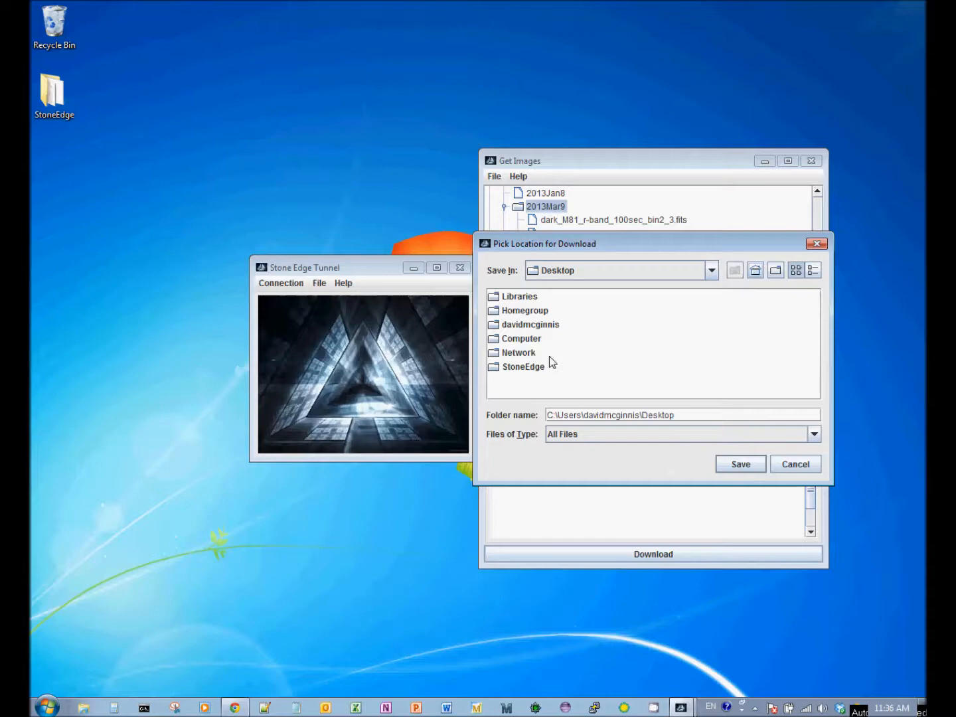
double_click(521, 370)
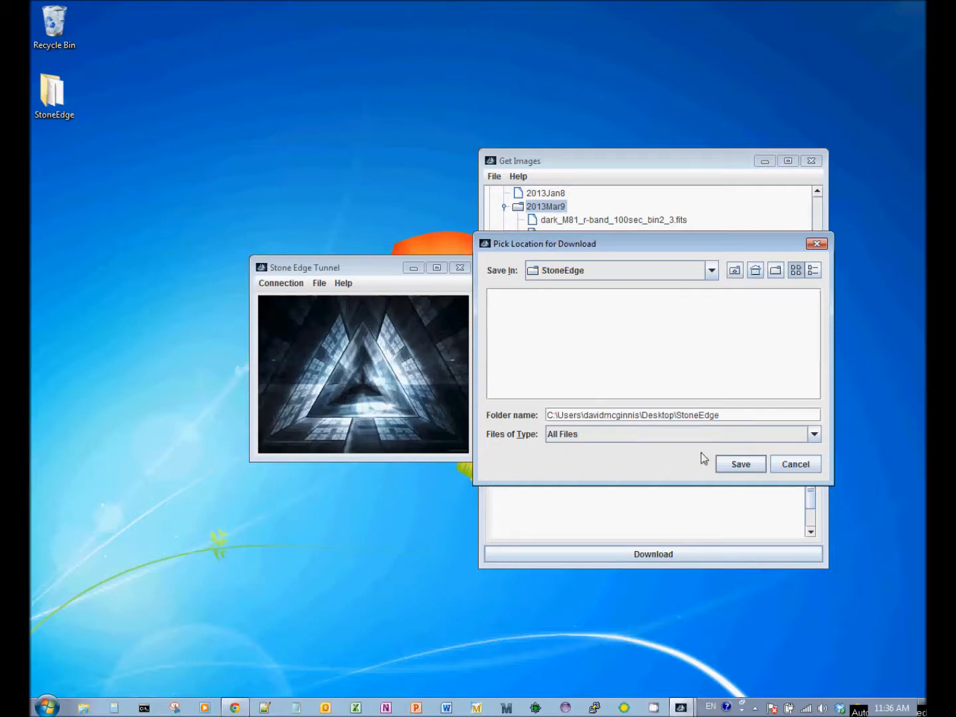
click(743, 464)
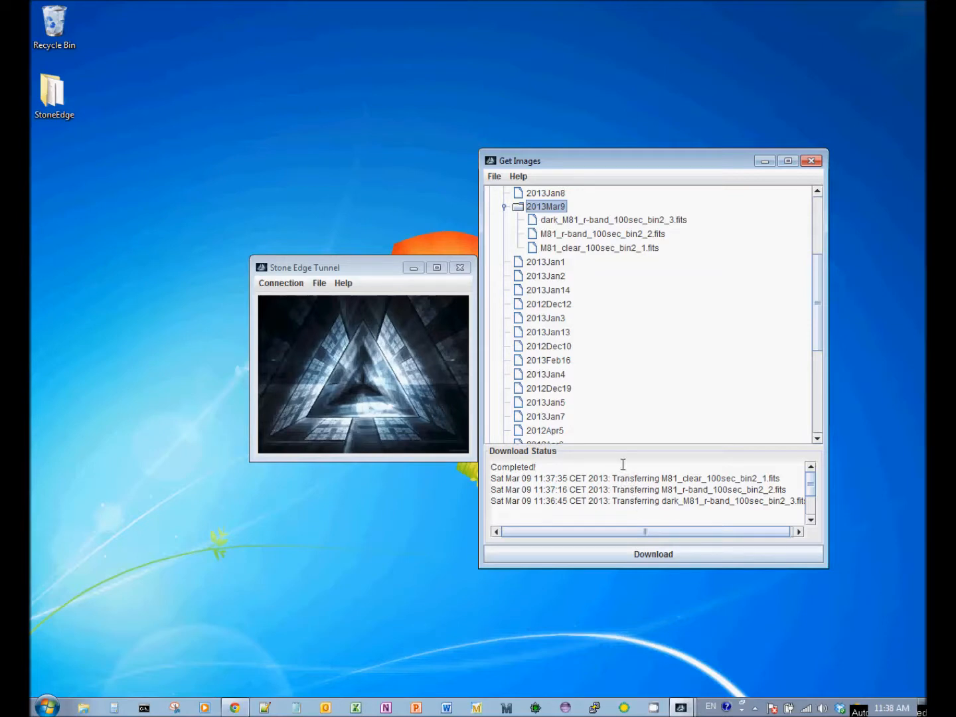
Check the downloaded FITS files in the 2013Mar9 folder inside the StoneEdge desktop folder, and close the folder window.
double_click(51, 103)
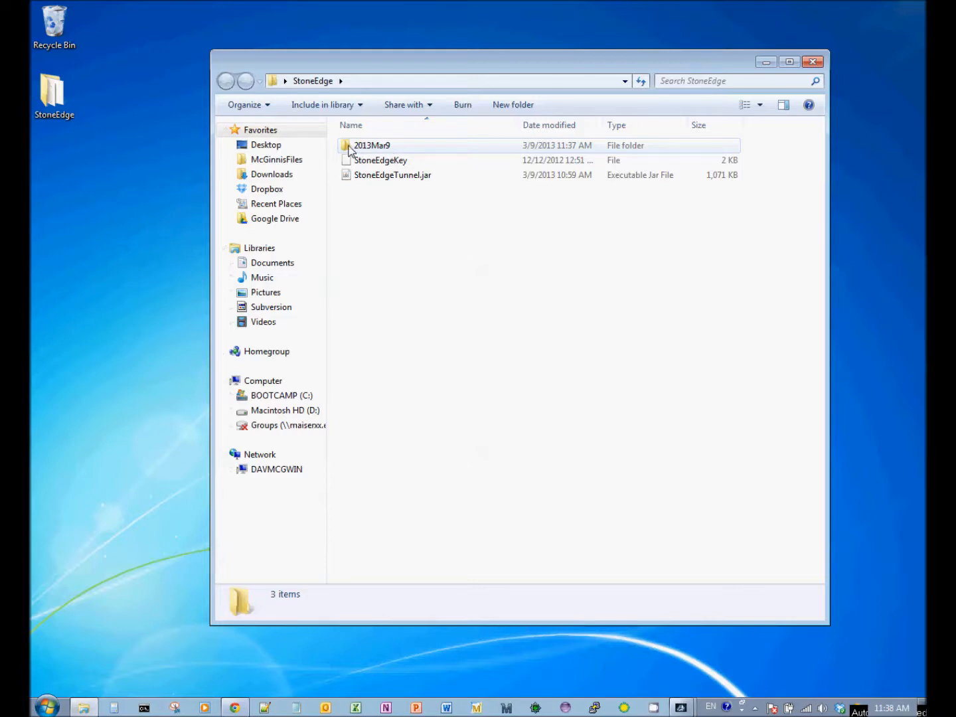
double_click(349, 148)
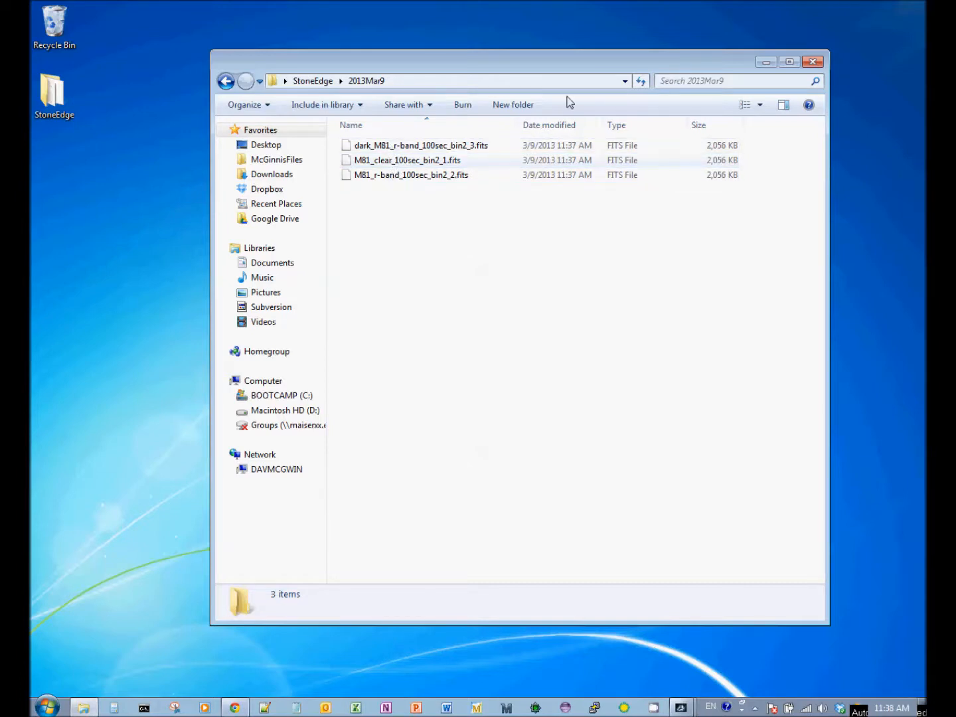
click(809, 63)
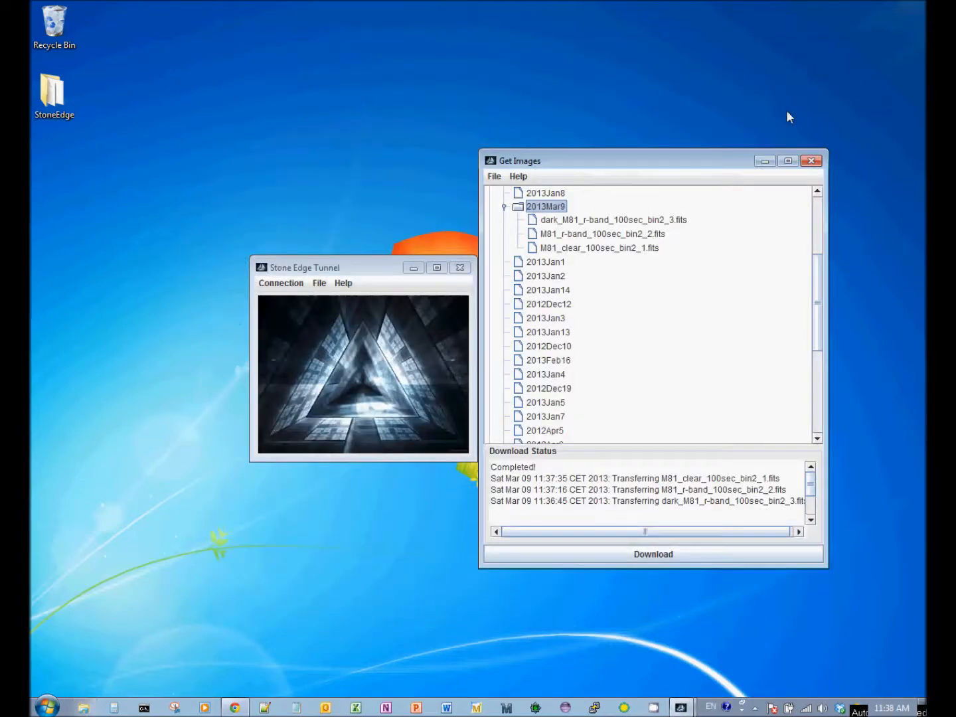
Close the Get Images window, disconnect the Stone Edge Tunnel and exit it.
click(810, 161)
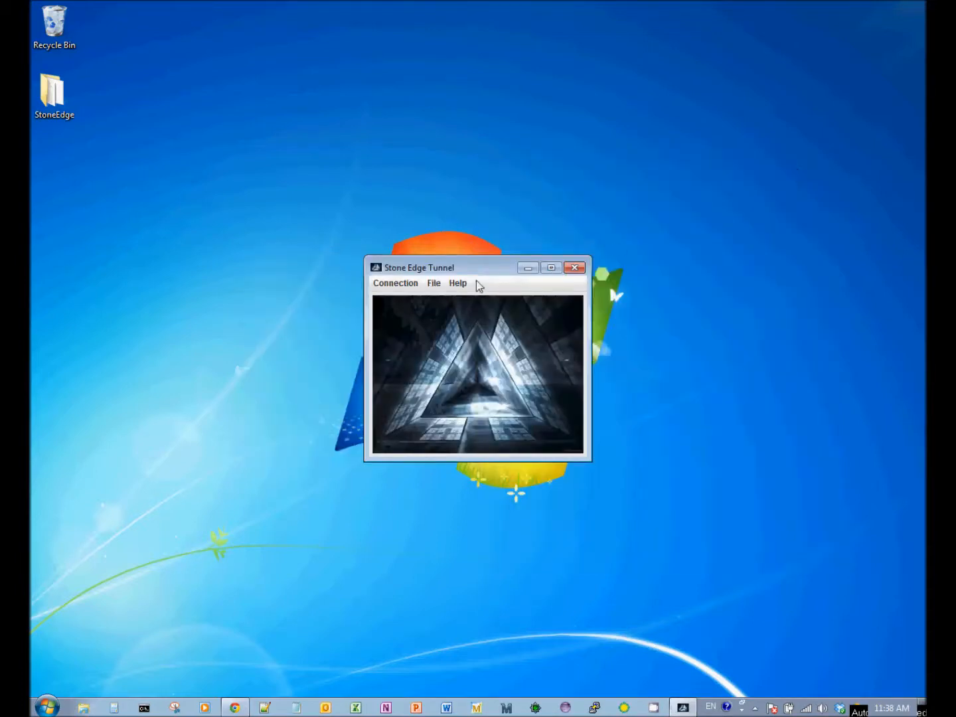
click(403, 286)
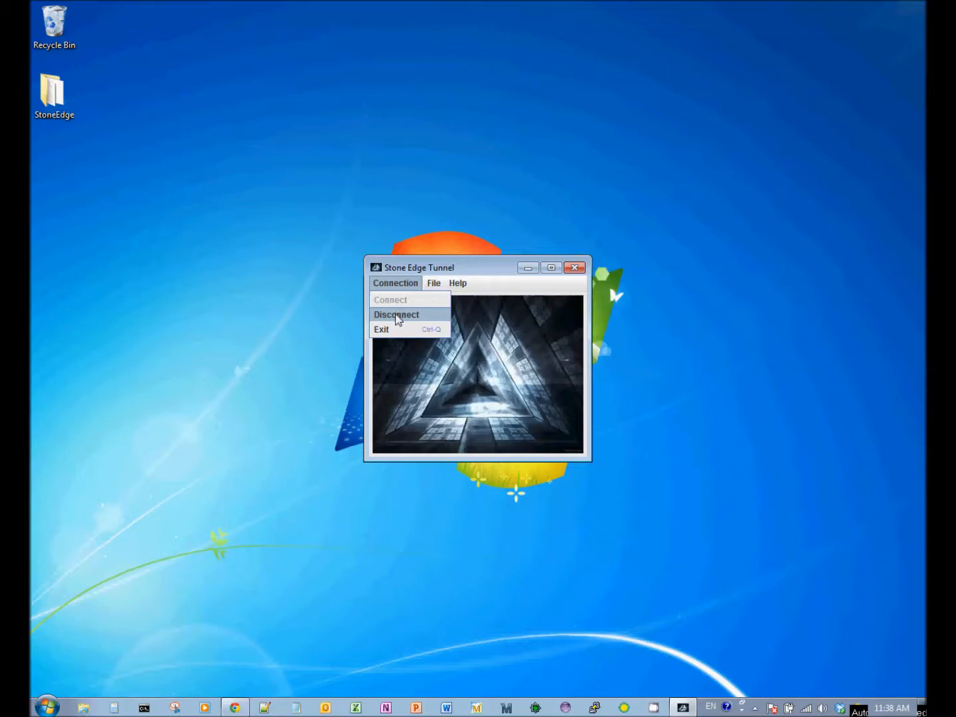
click(396, 318)
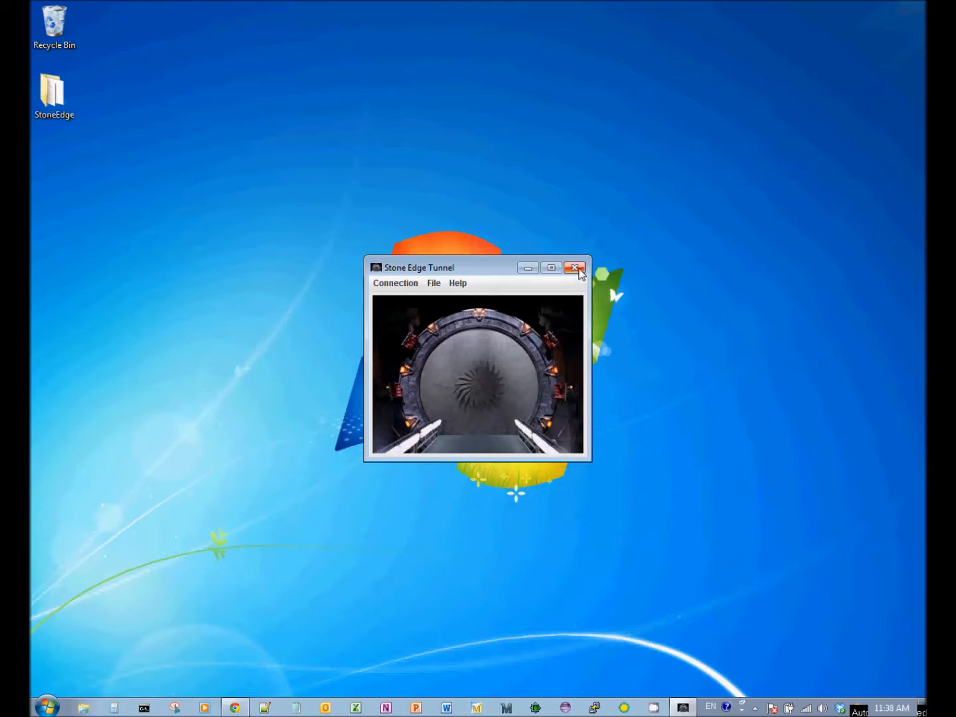
click(578, 269)
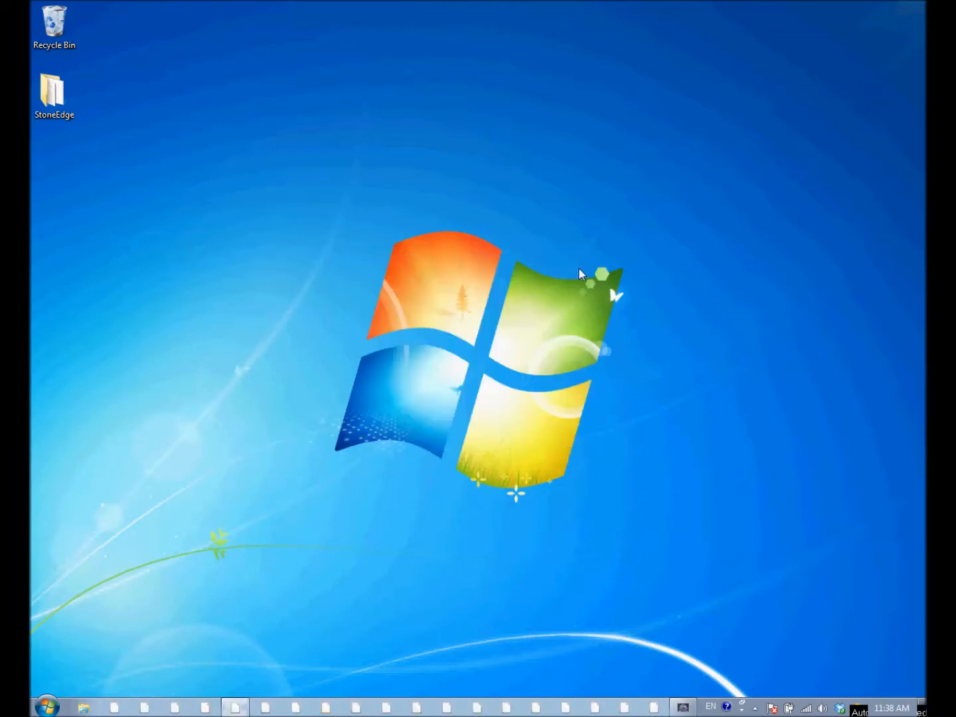